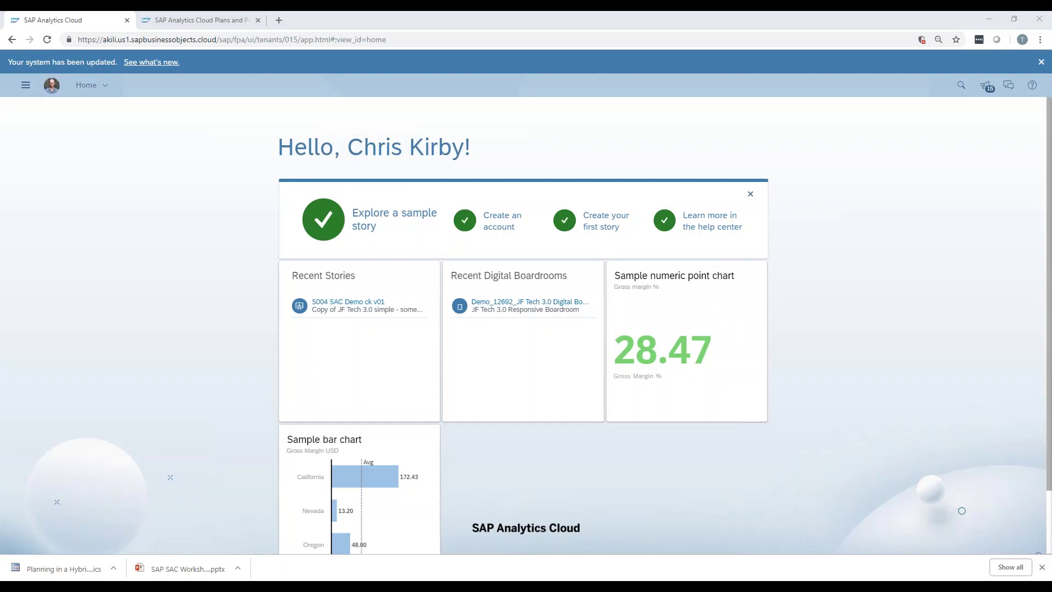
mouse_move(584, 255)
left_mouse_down()
mouse_move(682, 417)
mouse_move(791, 366)
mouse_move(739, 283)
mouse_move(585, 258)
left_mouse_up()
mouse_move(420, 429)
left_mouse_down()
mouse_move(237, 434)
mouse_move(237, 476)
mouse_move(351, 527)
mouse_move(405, 493)
mouse_move(418, 422)
left_mouse_up()
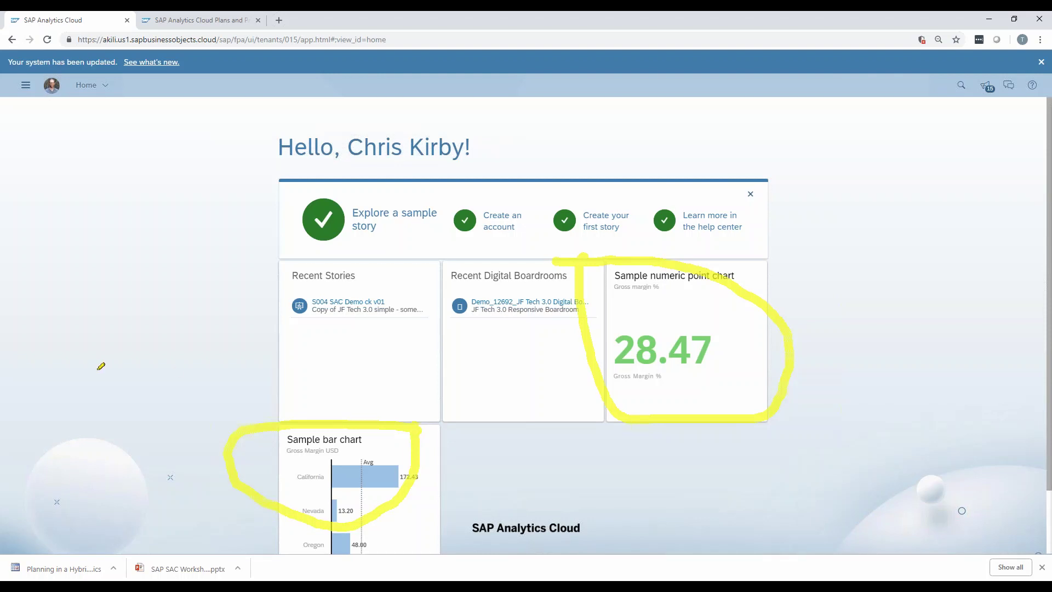
key("e")
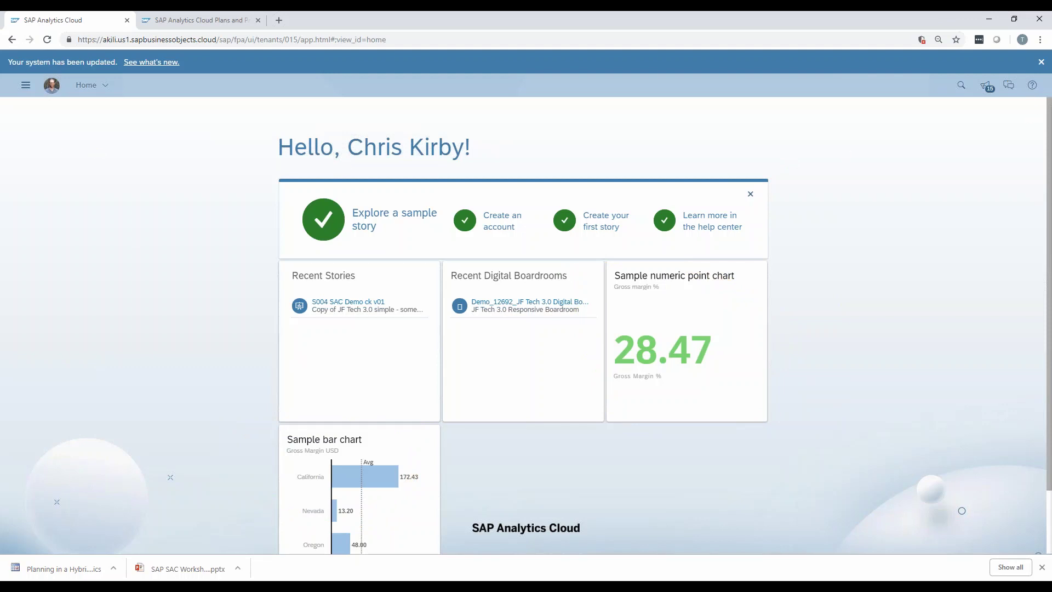
Look through the video tutorials in the Help Center and close it again.
left_click(1032, 86)
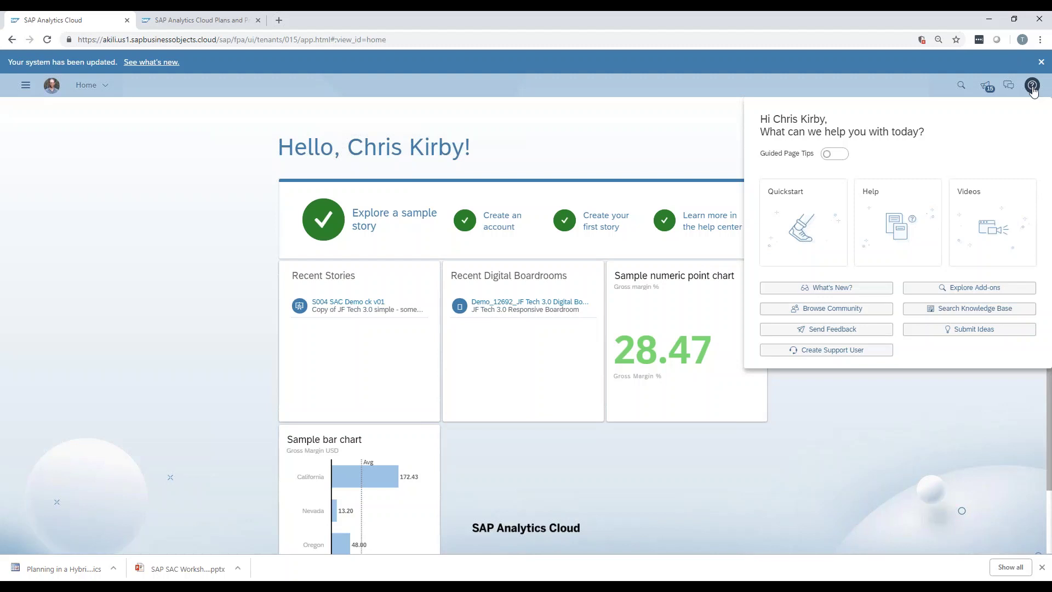
left_click(989, 221)
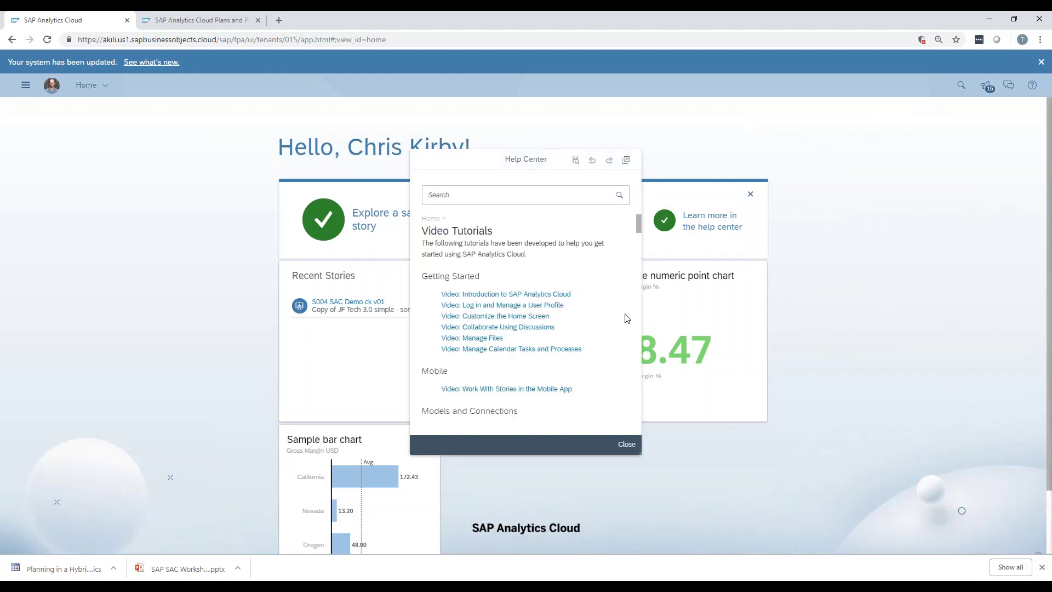
mouse_move(639, 224)
left_mouse_down()
mouse_move(640, 320)
mouse_move(629, 215)
left_mouse_up()
left_click(627, 446)
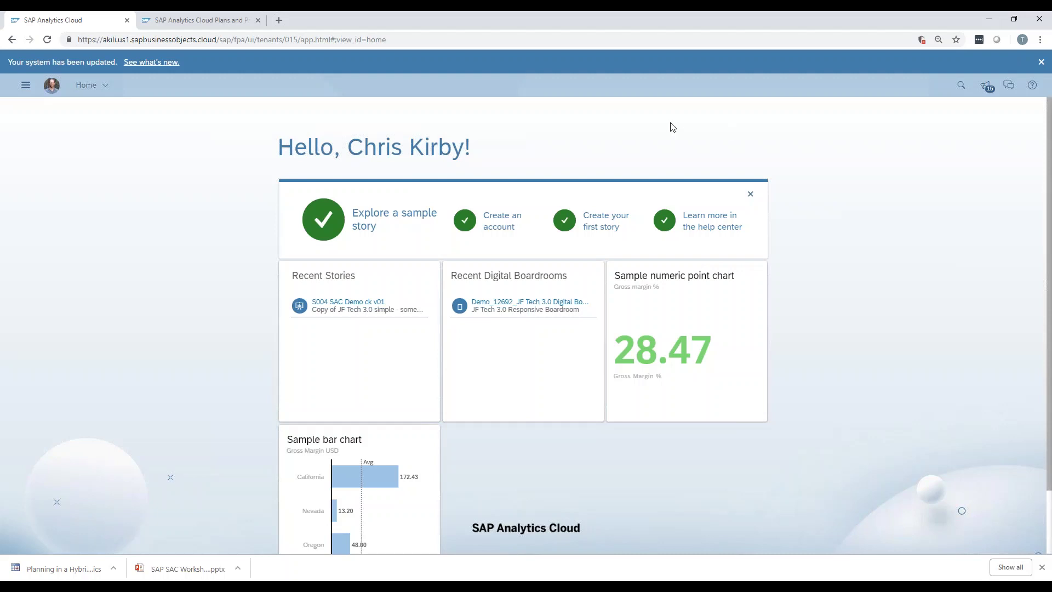
Dismiss the system update notice and look at the discussions and the notifications.
left_click(1008, 86)
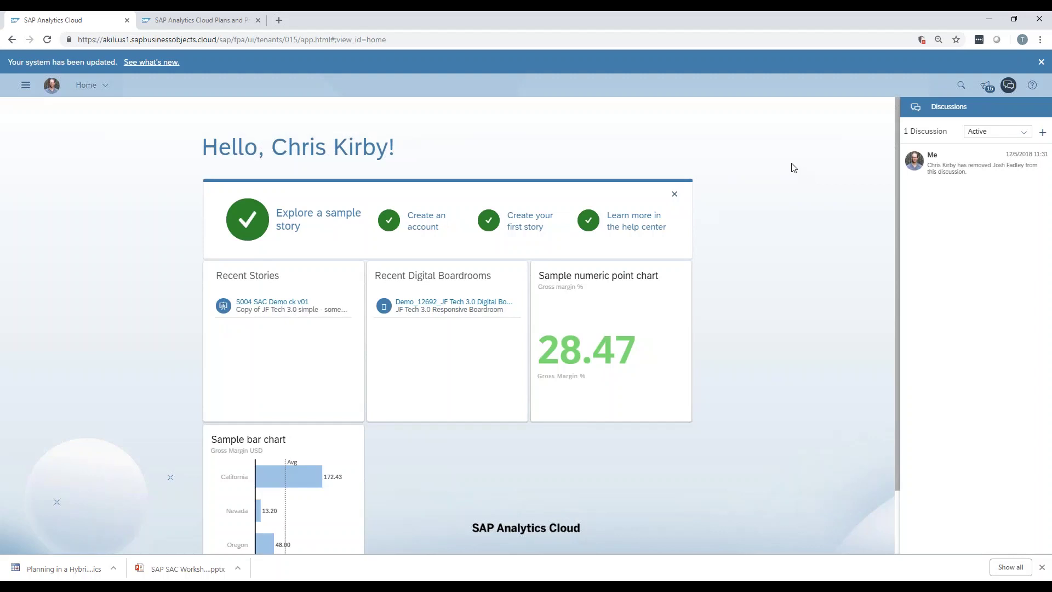
left_click(1041, 64)
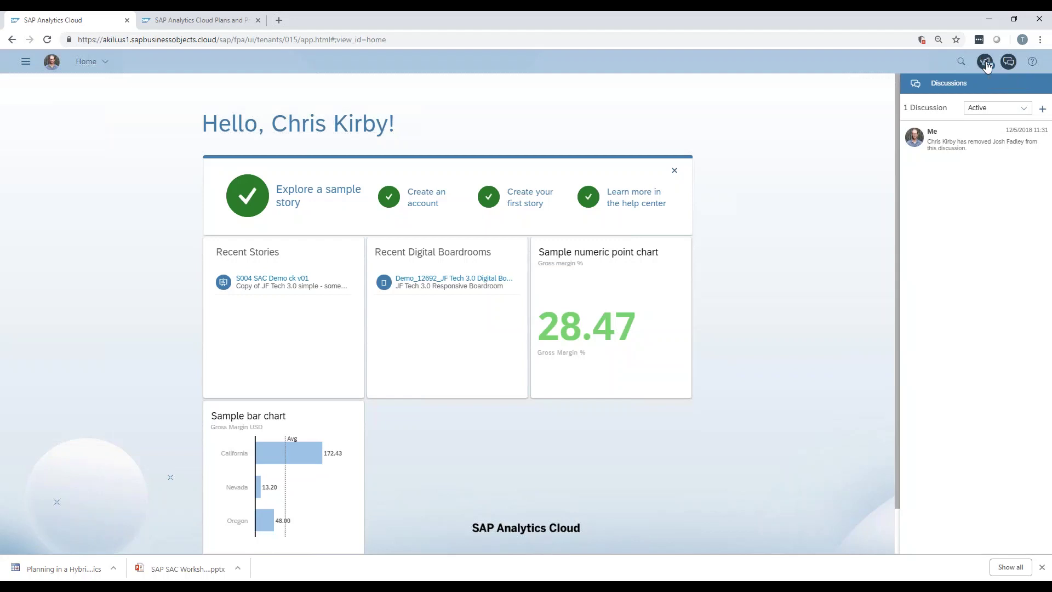
left_click(986, 62)
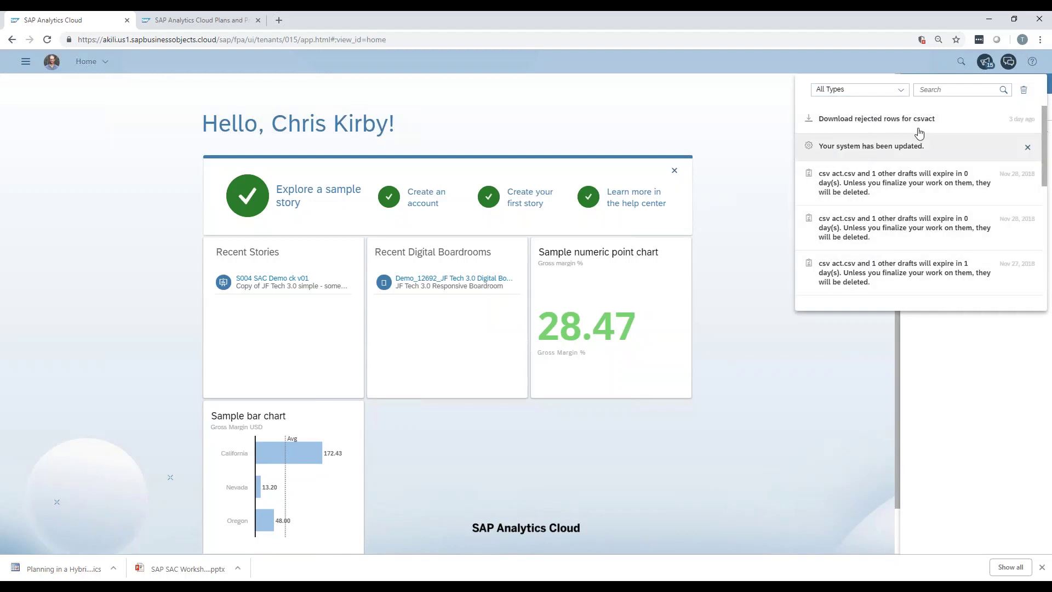
left_click(721, 110)
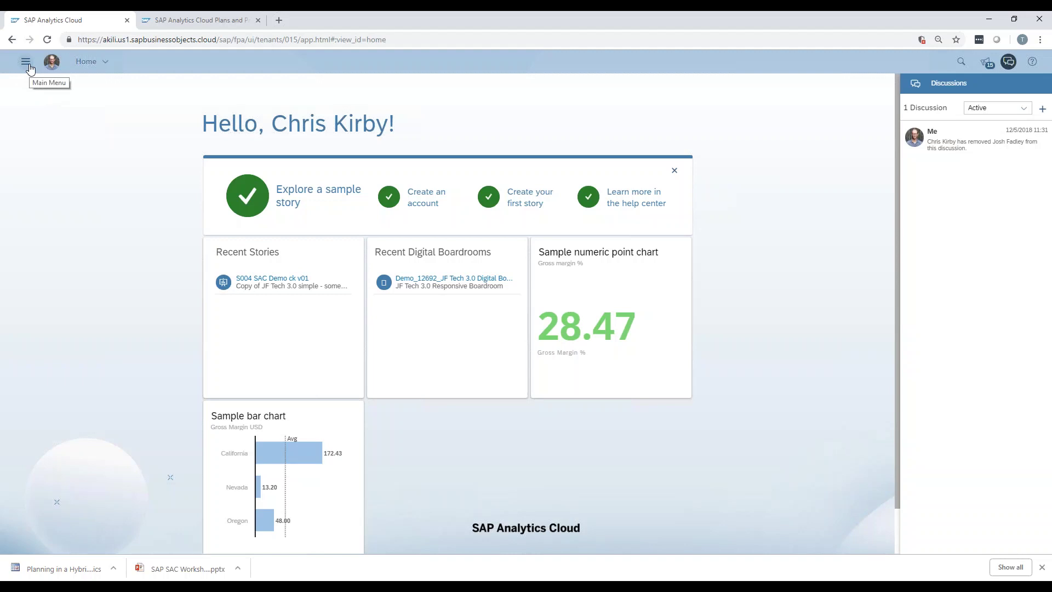
Open the recent story S004 SAC Demo ck v01 and close the discussions.
left_click(265, 281)
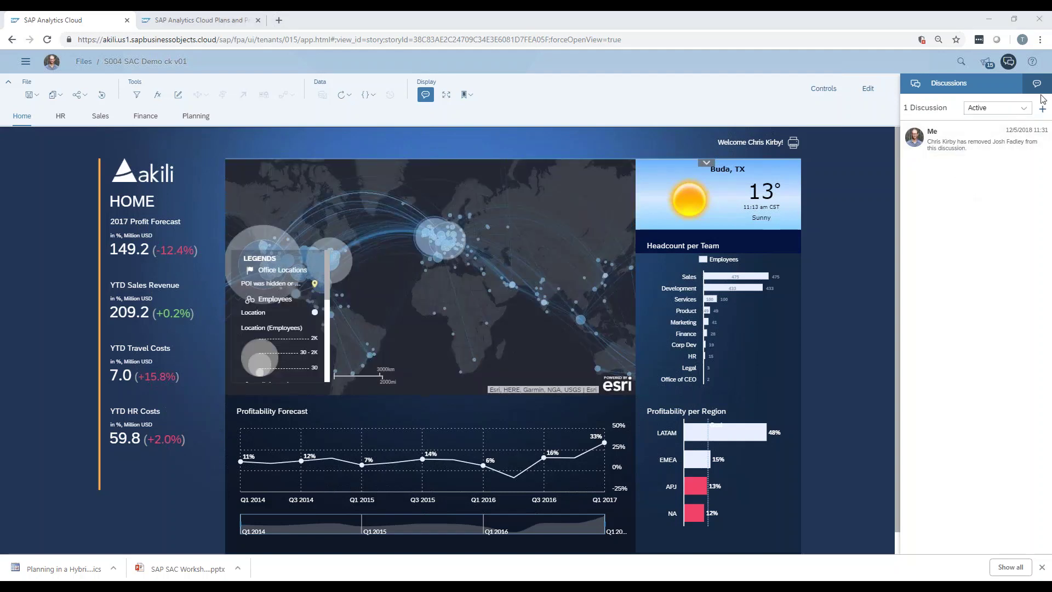
left_click(1008, 63)
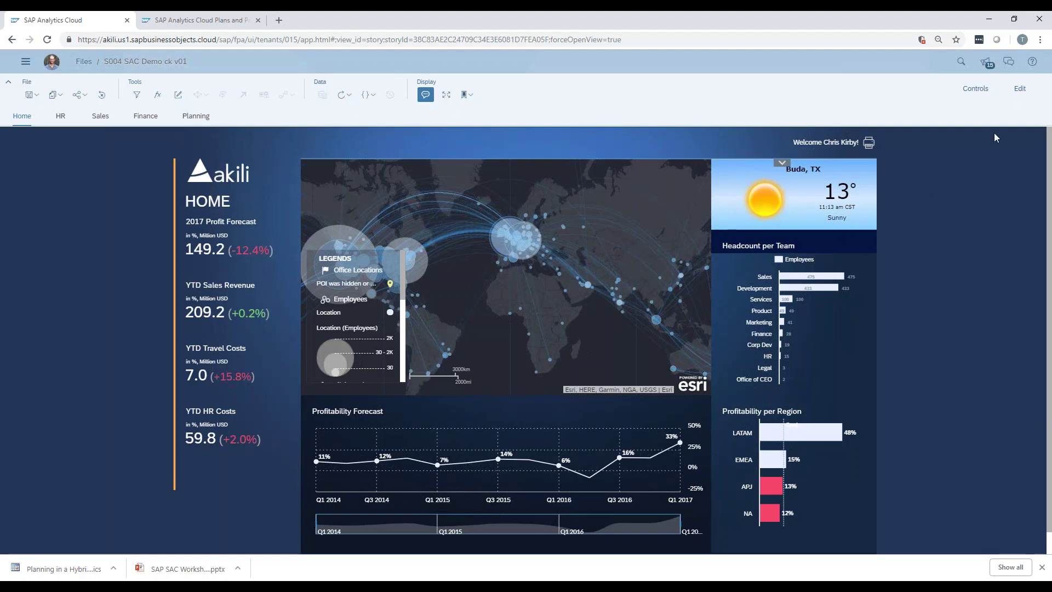
Switch the story to edit mode and show the Builder settings of the Headcount per Team chart.
left_click(1023, 96)
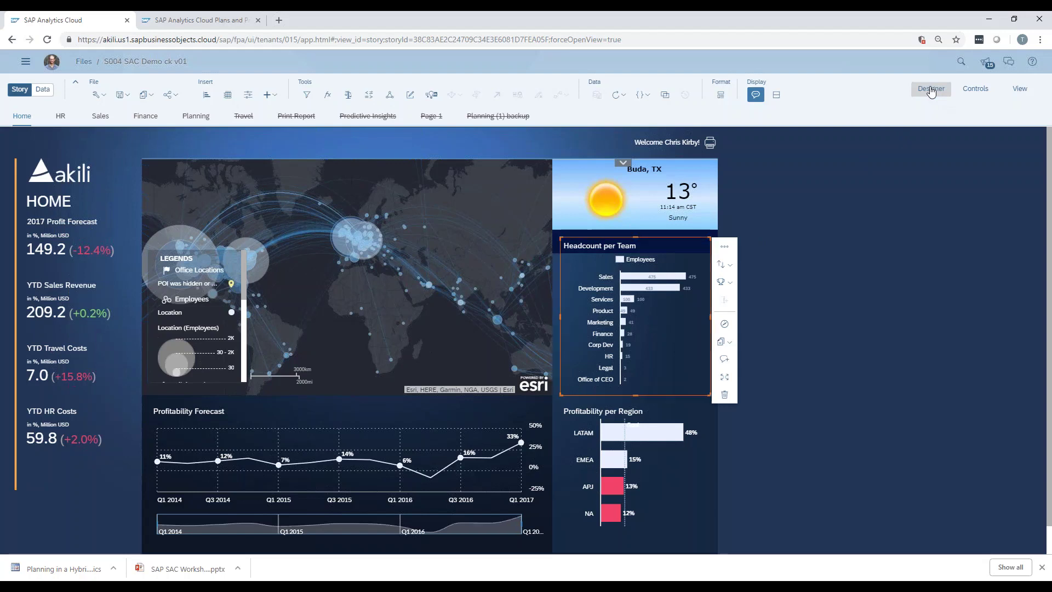
left_click(931, 89)
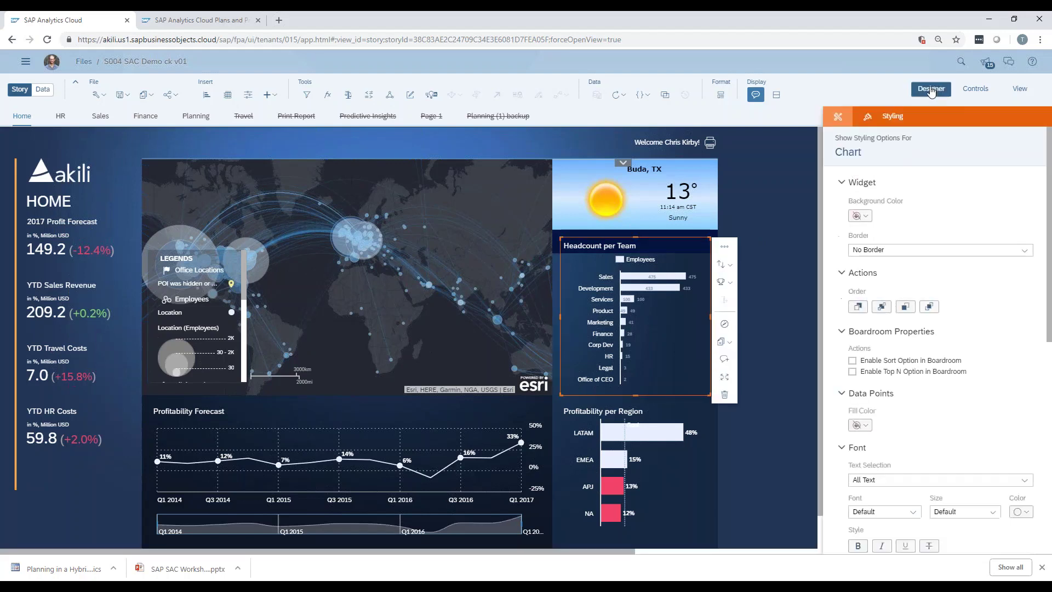
left_click(836, 117)
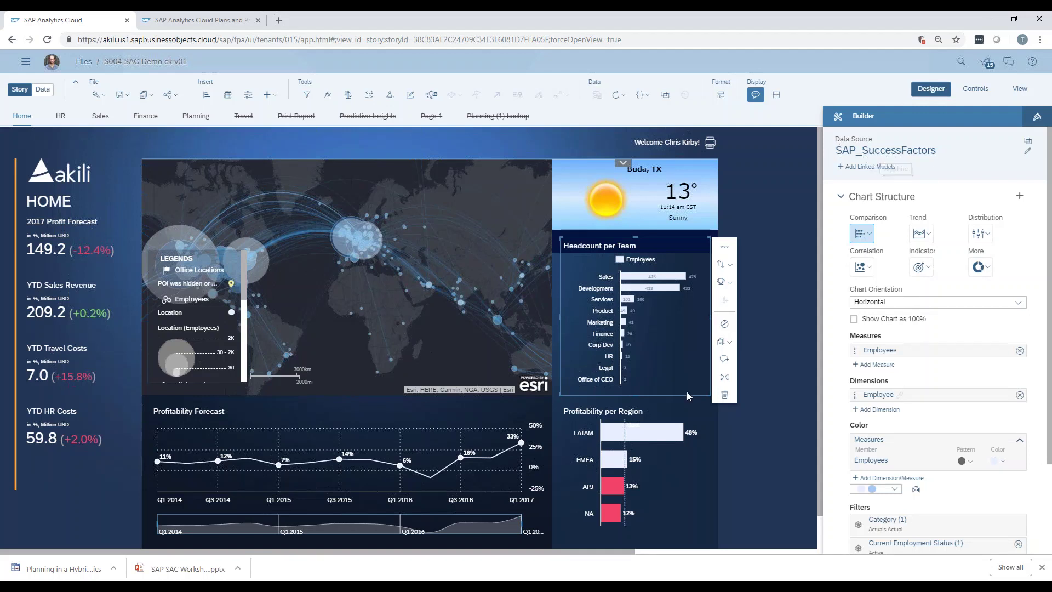
Examine the Builder settings of the Profitability per Region chart, the weather web page and the map's layers.
left_click(643, 446)
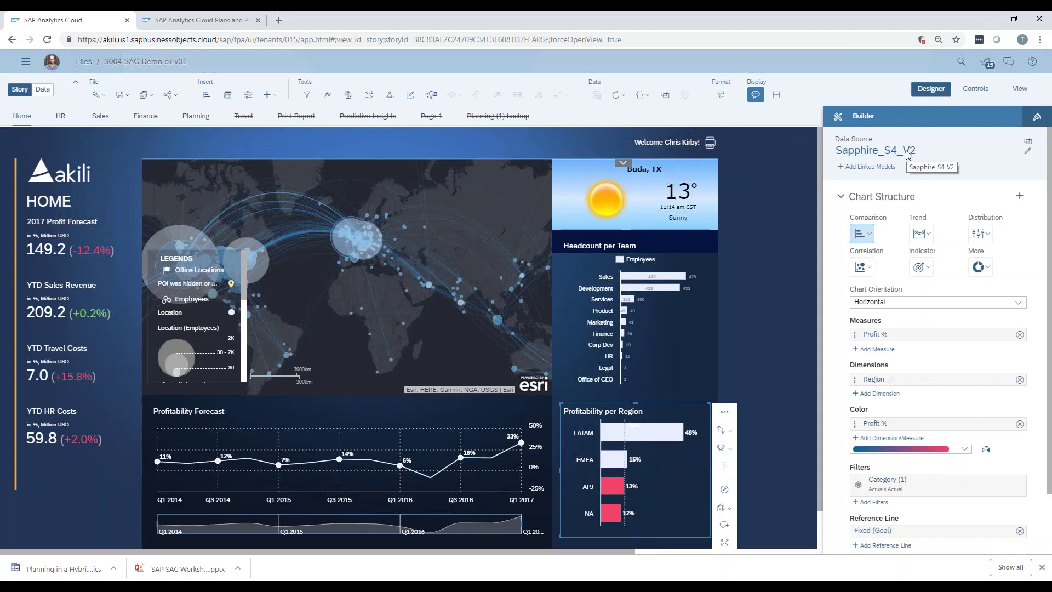
left_click(651, 201)
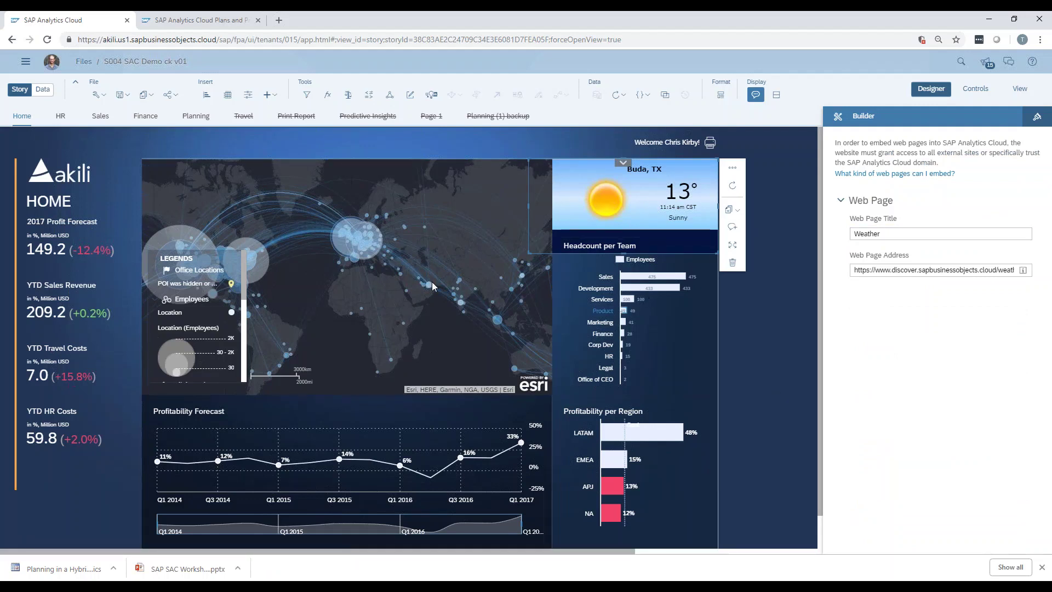
mouse_move(370, 244)
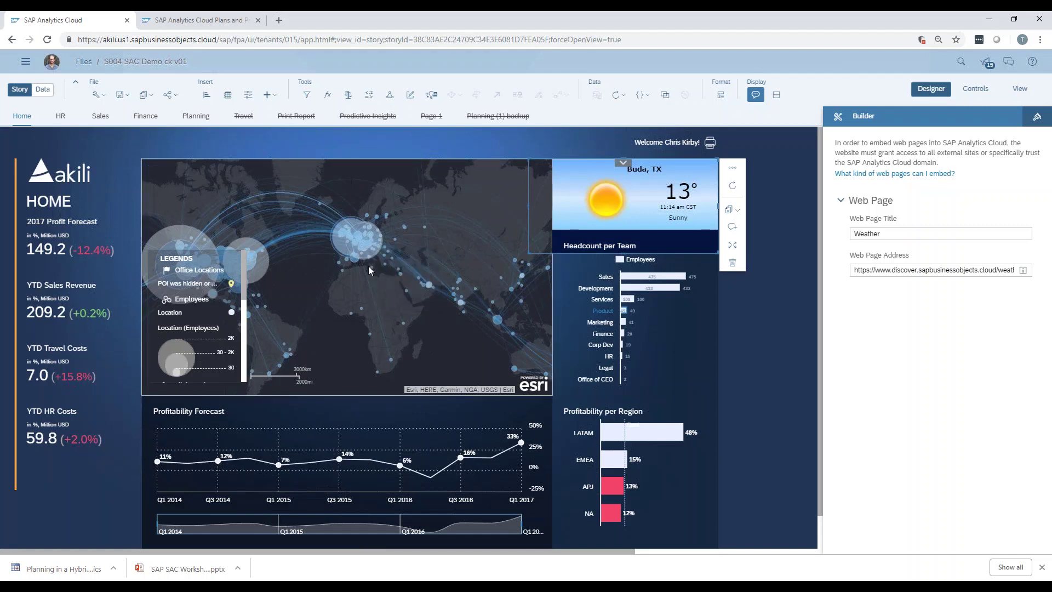
scroll(355, 282, "down", 1)
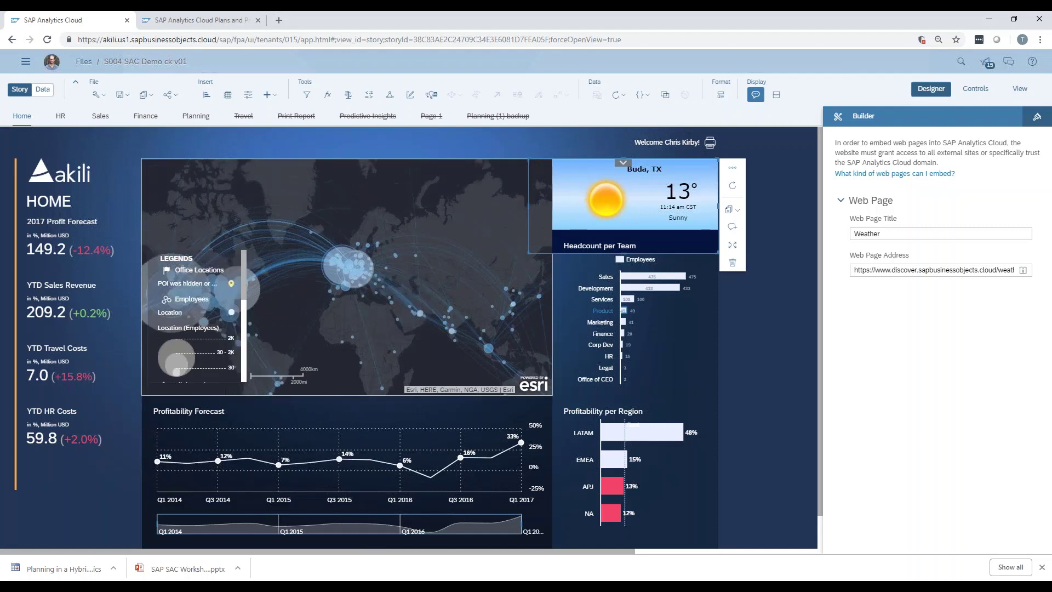
left_click(352, 283)
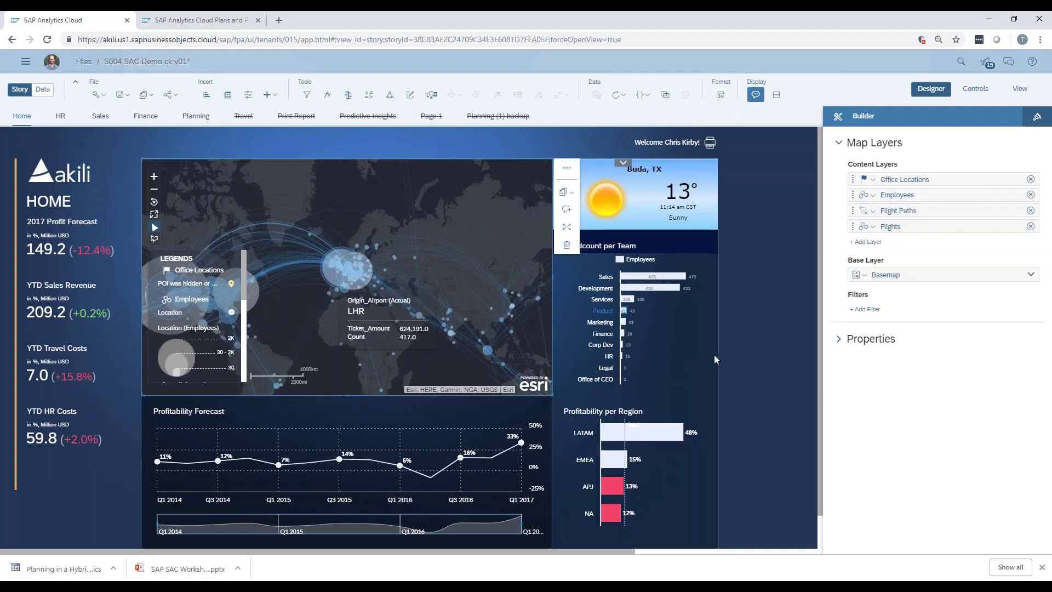
Filter the story to LATAM from the Profitability per Region chart in view mode and center the map on the Americas.
left_click(1023, 89)
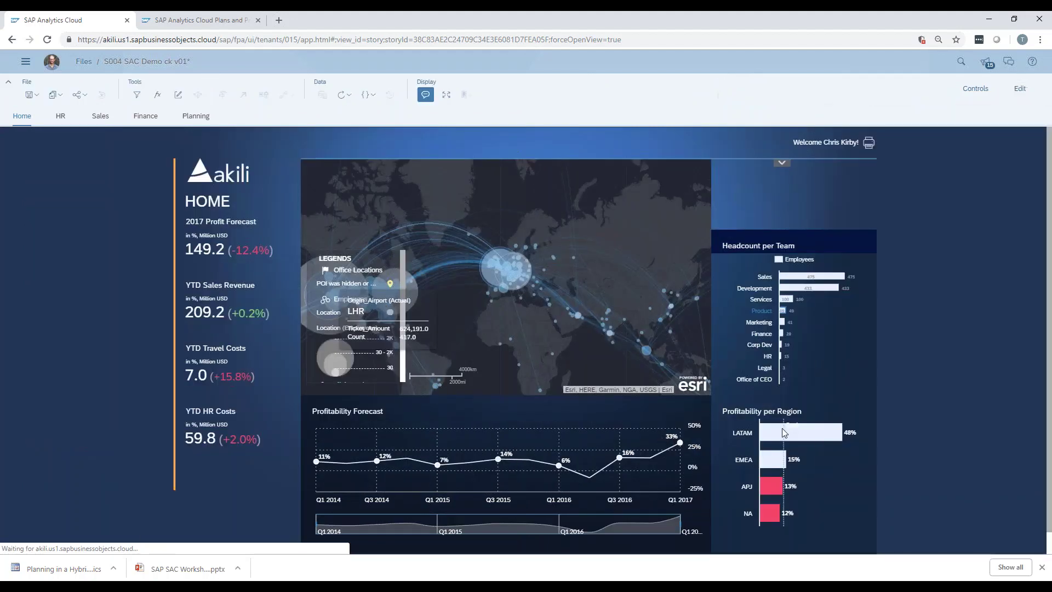
left_click(818, 426)
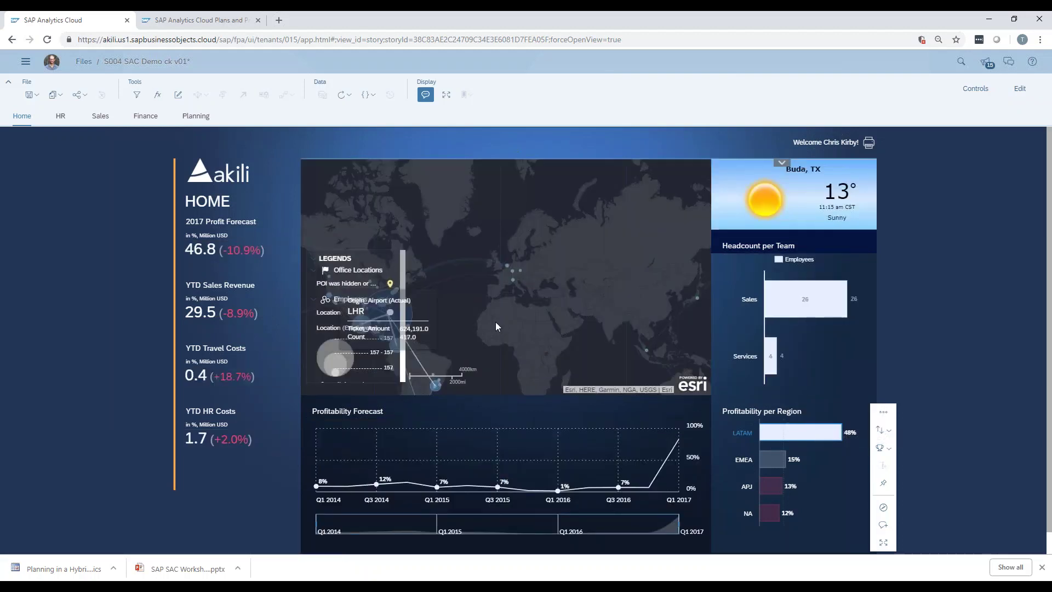
left_click_drag(503, 324, 613, 276)
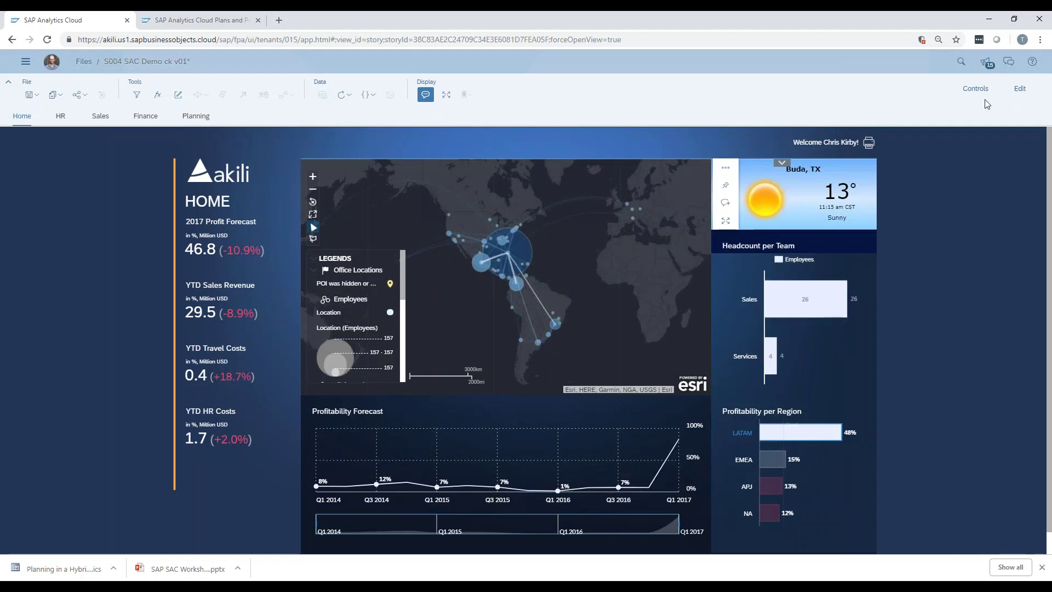
Return to edit mode, select the Sales bar in the Headcount per Team chart and start a comment on the chart.
left_click(1018, 91)
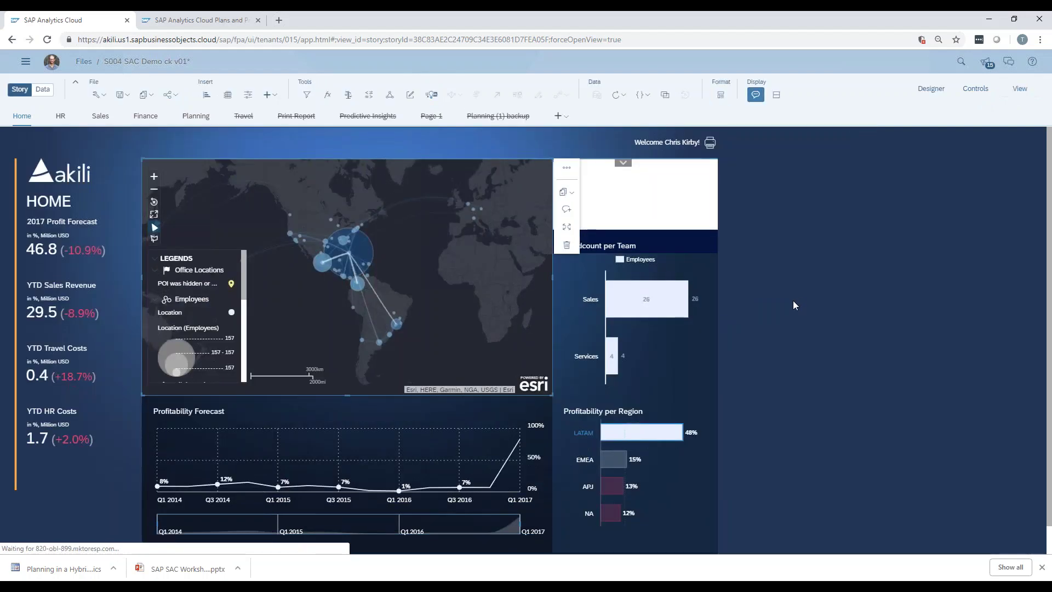
left_click(682, 310)
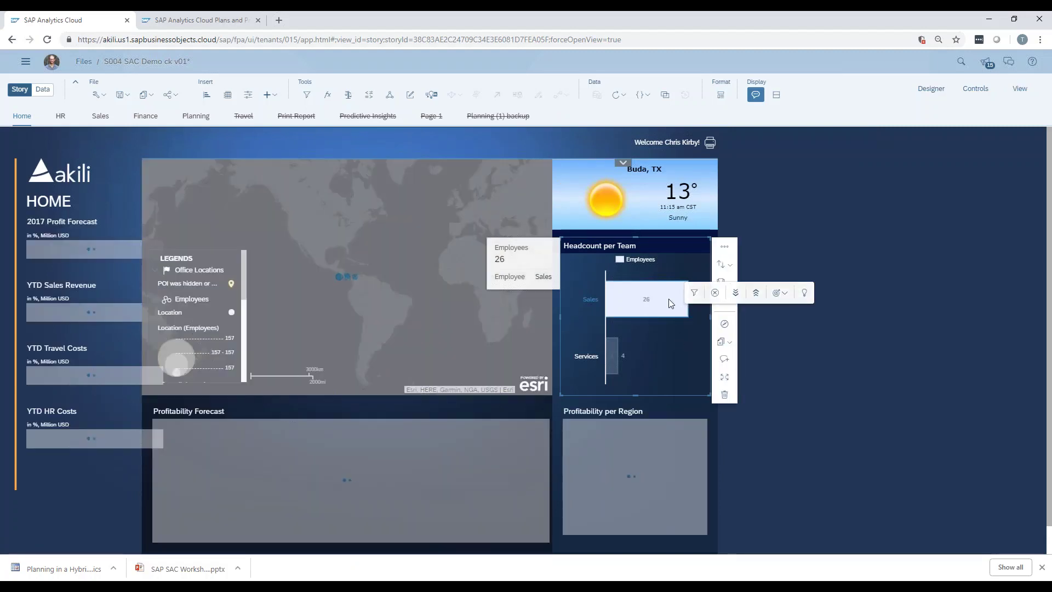
left_click(725, 360)
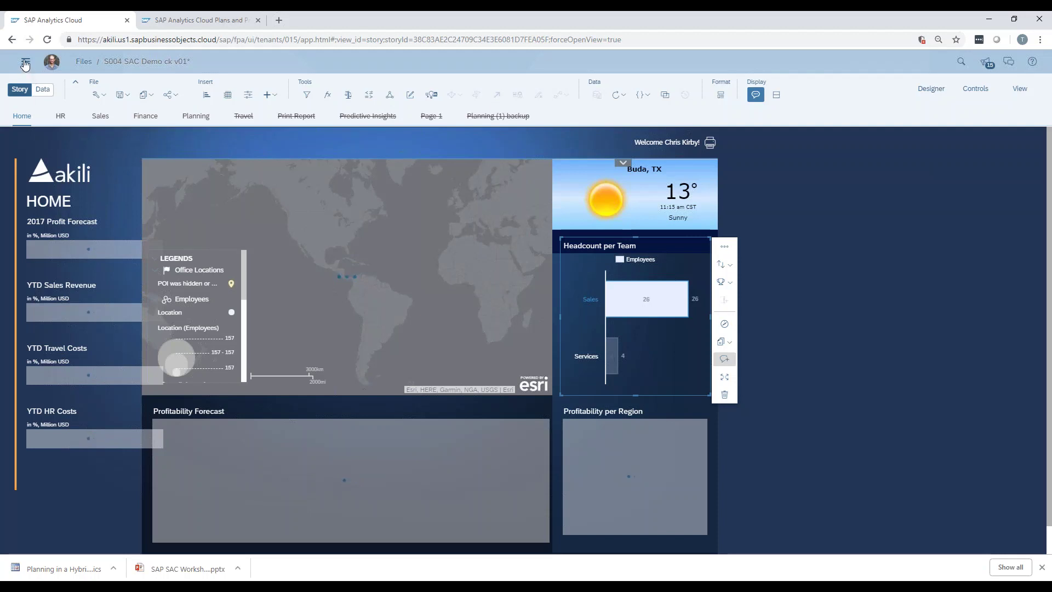
Reload the story page, discarding the unsaved changes.
left_click(47, 40)
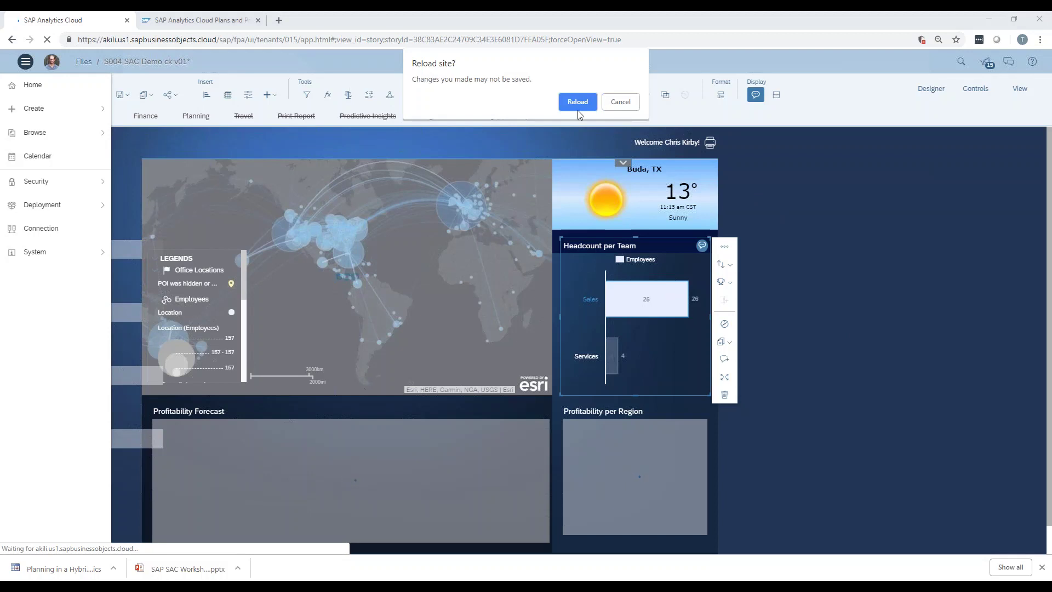
left_click(578, 102)
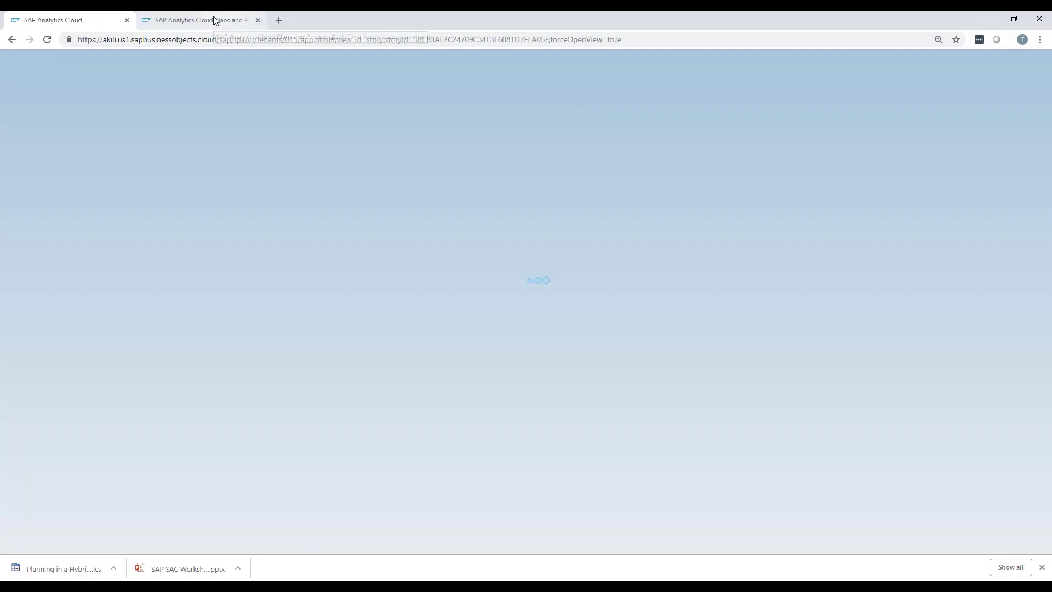
left_click(214, 20)
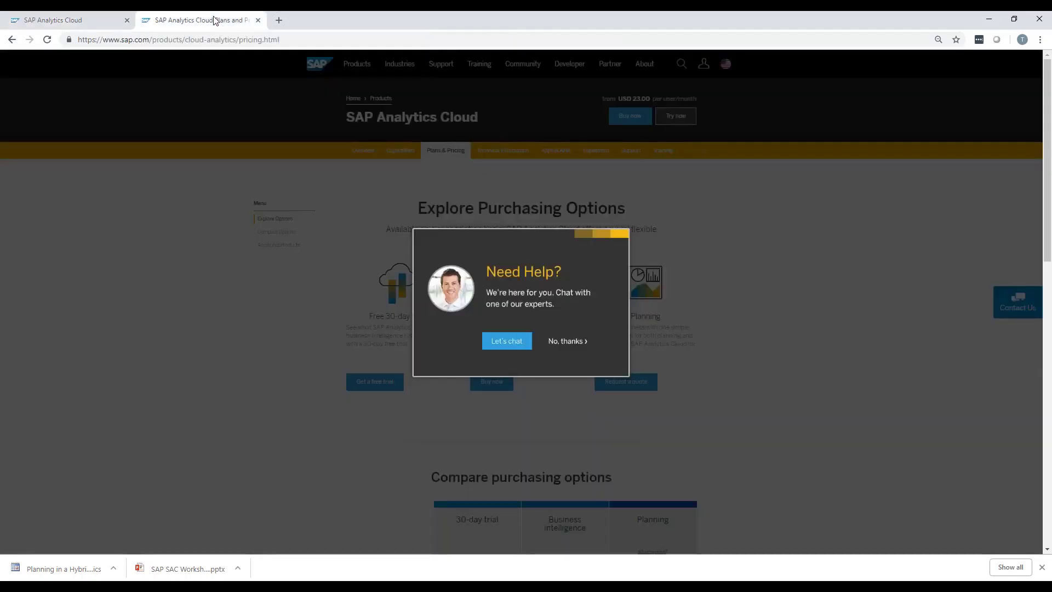
left_click(78, 24)
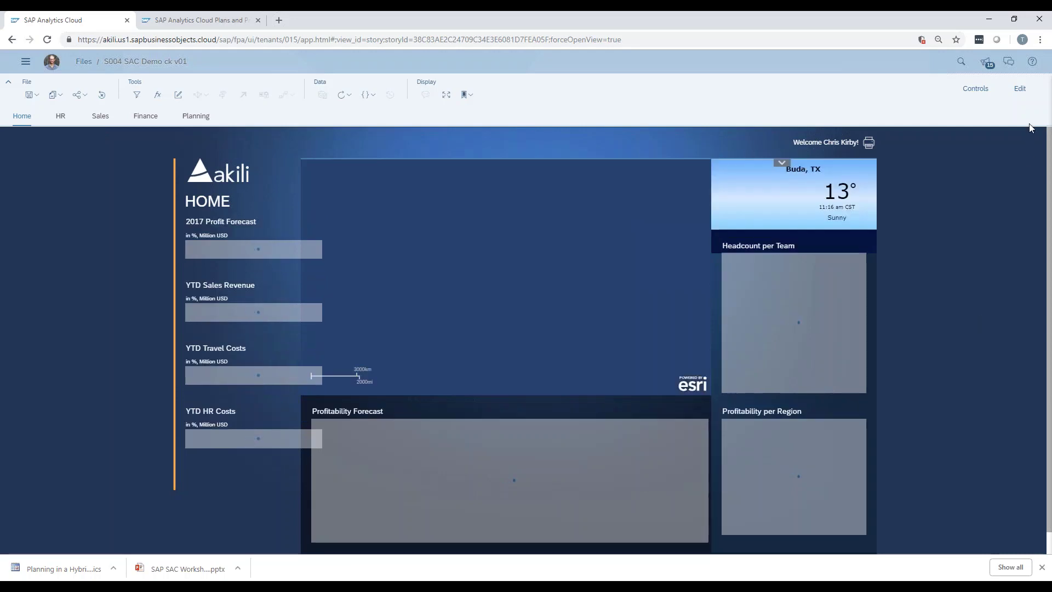
Switch the reloaded story to edit mode and open the Designer for the Headcount per Team chart.
left_click(1022, 91)
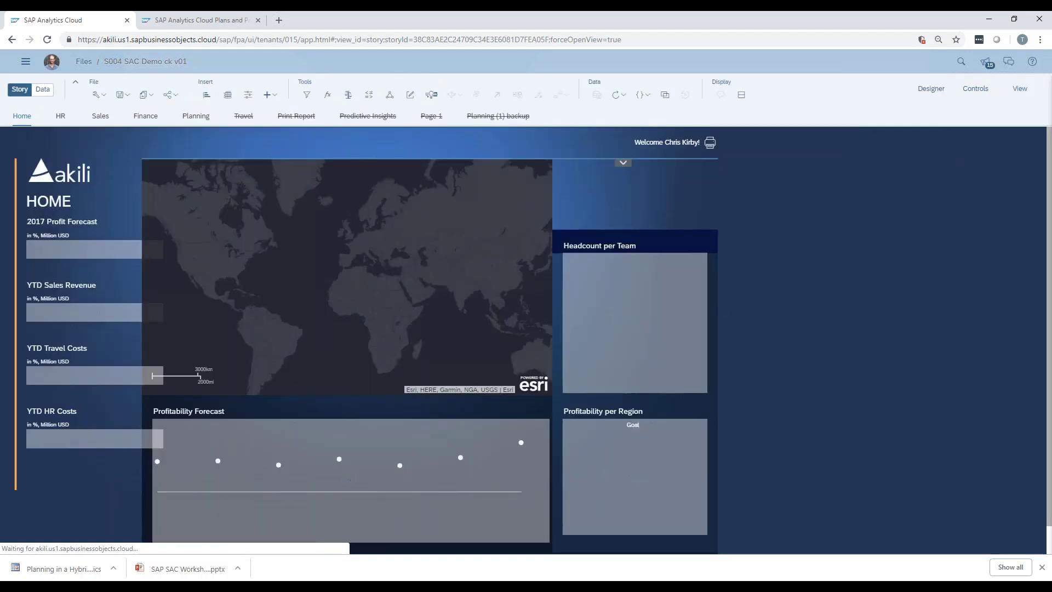
left_click(672, 312)
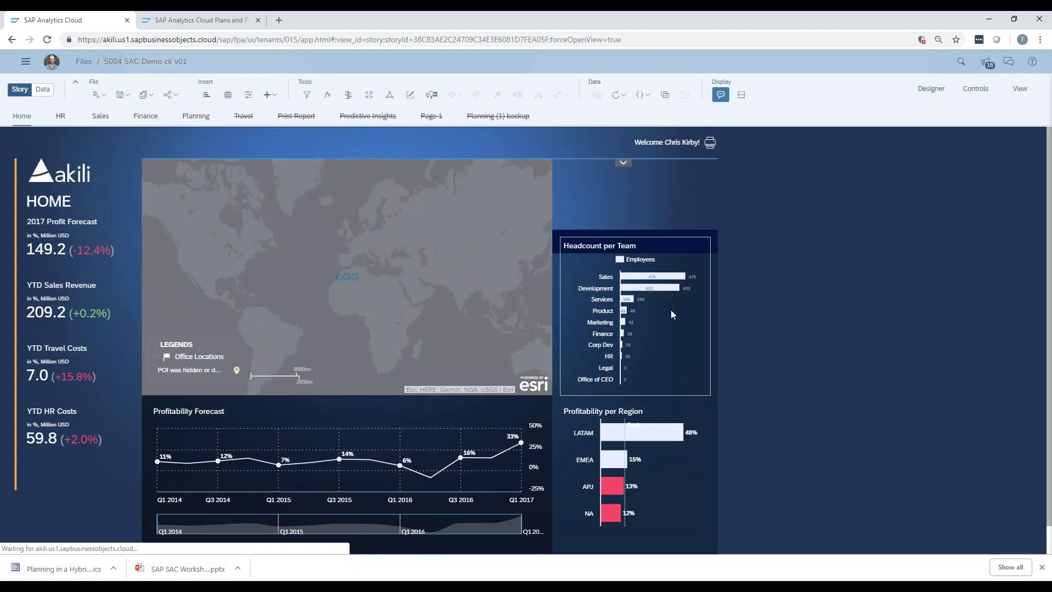
left_click(930, 93)
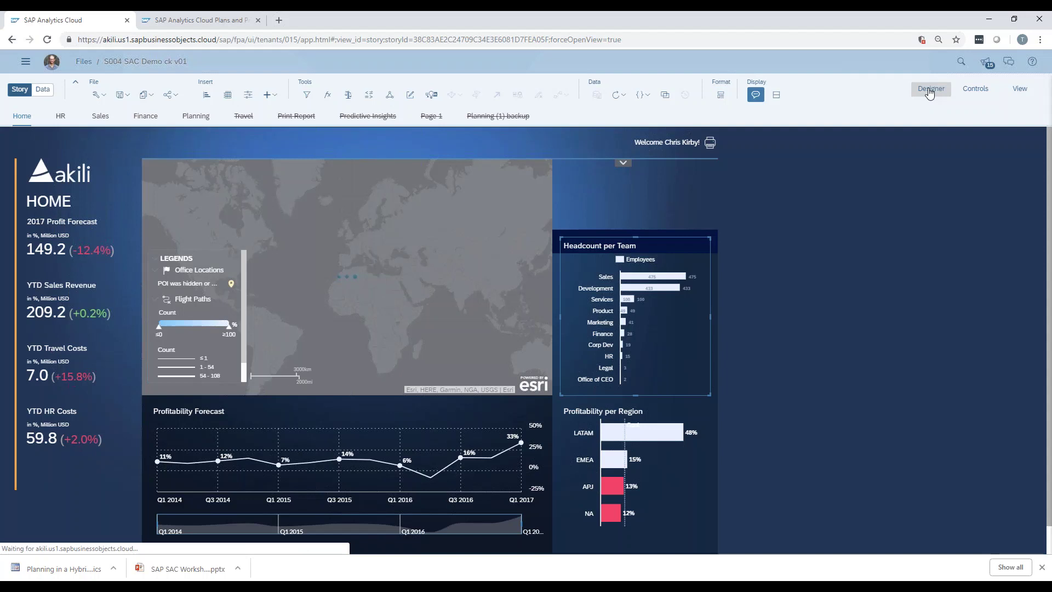
left_click(930, 90)
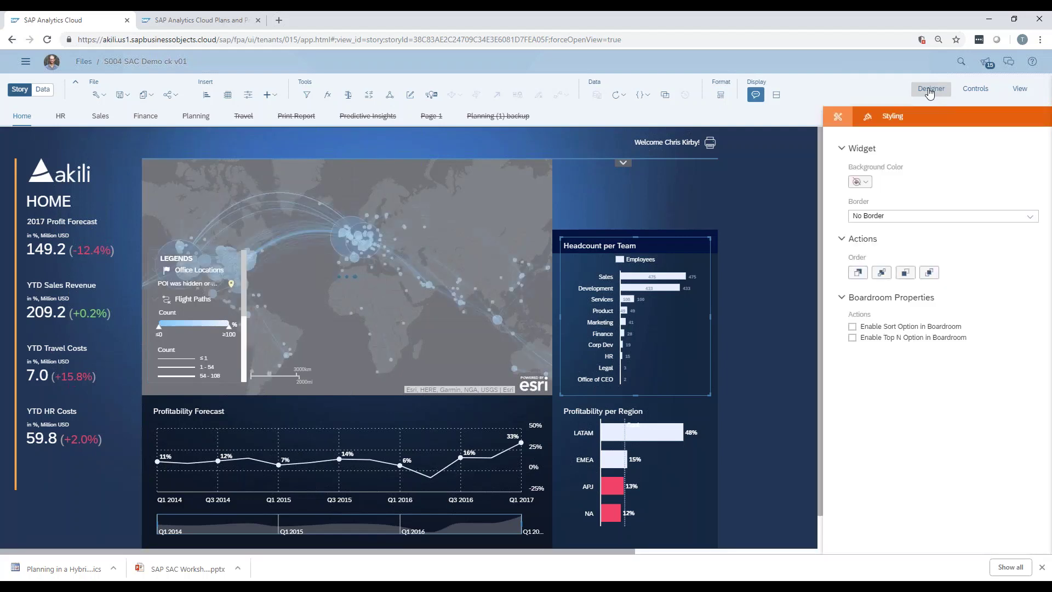
left_click(837, 115)
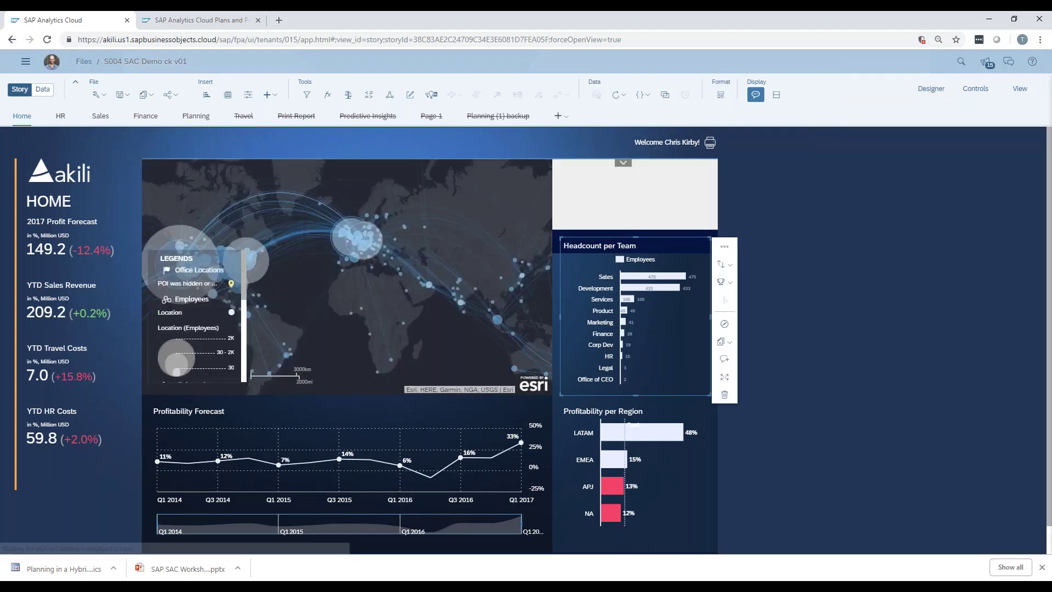
left_click(928, 90)
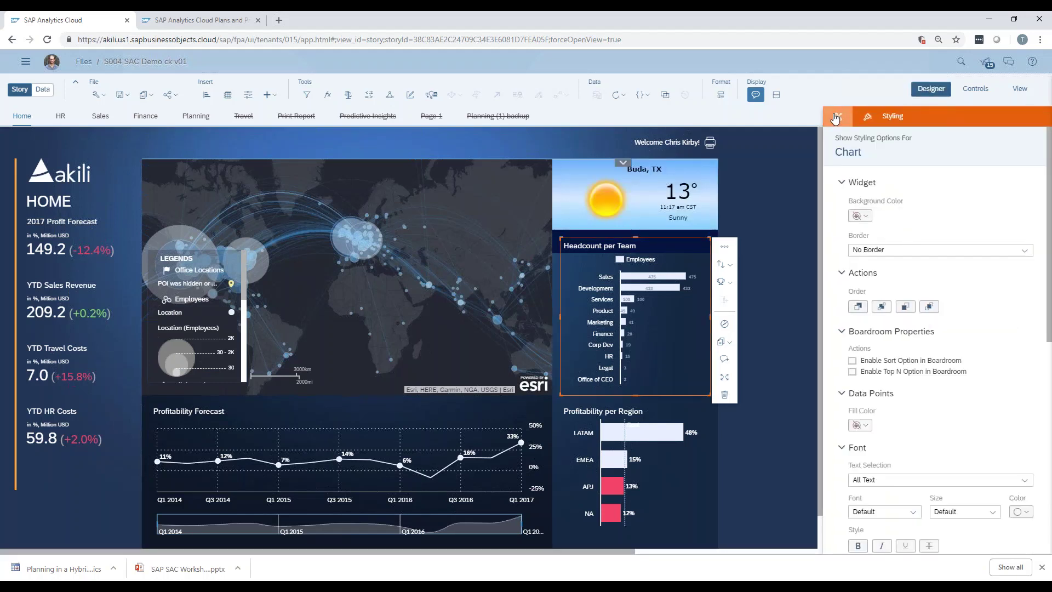
Link the SAP_Fieldglass model to the Headcount per Team chart's SAP_SuccessFactors source, accepting the Employee–Contractor and OfficeLocation–Home Office dimension matches.
left_click(835, 117)
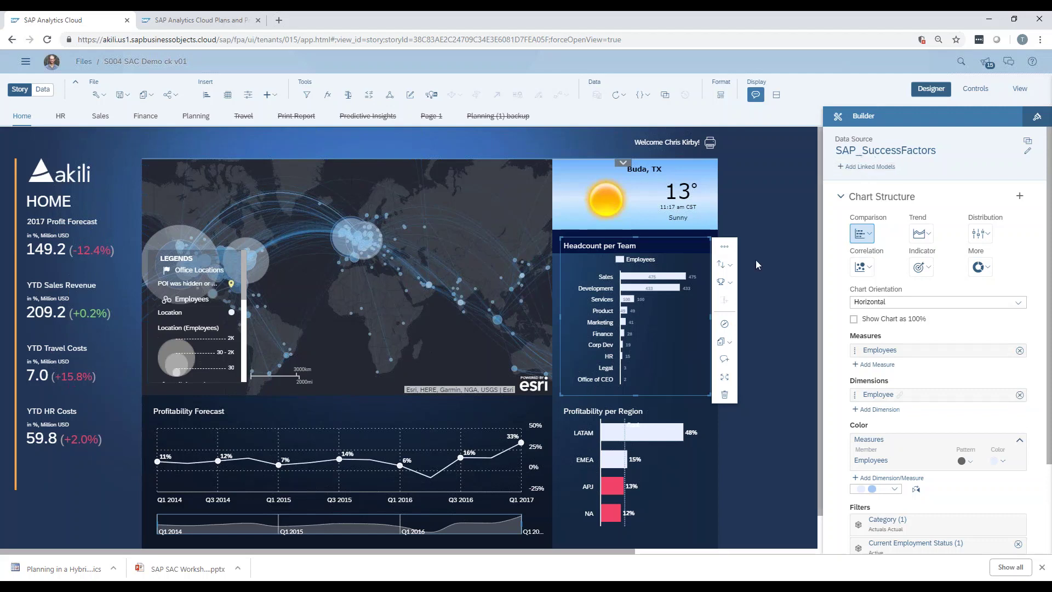
left_click(866, 167)
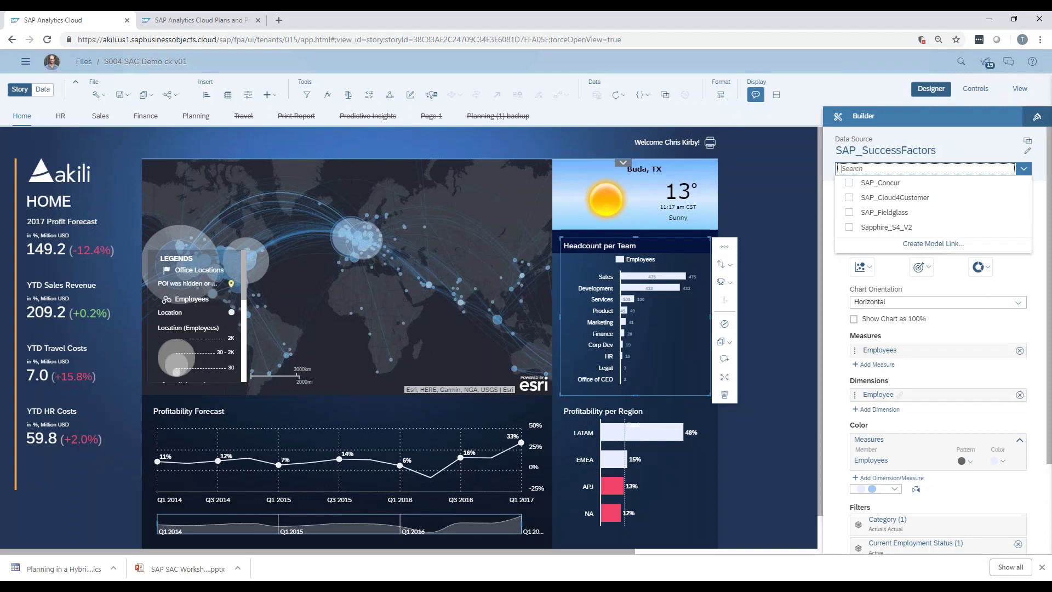
left_click(850, 213)
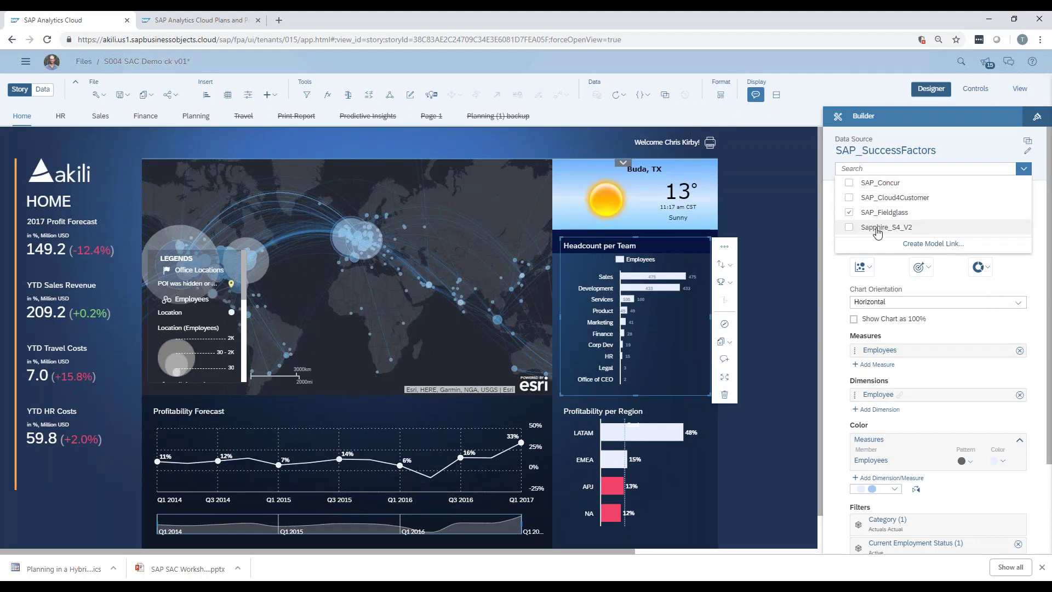
left_click(927, 246)
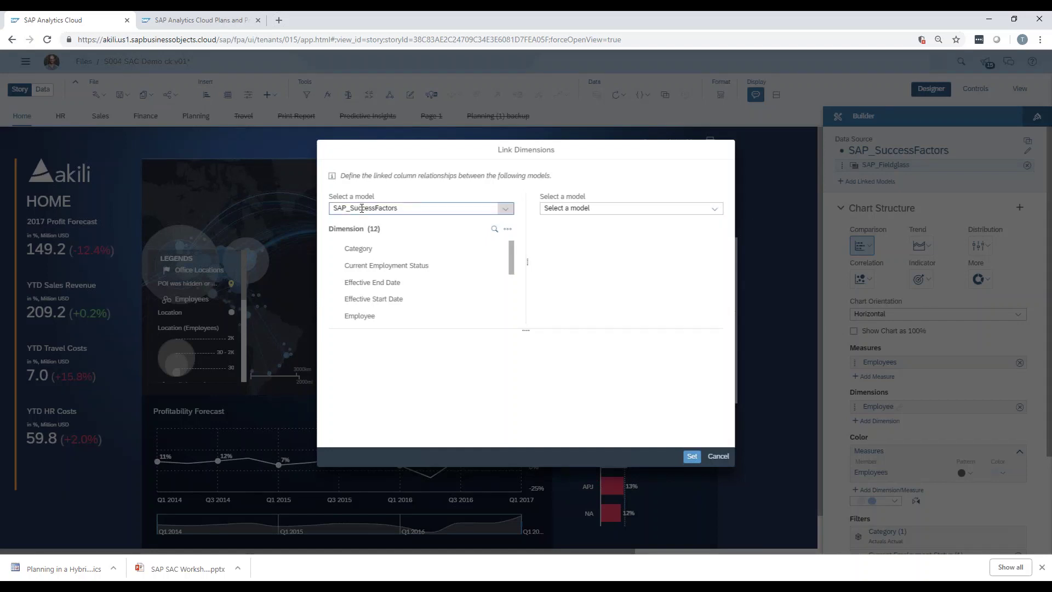
left_click(610, 209)
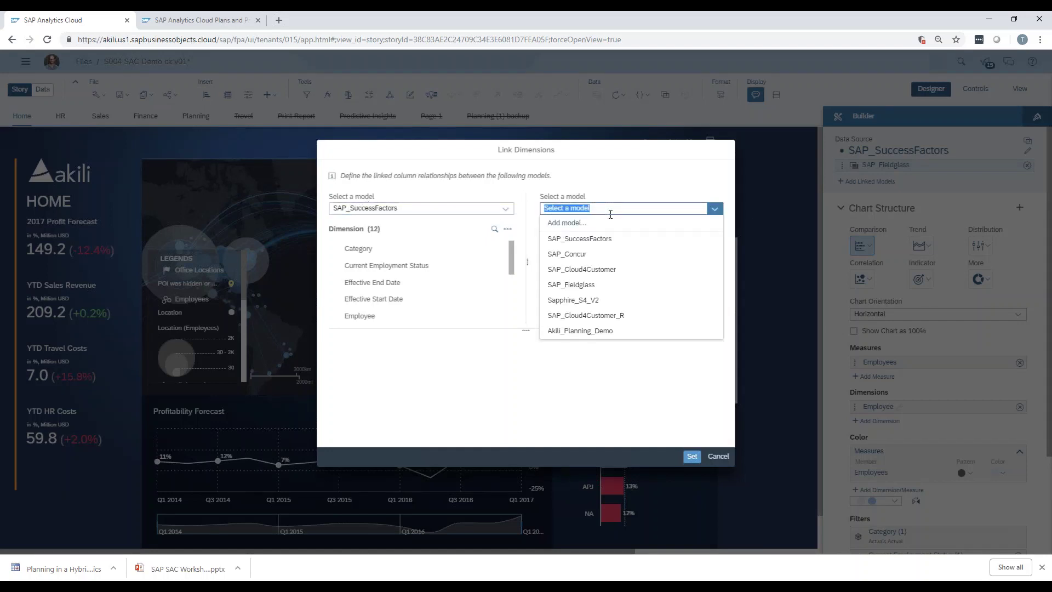
left_click(582, 289)
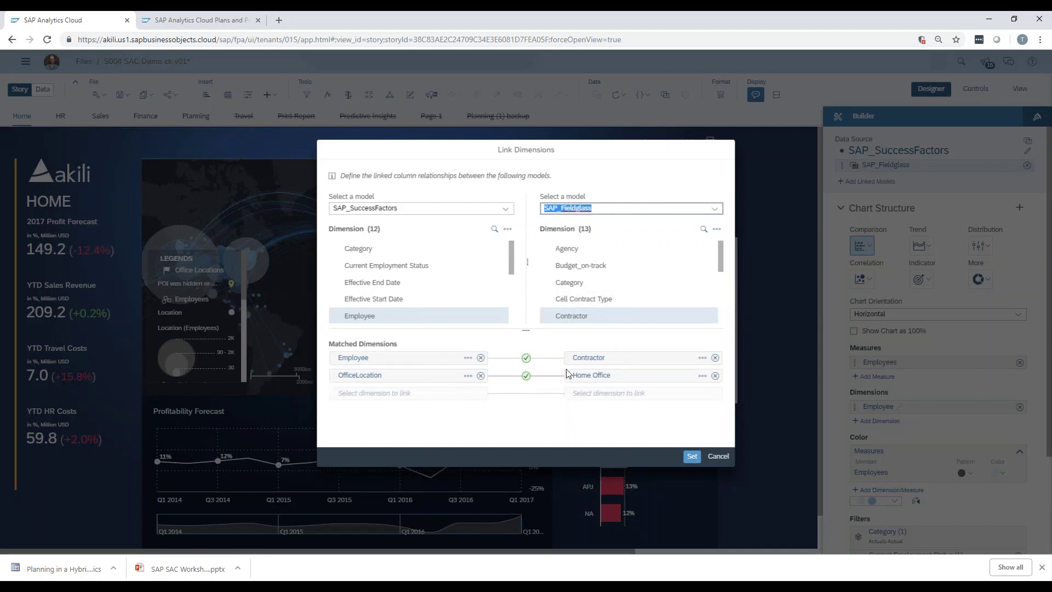
left_click(691, 457)
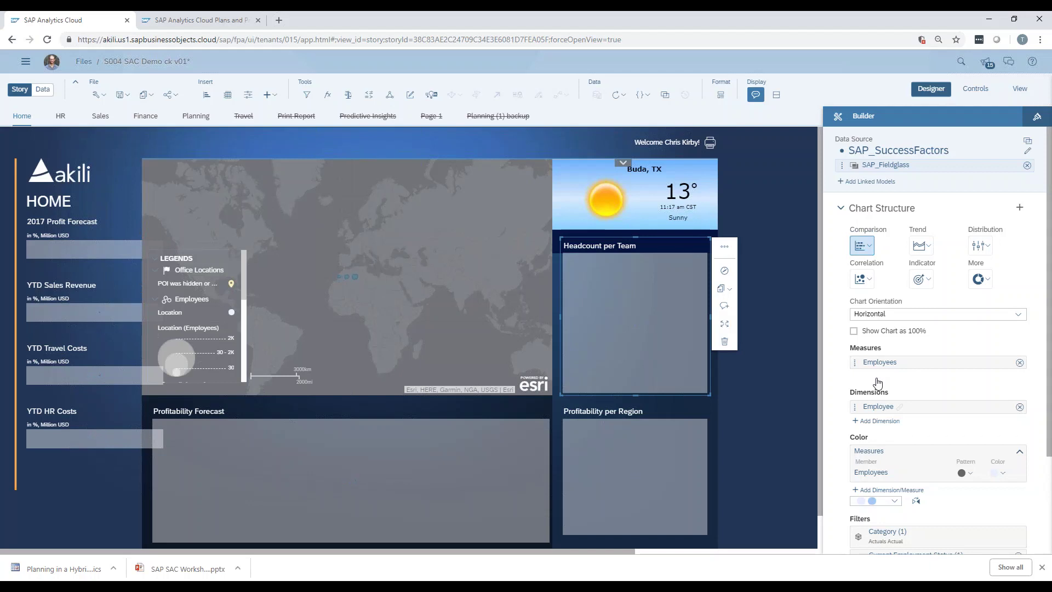
Add the Contractors measure from the linked SAP_Fieldglass model to the Headcount per Team chart.
left_click(878, 382)
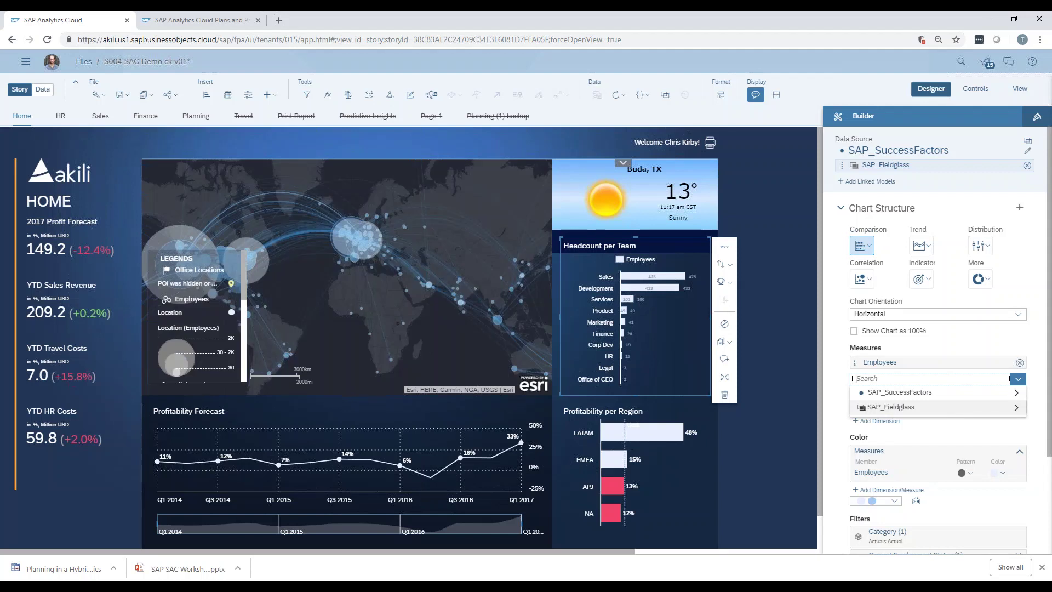
left_click(877, 408)
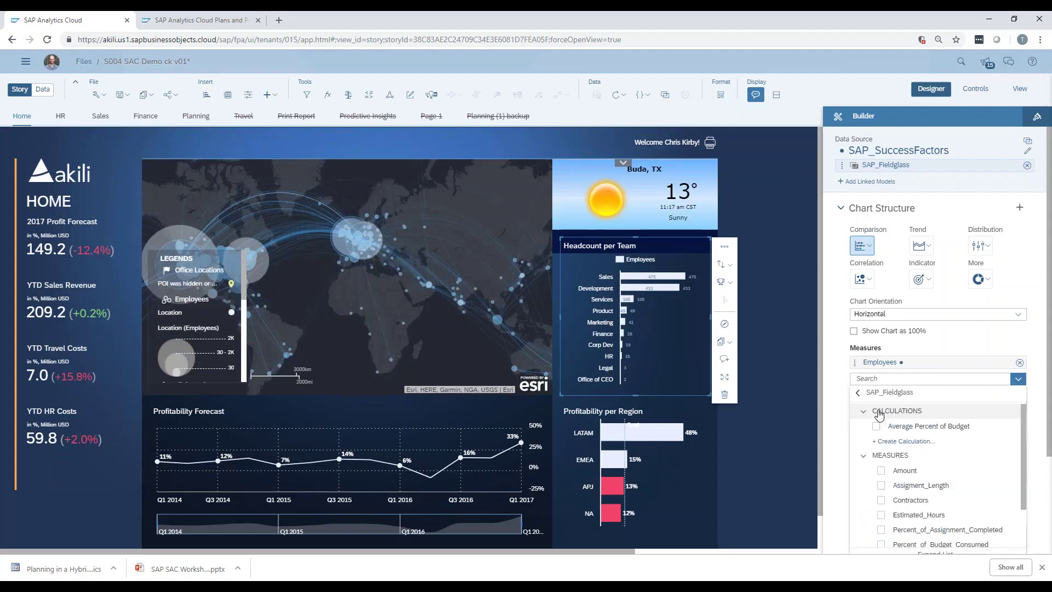
scroll(1019, 457, "down", 2)
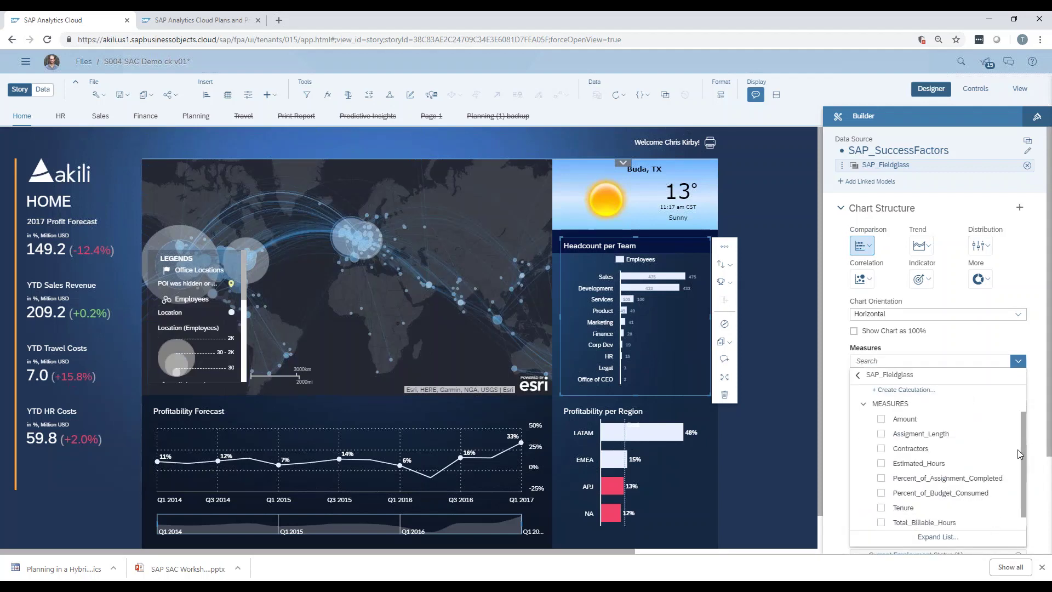
scroll(1019, 456, "up", 2)
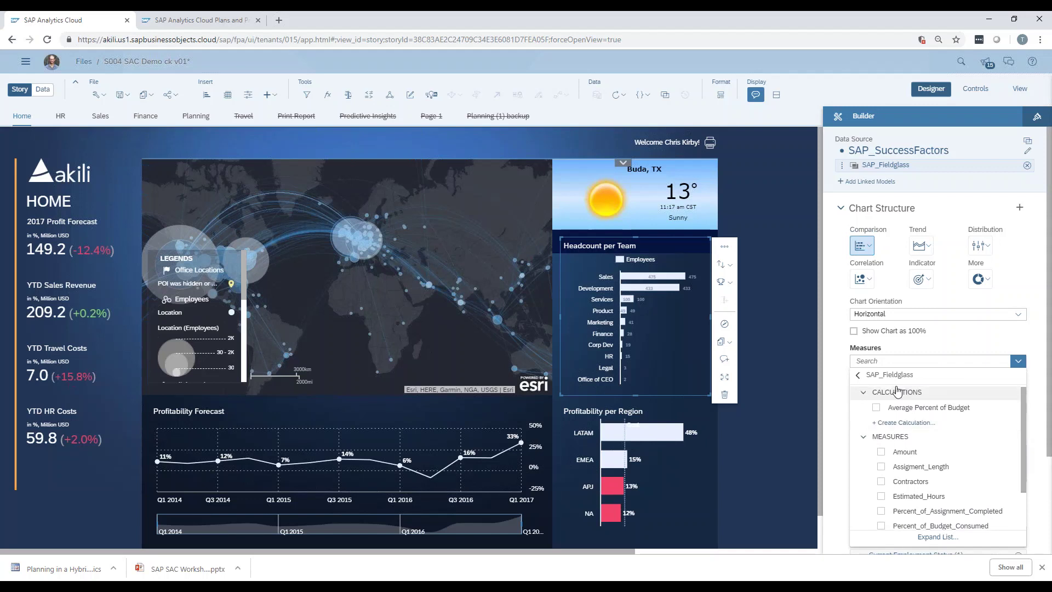
left_click(881, 482)
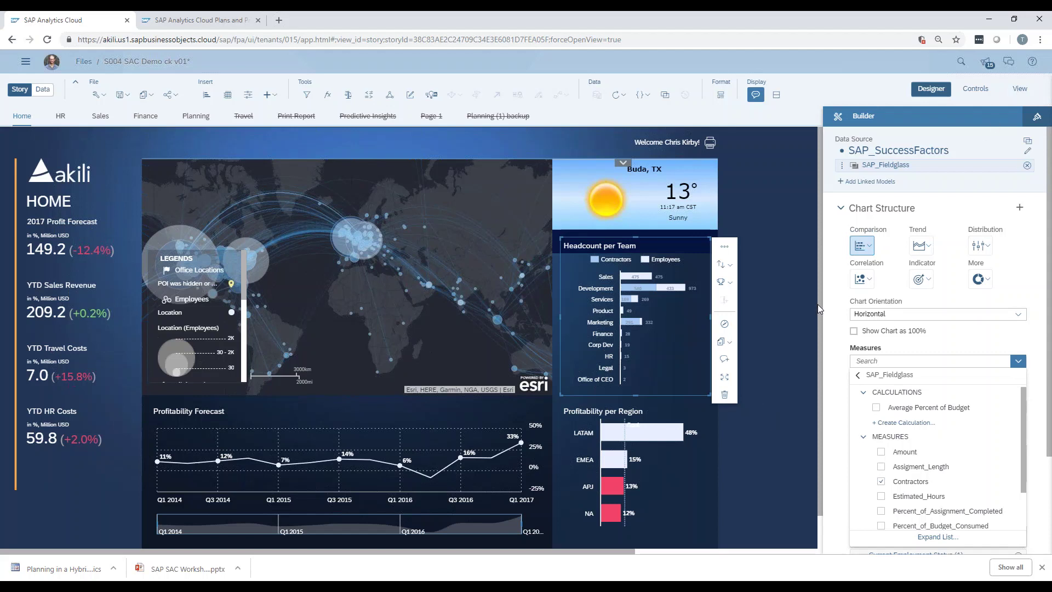
left_click(819, 480)
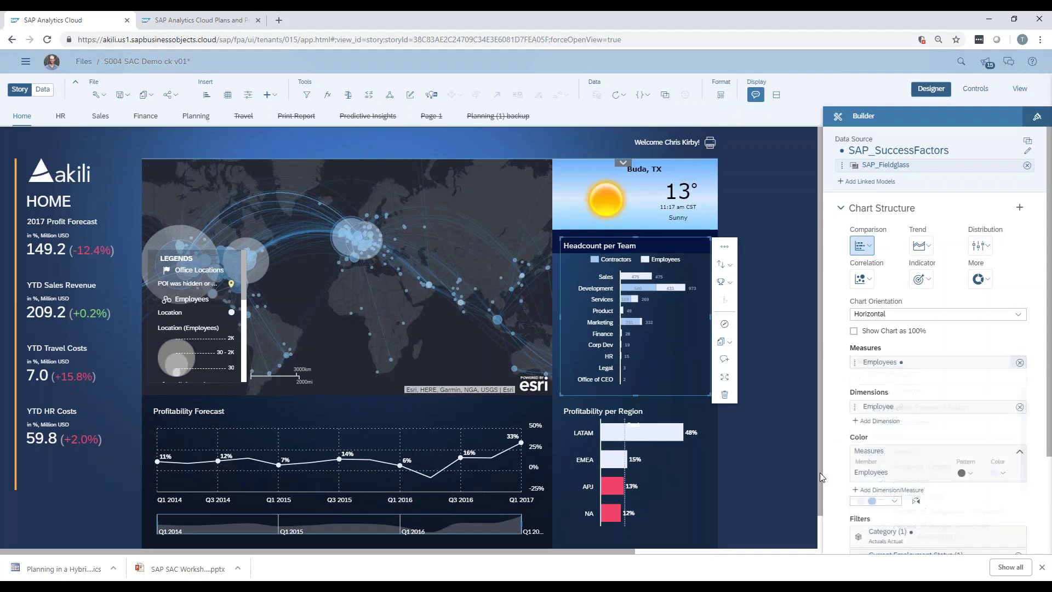
Try different time ranges on the Profitability Forecast chart's range slider, ending at about Q2 2014 to Q4 2016.
scroll(280, 408, "down", 1)
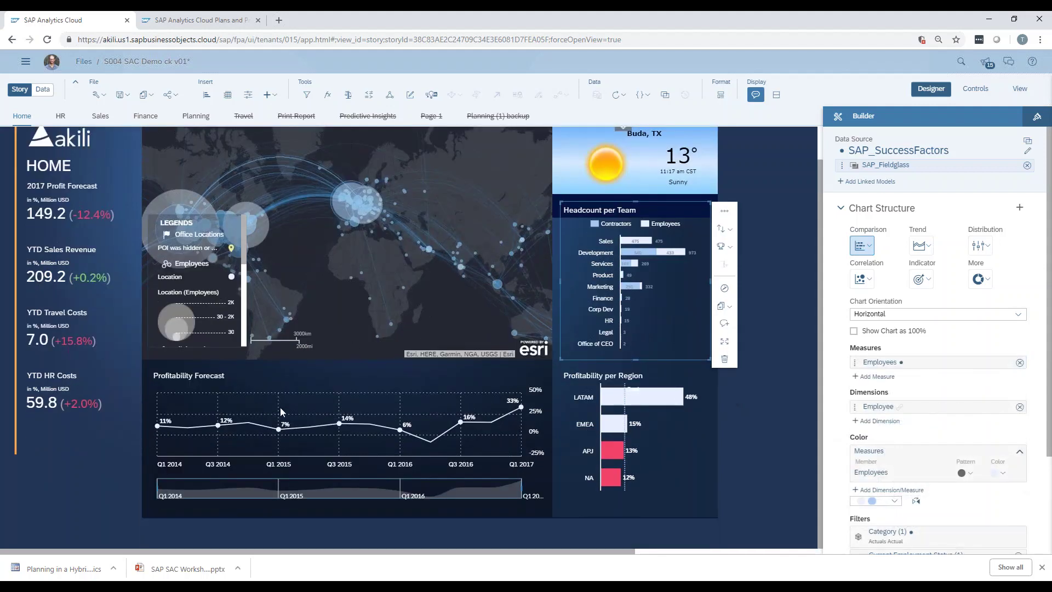
mouse_move(449, 423)
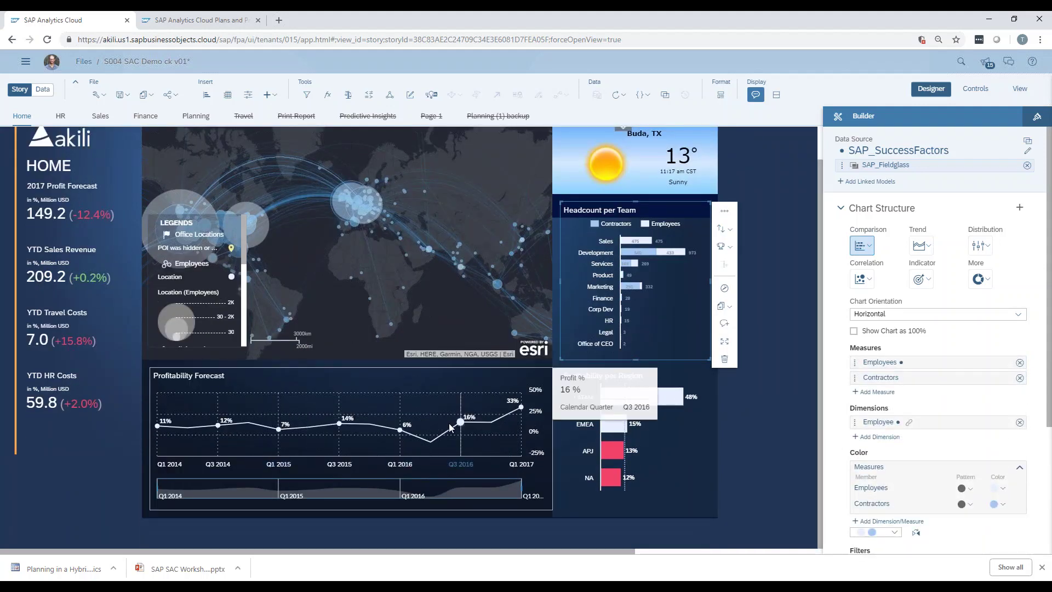
left_click(423, 486)
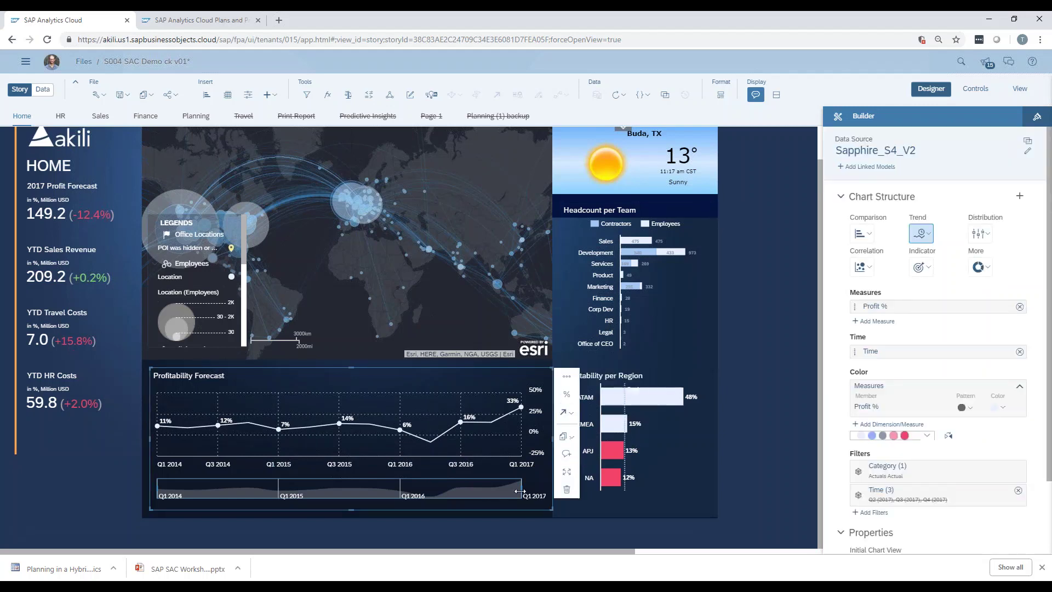
left_click_drag(520, 492, 478, 492)
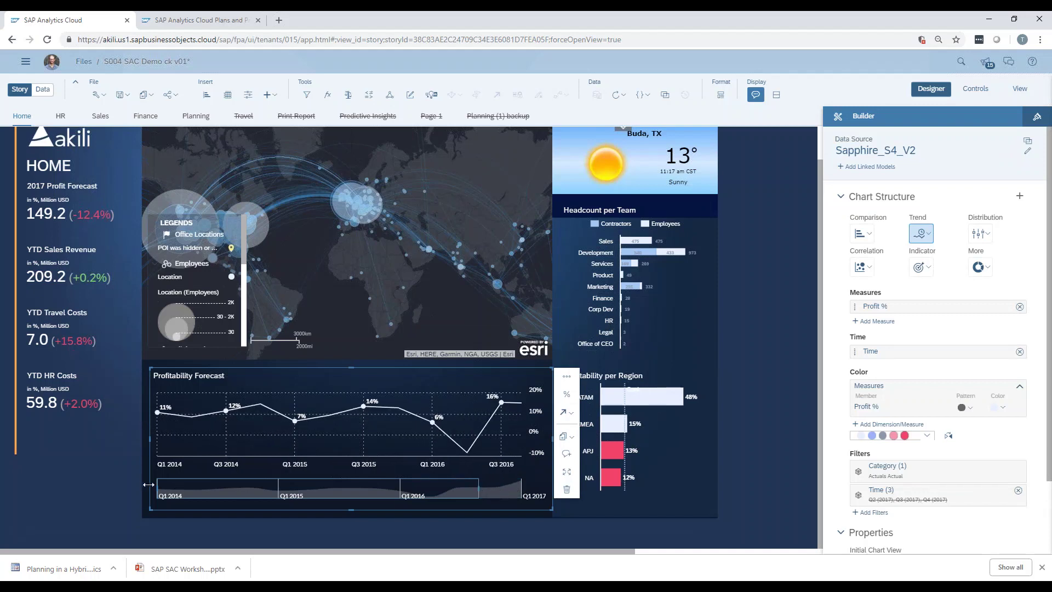
left_click_drag(158, 490, 260, 490)
mouse_move(478, 493)
left_mouse_down()
mouse_move(422, 490)
mouse_move(497, 489)
left_mouse_up()
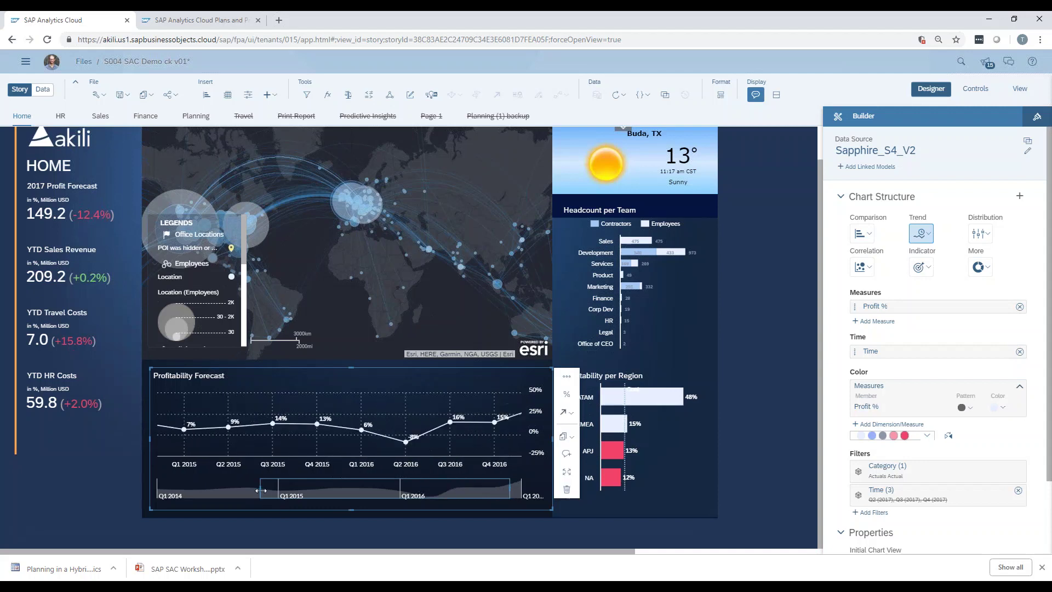
left_click_drag(261, 489, 189, 491)
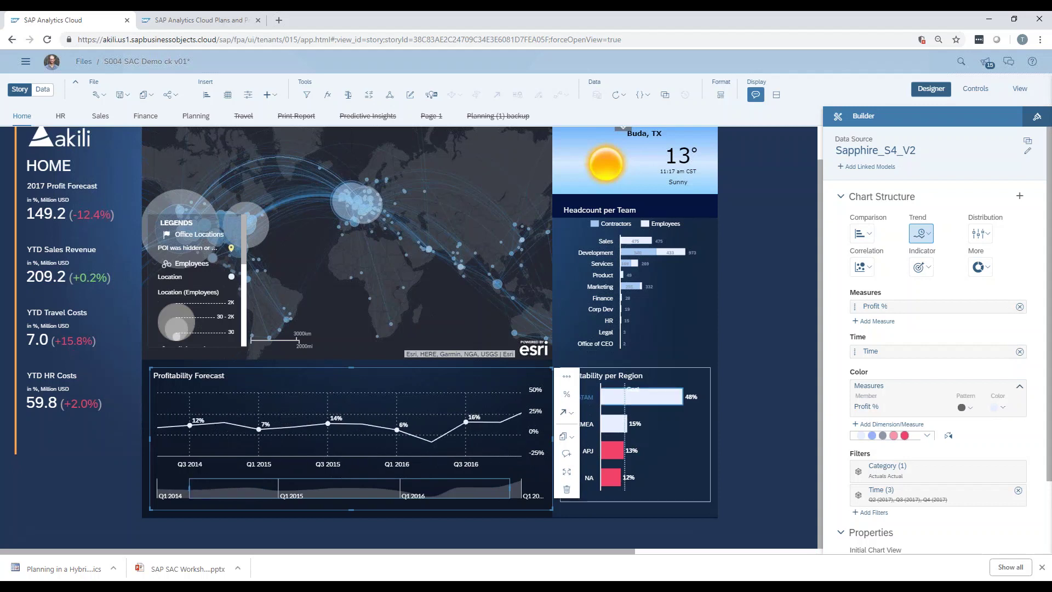
Add an Automatic Forecast to the Profitability Forecast chart.
left_click(571, 418)
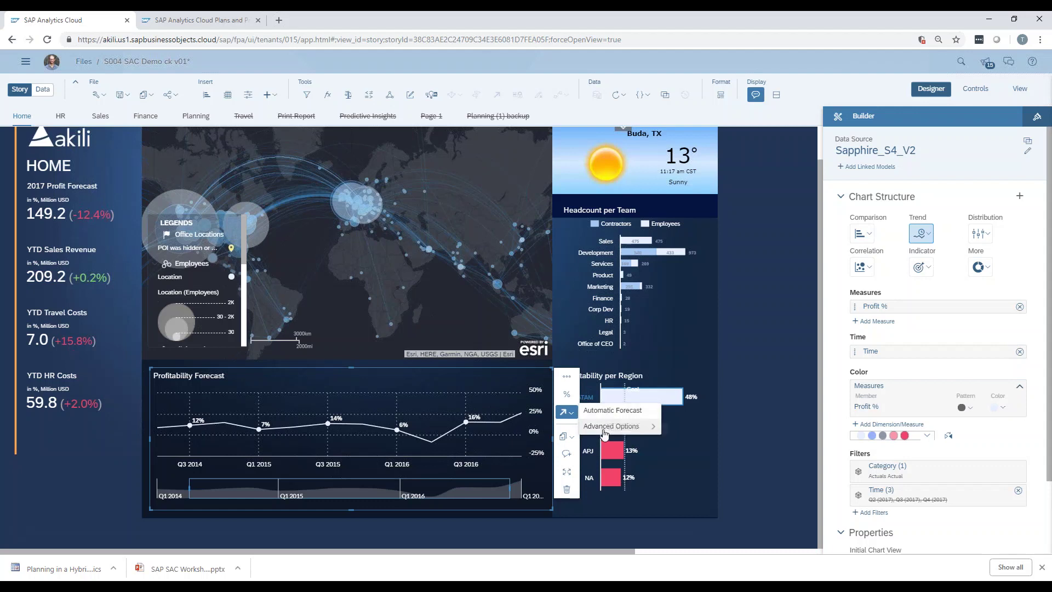
mouse_move(607, 432)
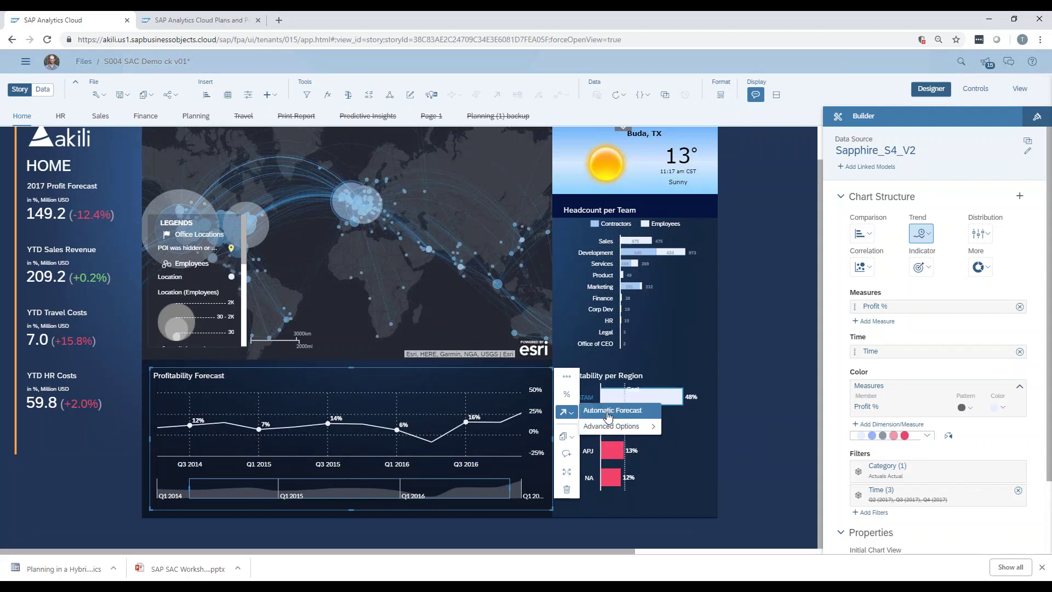
left_click(608, 411)
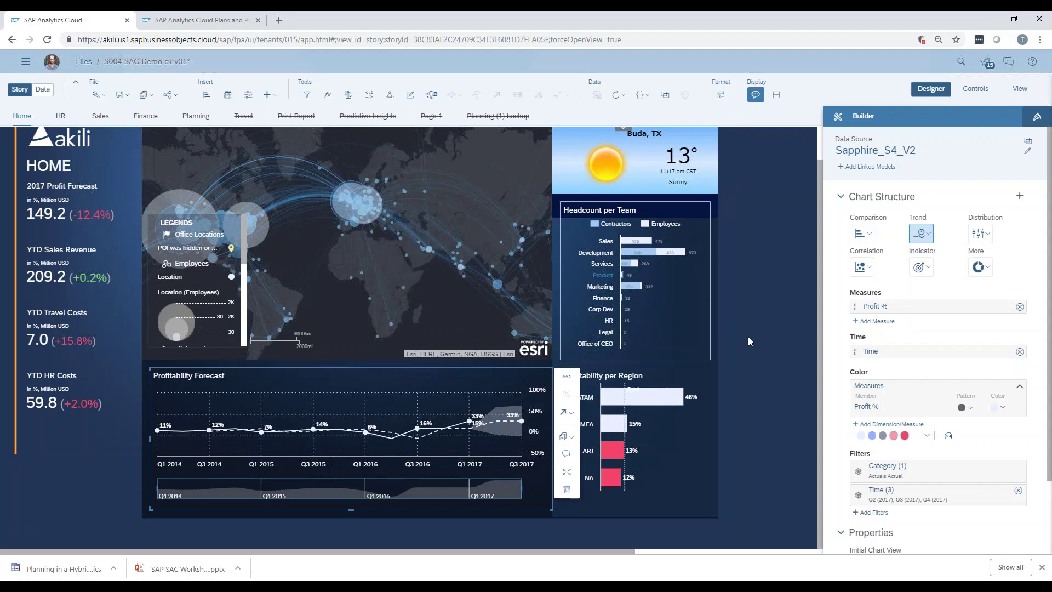
Look through the story's HR, Sales and Finance pages and return to the HR page.
scroll(206, 477, "up", 1)
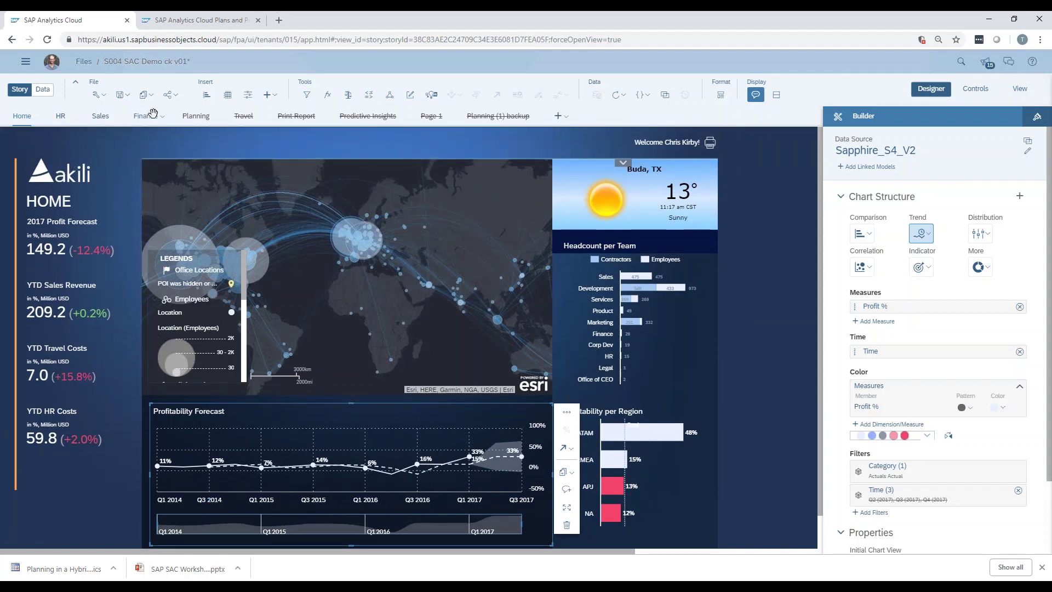
left_click(62, 116)
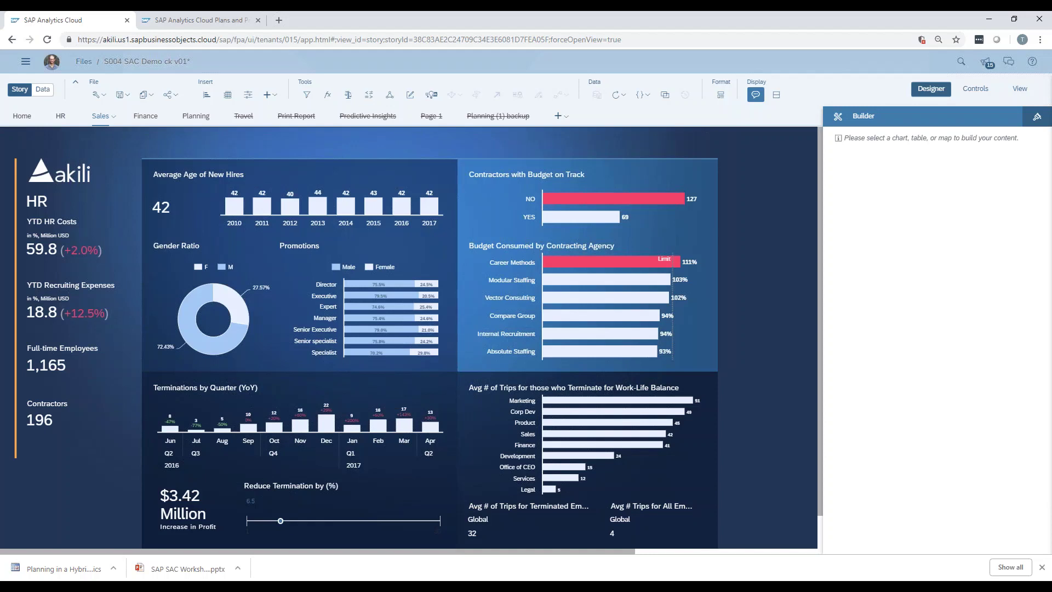
left_click(101, 116)
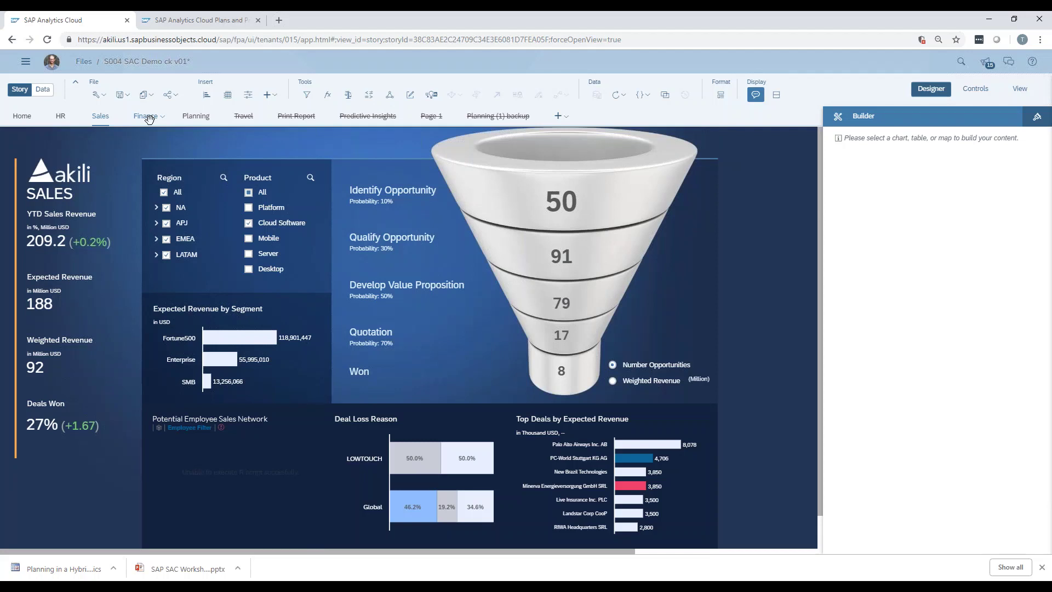
left_click(147, 117)
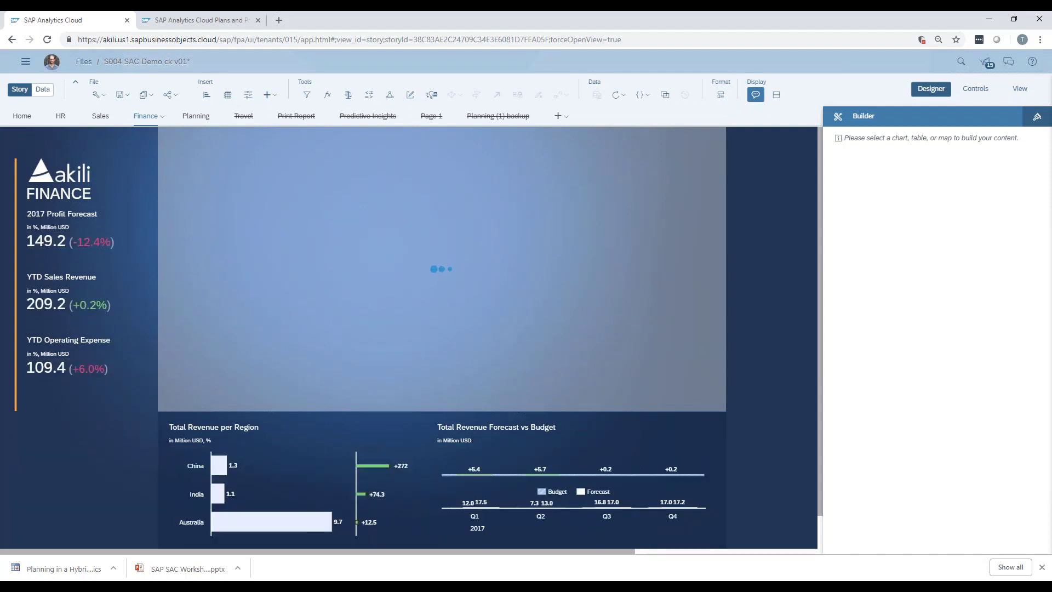
left_click(65, 115)
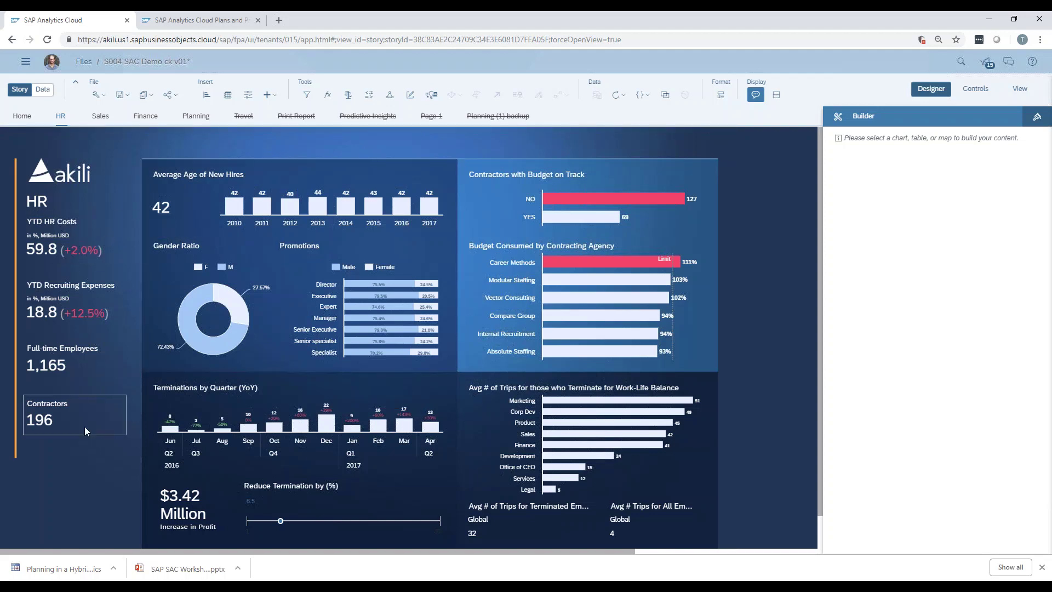
Examine the Smart Insights for the NO bar of the Contractors with Budget on Track chart and close them without adding a chart.
mouse_move(602, 333)
mouse_move(665, 207)
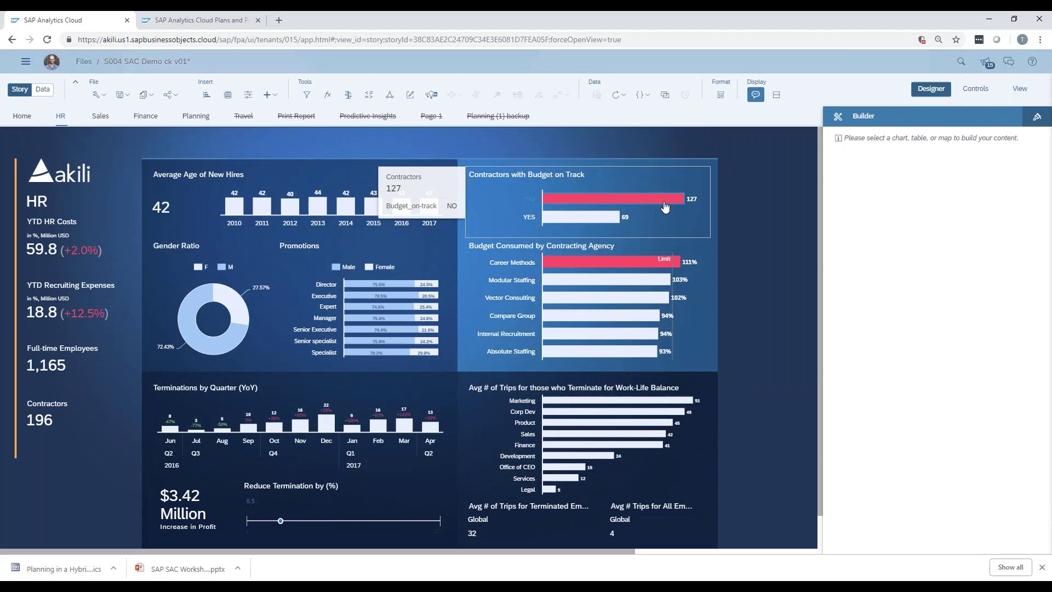
left_click(664, 206)
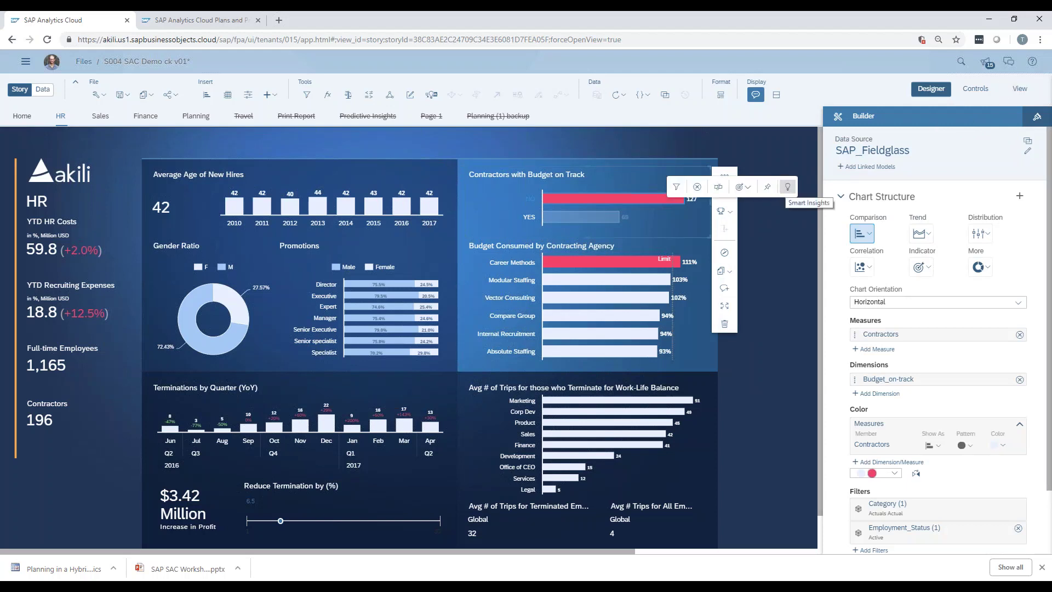
left_click(789, 189)
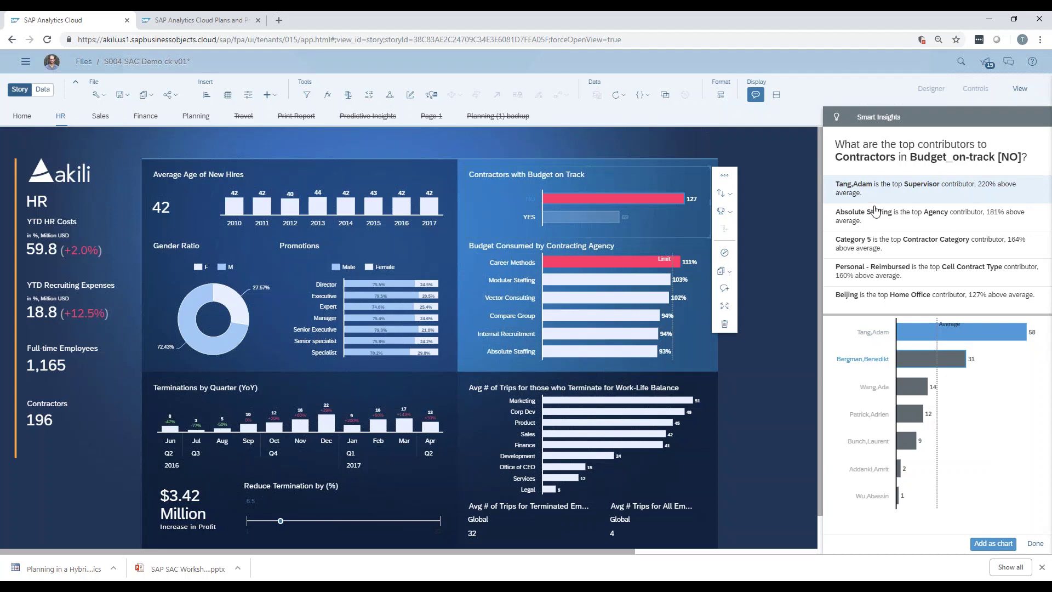
left_click(1024, 547)
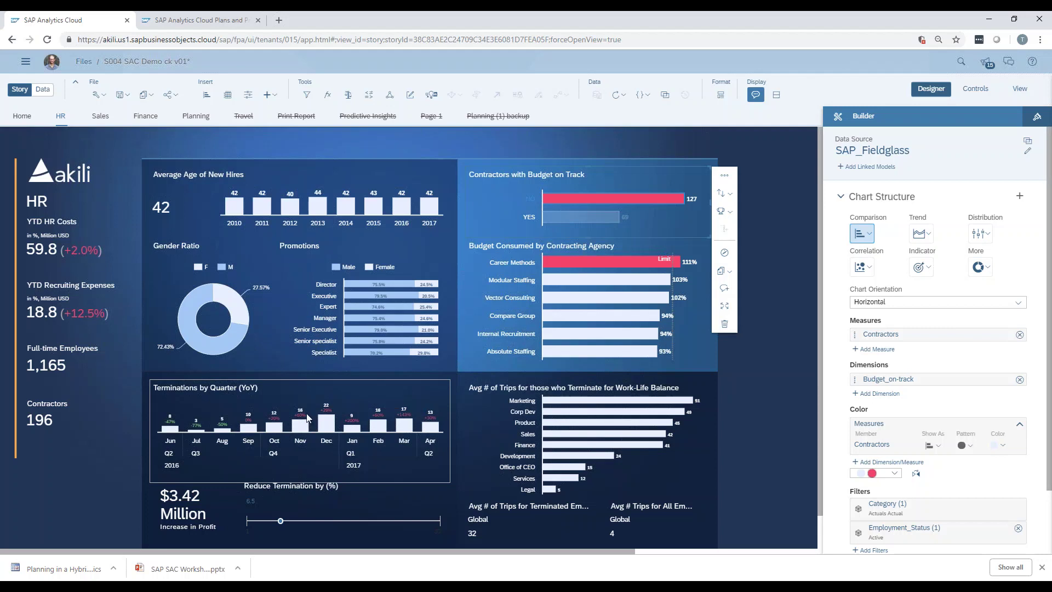
Switch the story to data exploration, choose the SAP_SuccessFactors model and show the Employees measure.
left_click(249, 426)
left_click(44, 89)
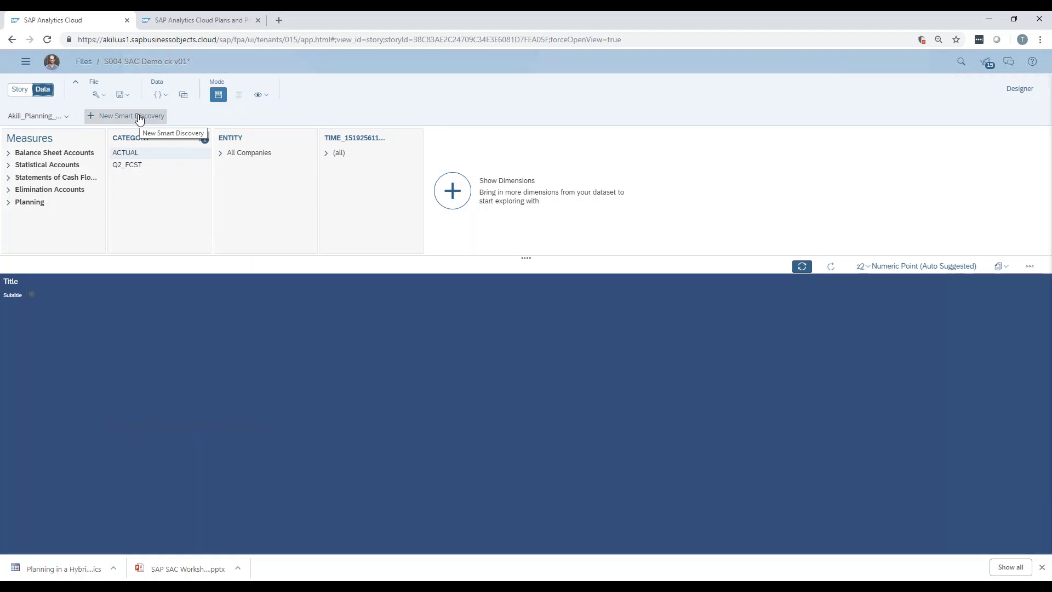
left_click(67, 118)
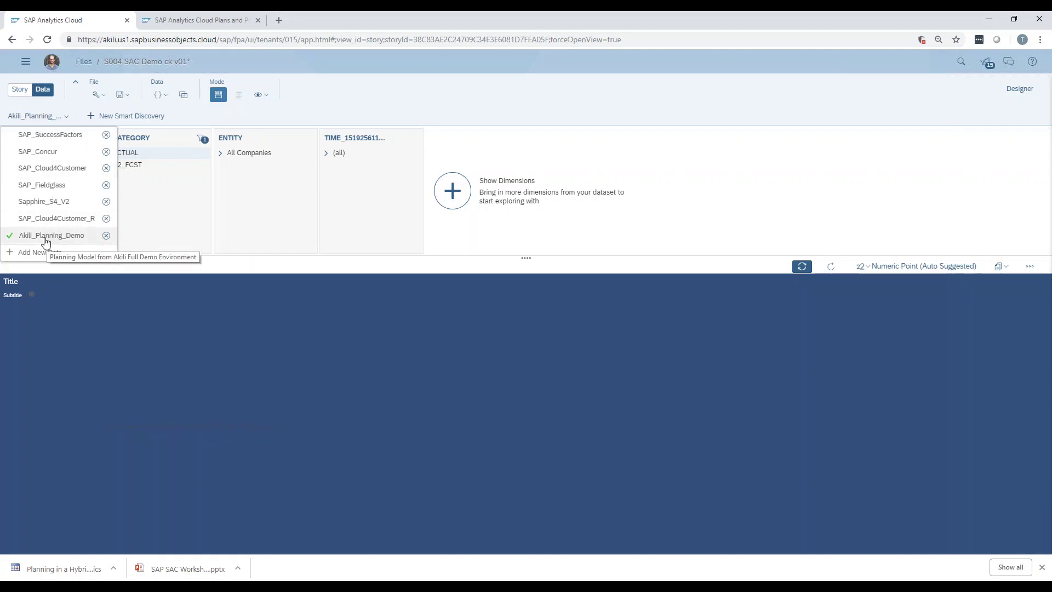
left_click(66, 137)
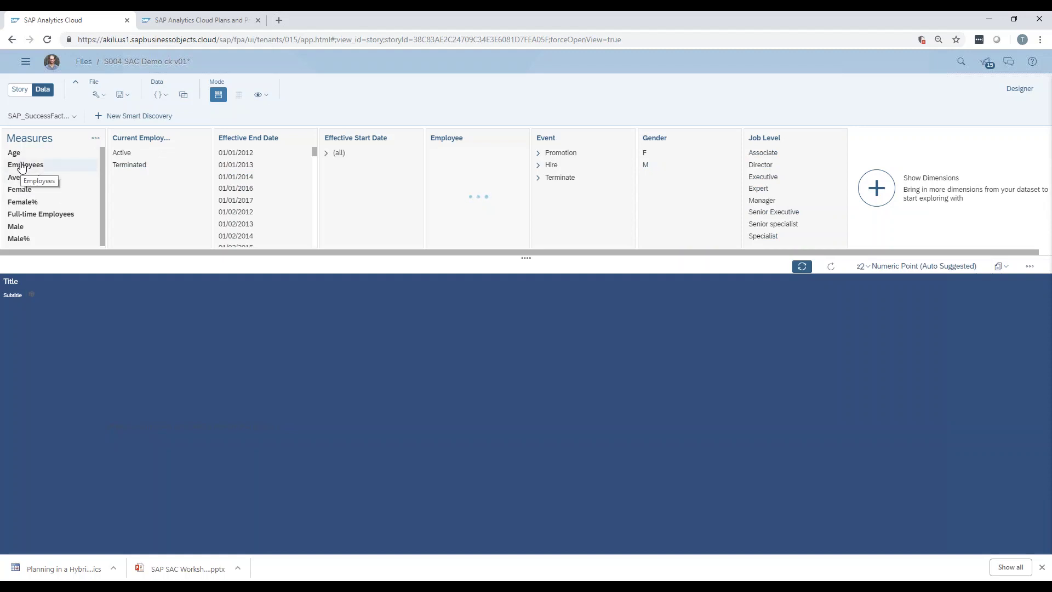
left_click(22, 166)
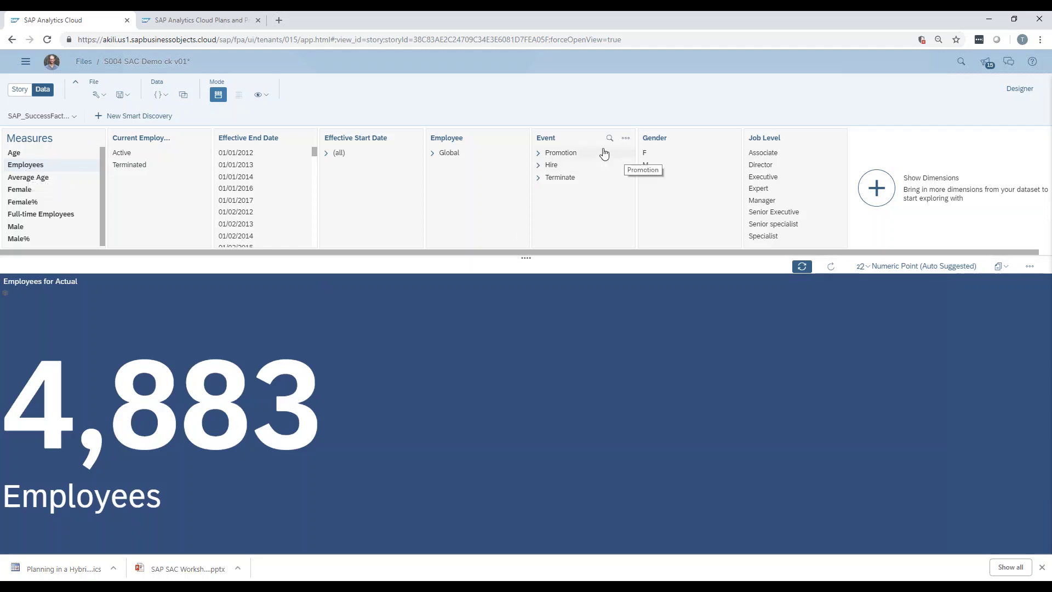
Break the Employees measure down by Event, drill into the Terminate bar and examine the termination reasons.
left_click(546, 140)
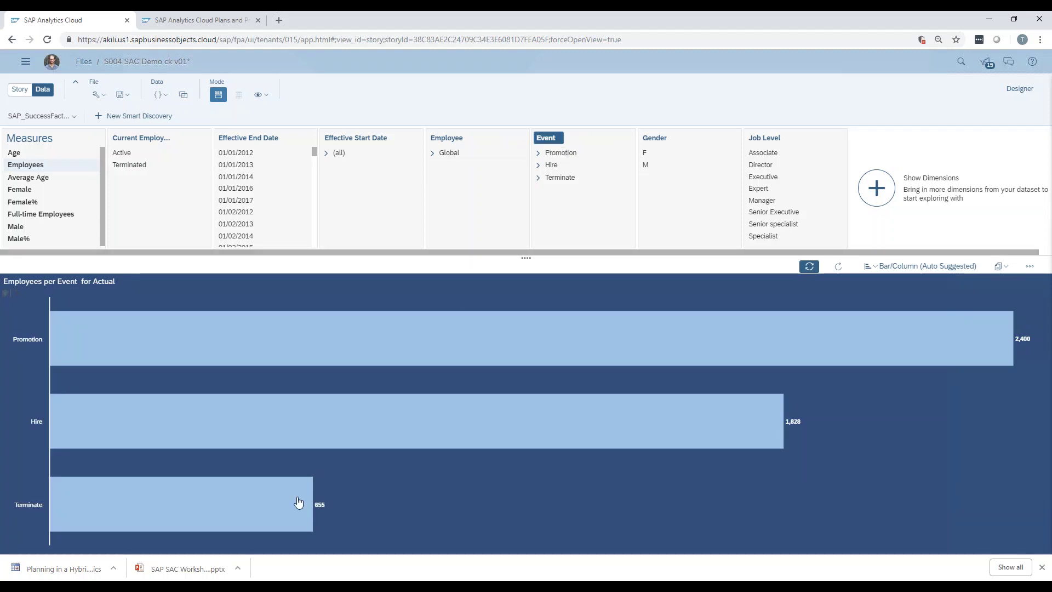
mouse_move(282, 501)
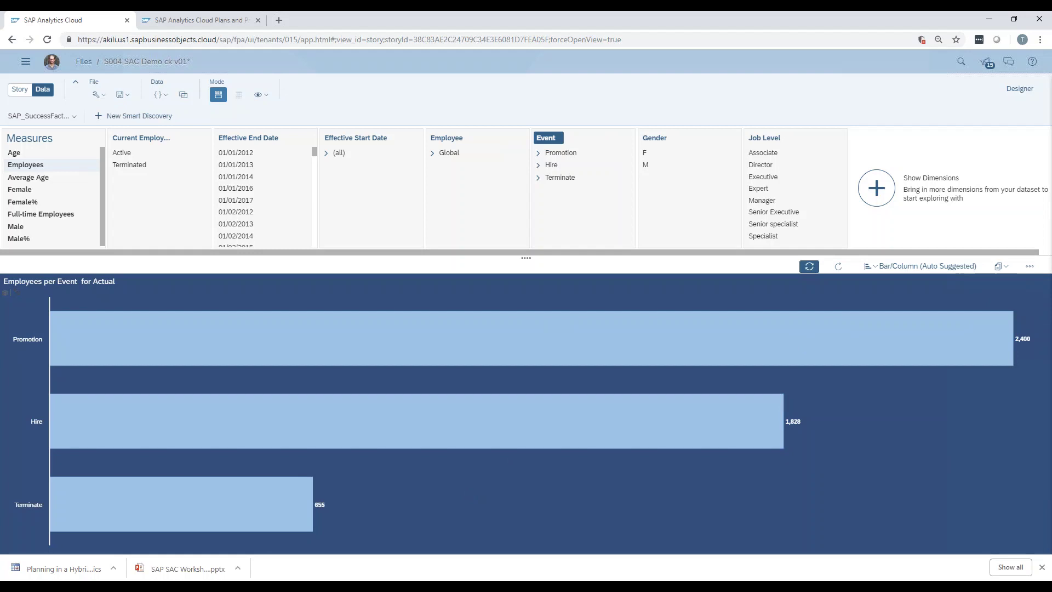
mouse_move(772, 229)
left_mouse_down()
mouse_move(820, 271)
mouse_move(1026, 263)
mouse_move(993, 238)
mouse_move(828, 247)
left_mouse_up()
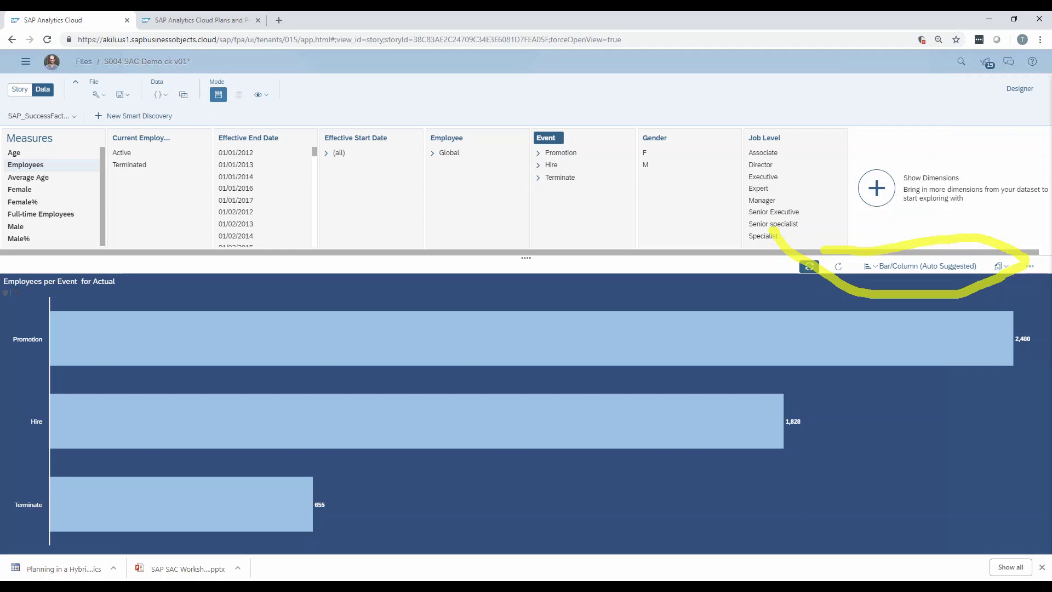
key("Escape")
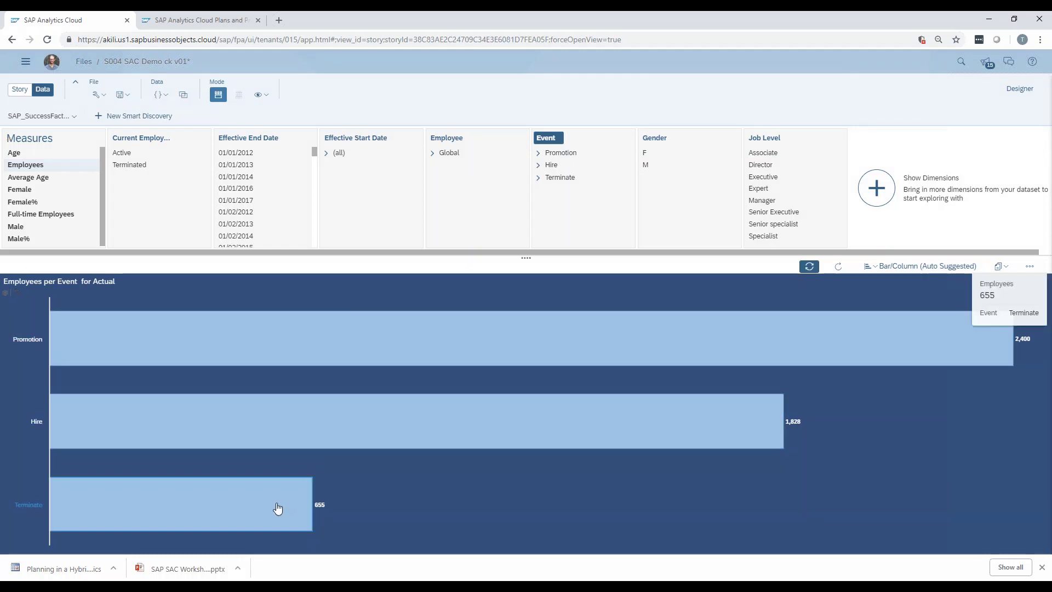
left_click(278, 509)
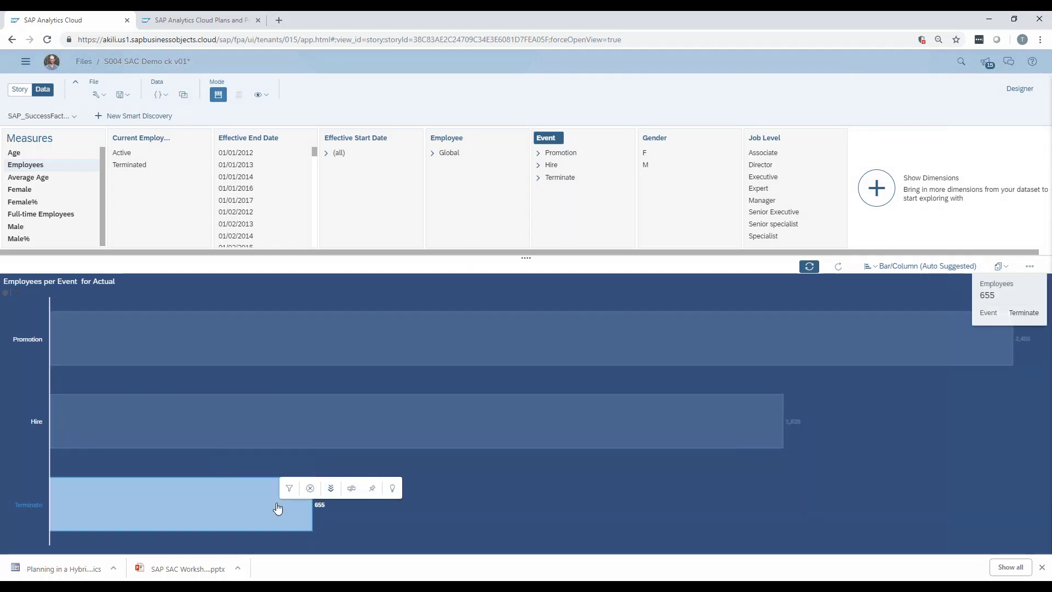
left_click(335, 493)
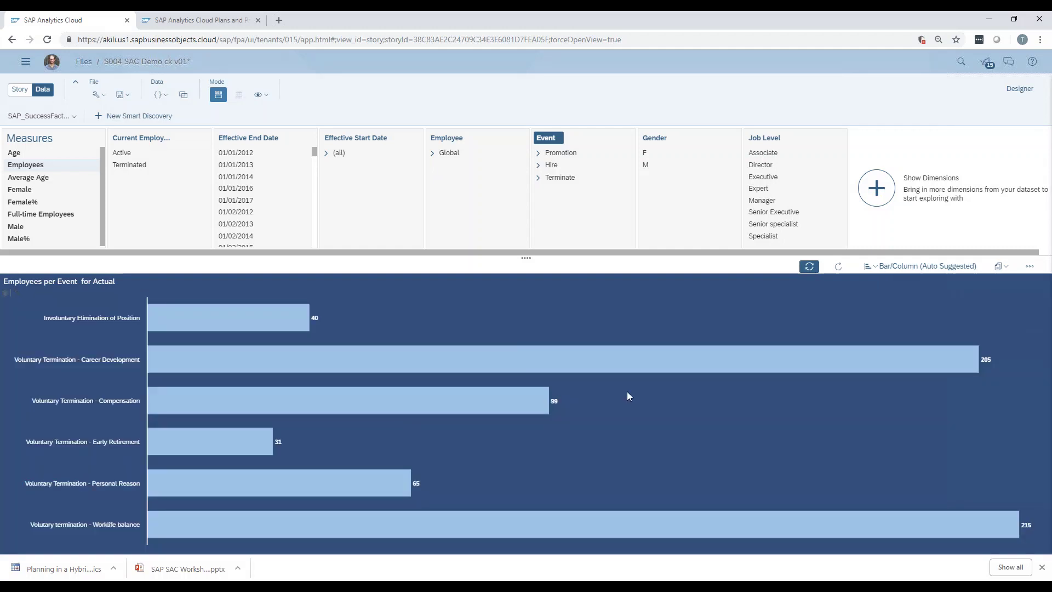
mouse_move(240, 364)
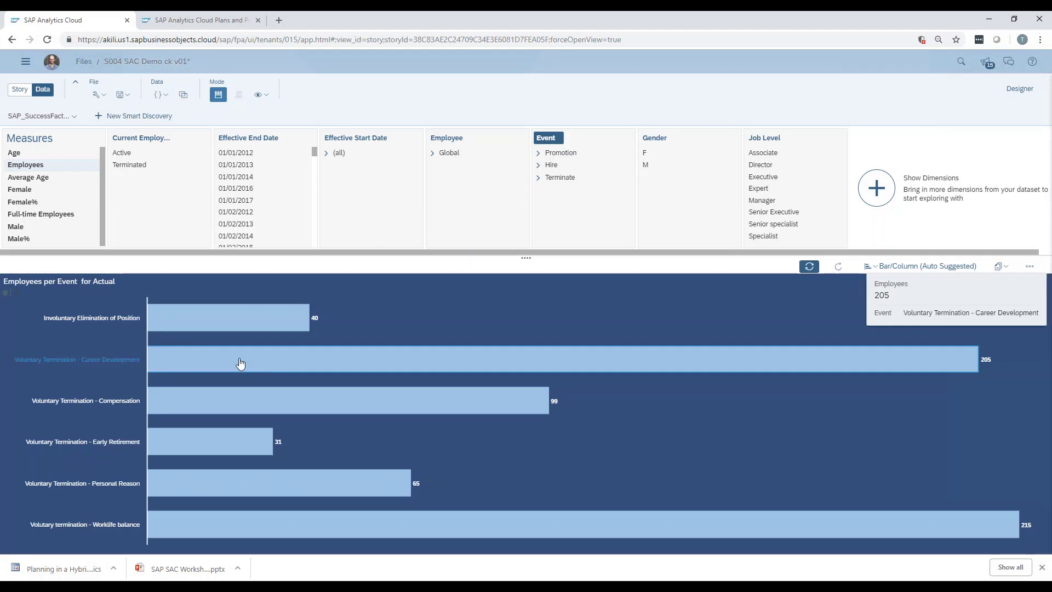
mouse_move(252, 527)
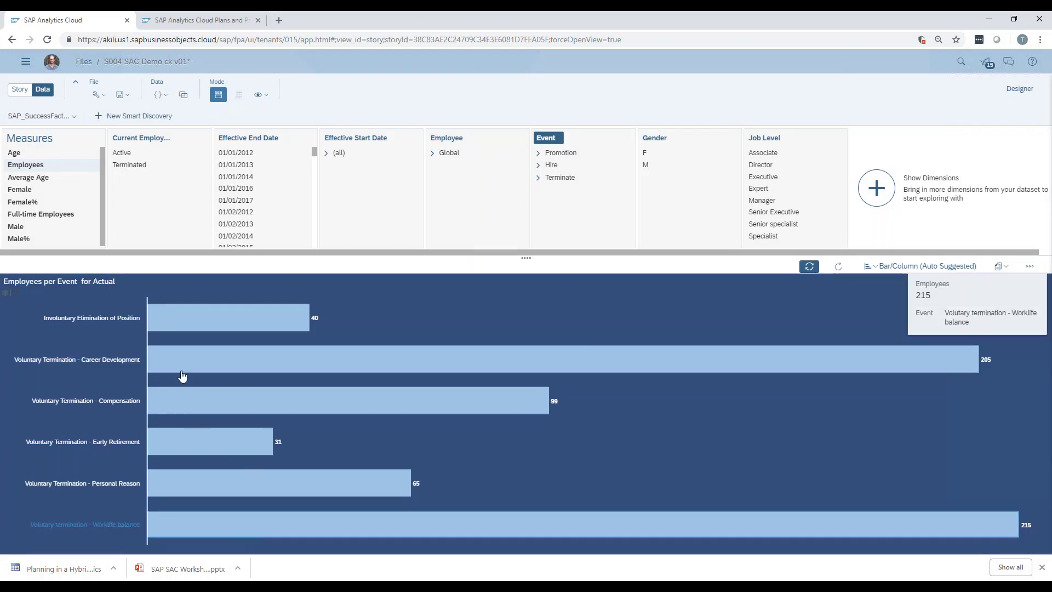
mouse_move(184, 361)
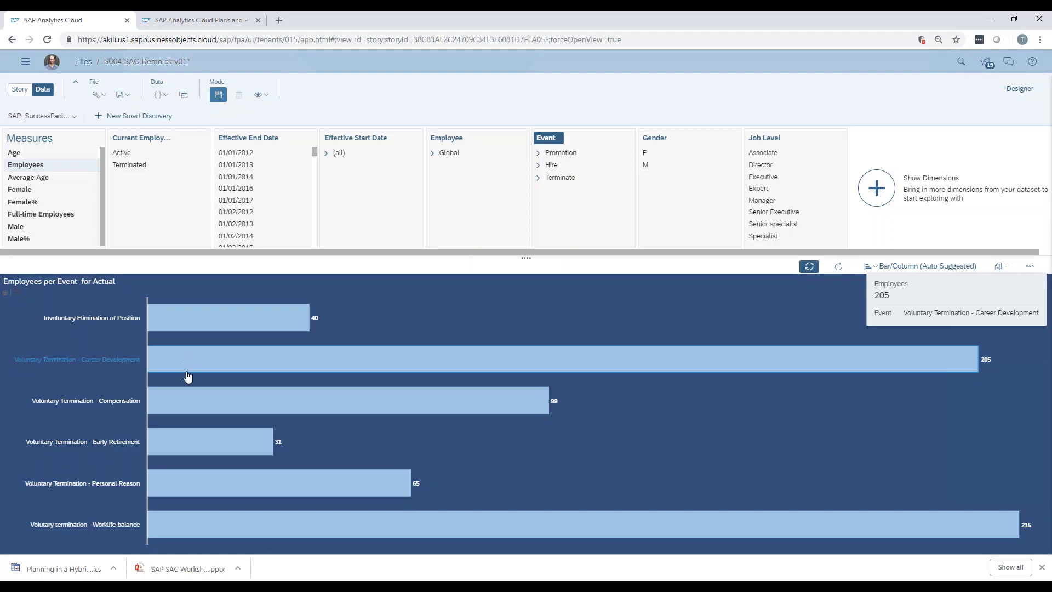
mouse_move(208, 527)
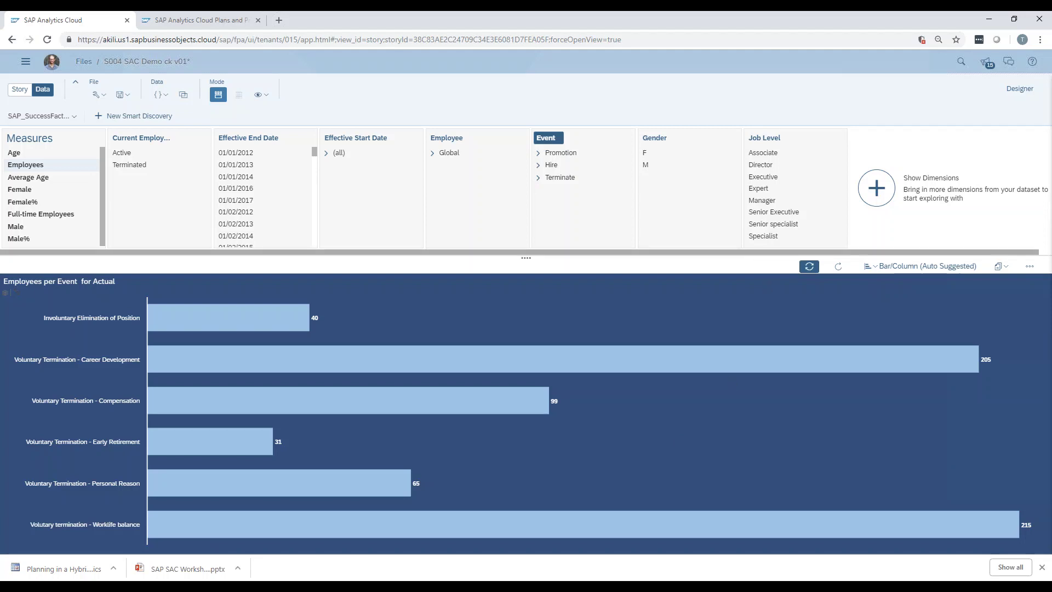
Add Job Level to the chart of termination reasons, change the chart type to Heat Map and examine the Senior specialist cells.
left_click(763, 139)
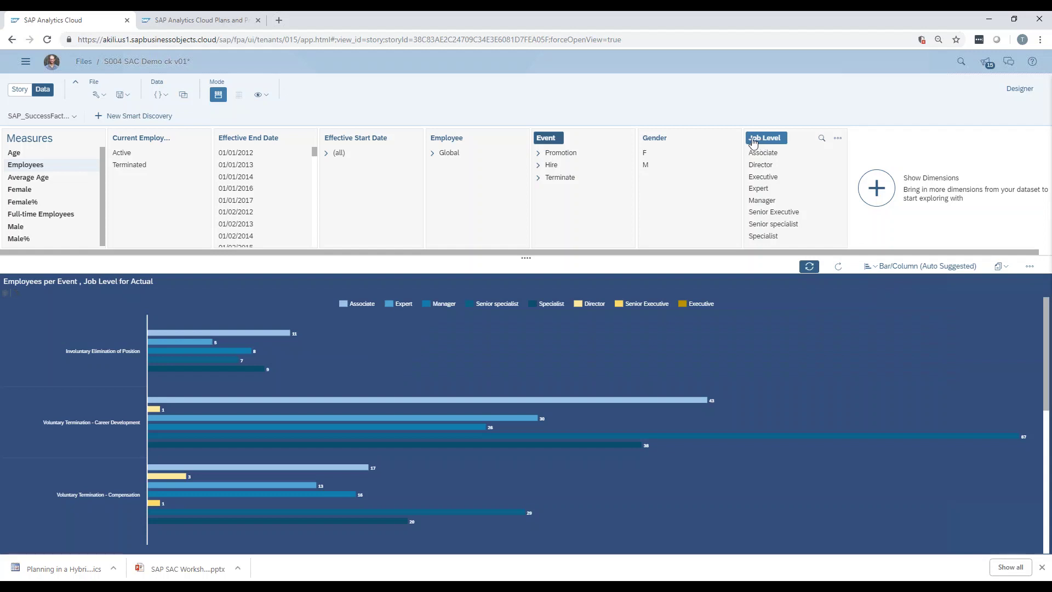
left_click(935, 269)
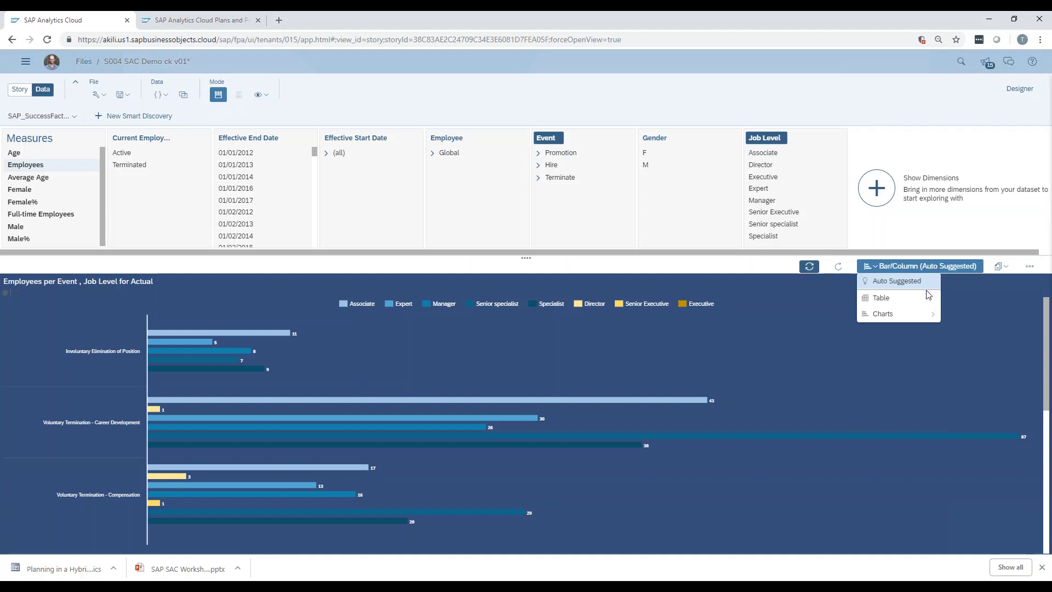
mouse_move(918, 315)
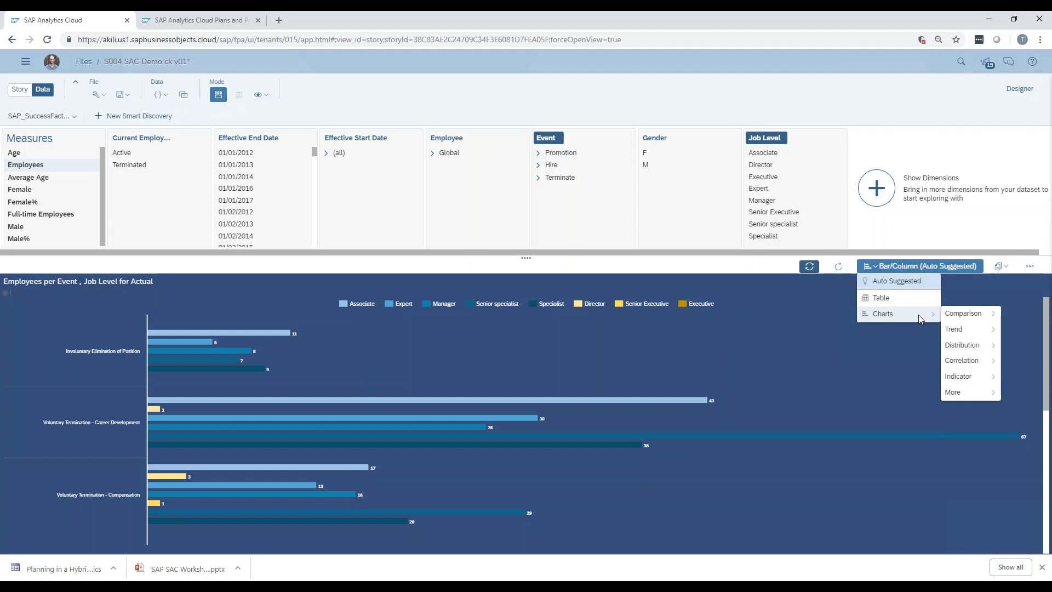
mouse_move(963, 314)
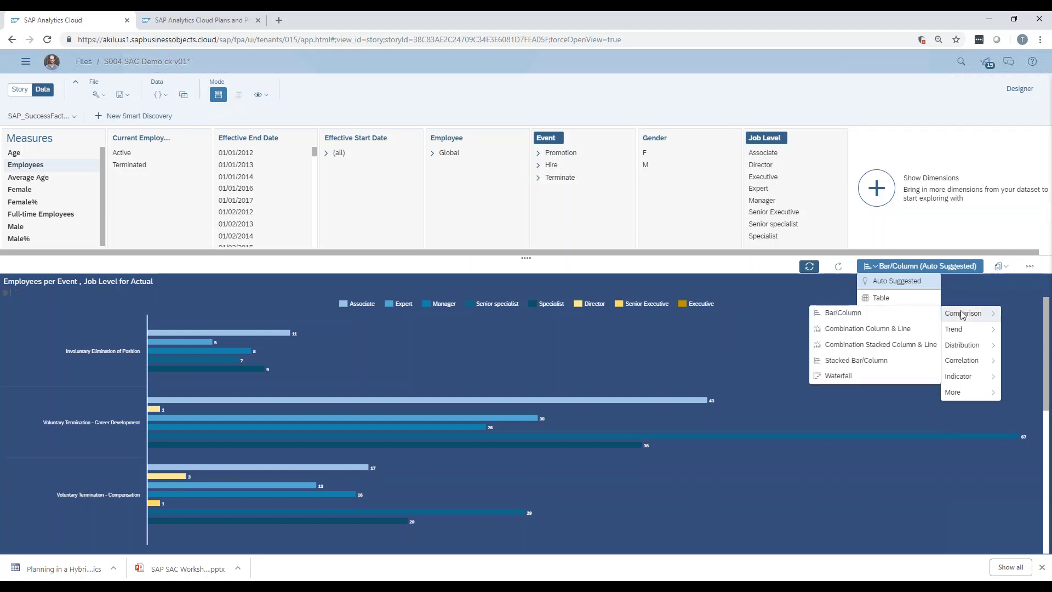
mouse_move(960, 351)
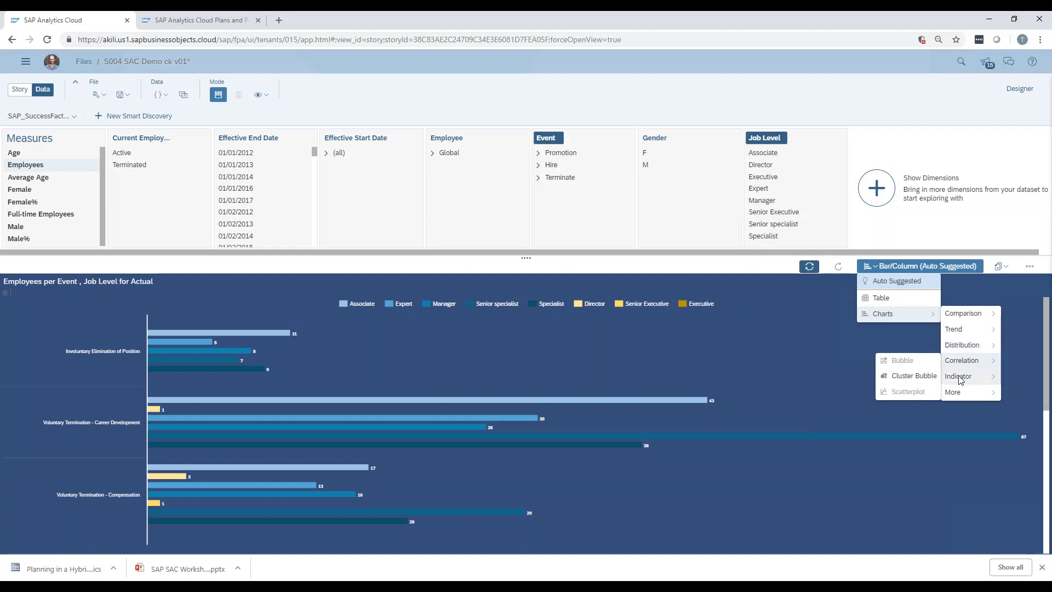
mouse_move(960, 380)
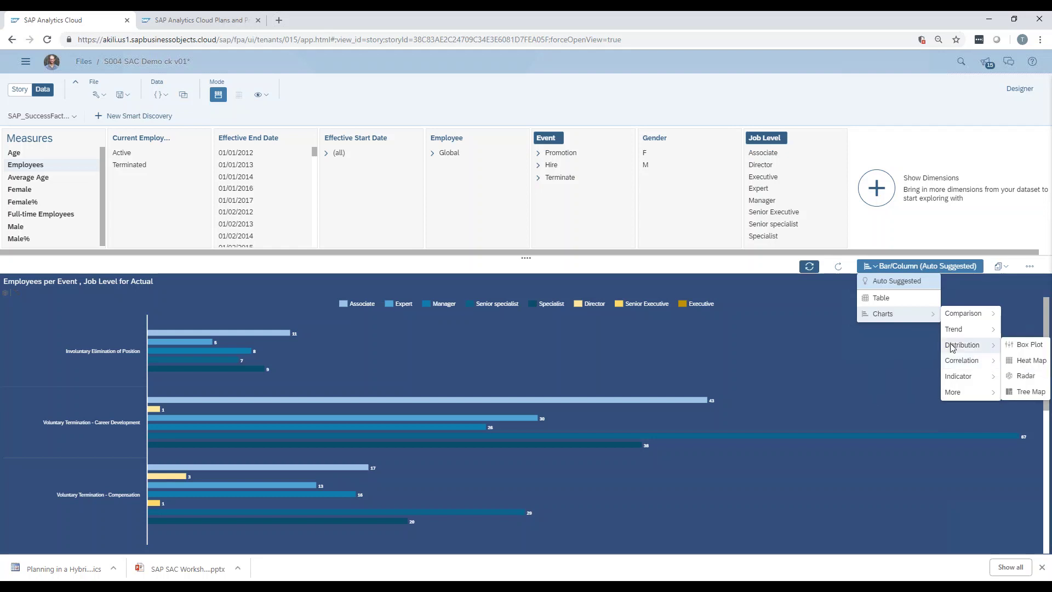
left_click(1022, 362)
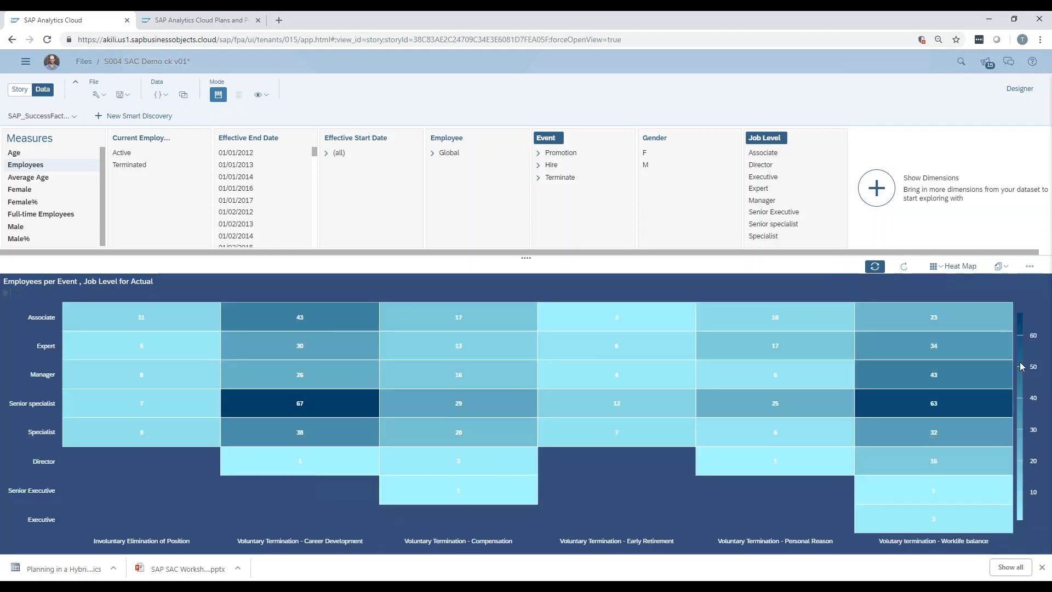
mouse_move(311, 403)
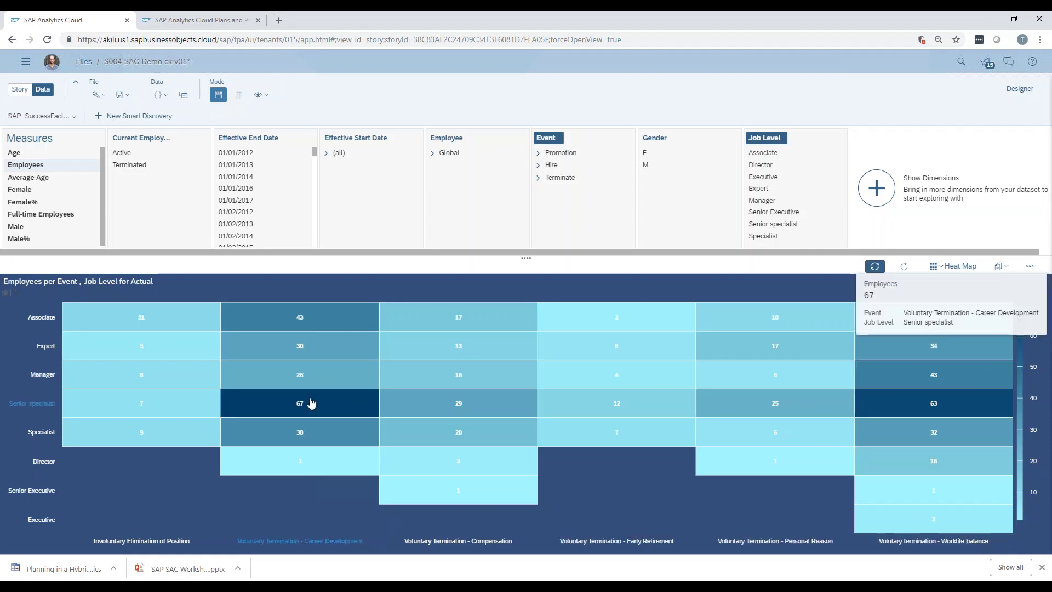
mouse_move(897, 404)
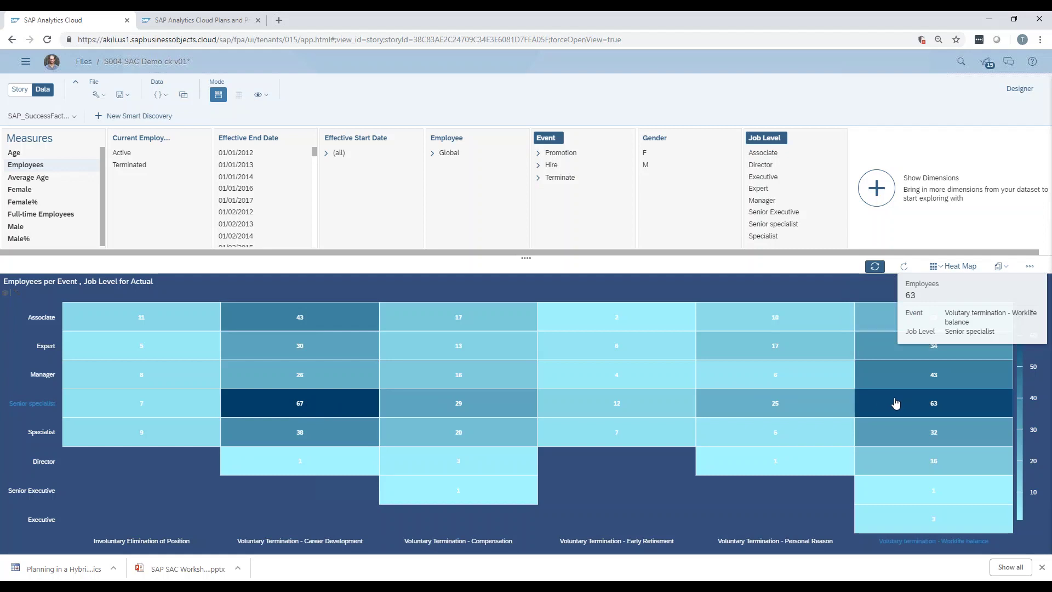
Show the OfficeLocation dimension in the explorer and select the heat map cell for Senior specialist under Voluntary Termination - Career Development.
left_click(877, 192)
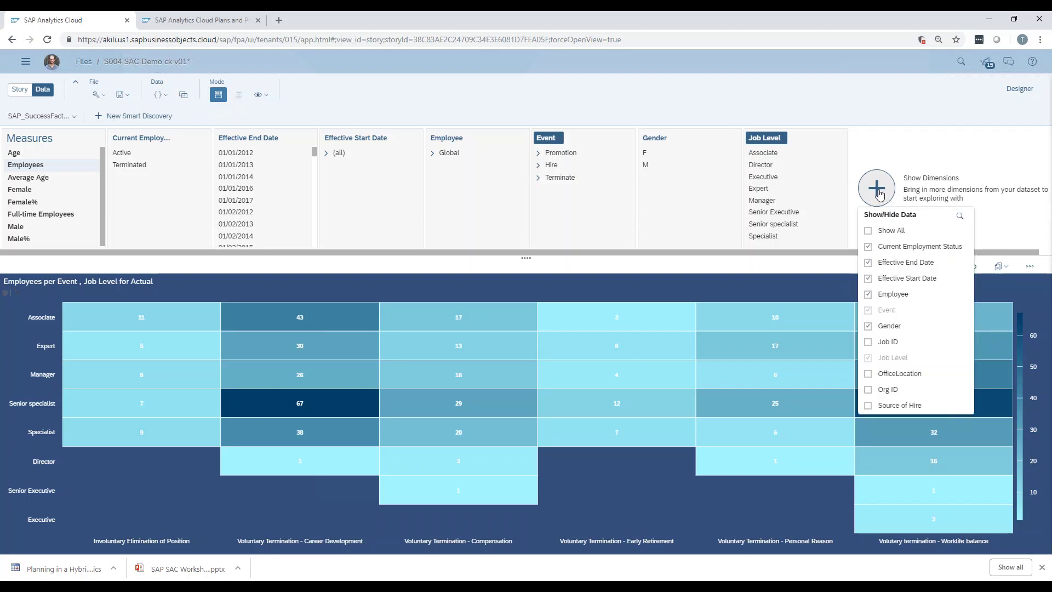
left_click(868, 375)
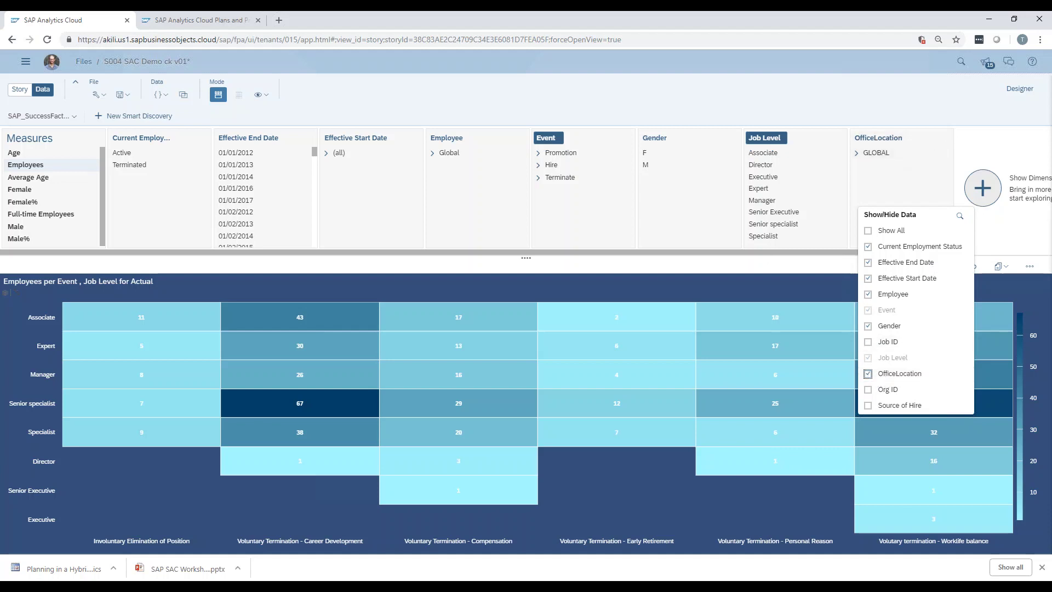
mouse_move(360, 416)
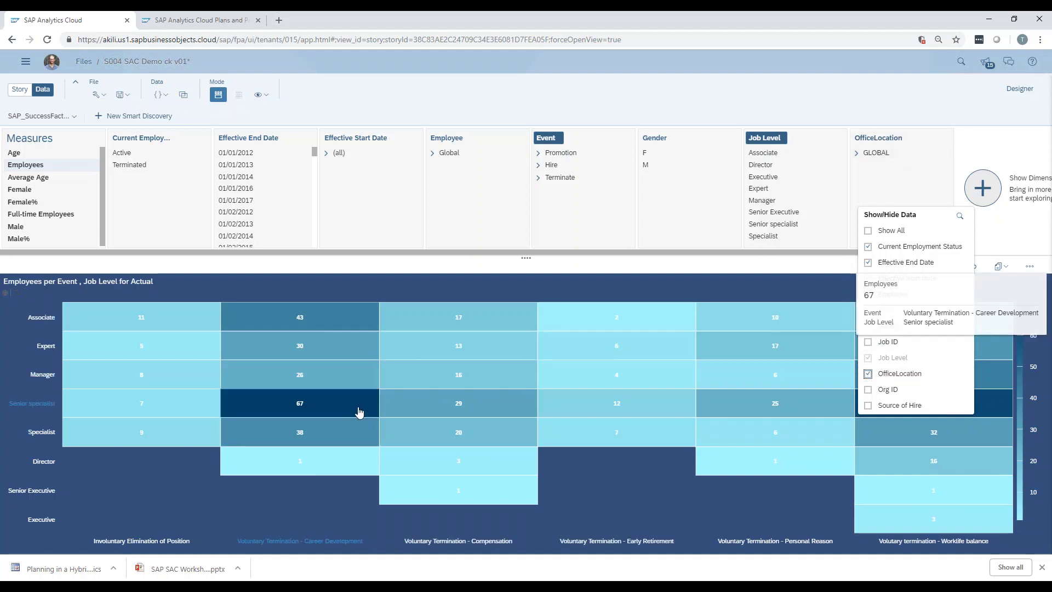
left_click(359, 412)
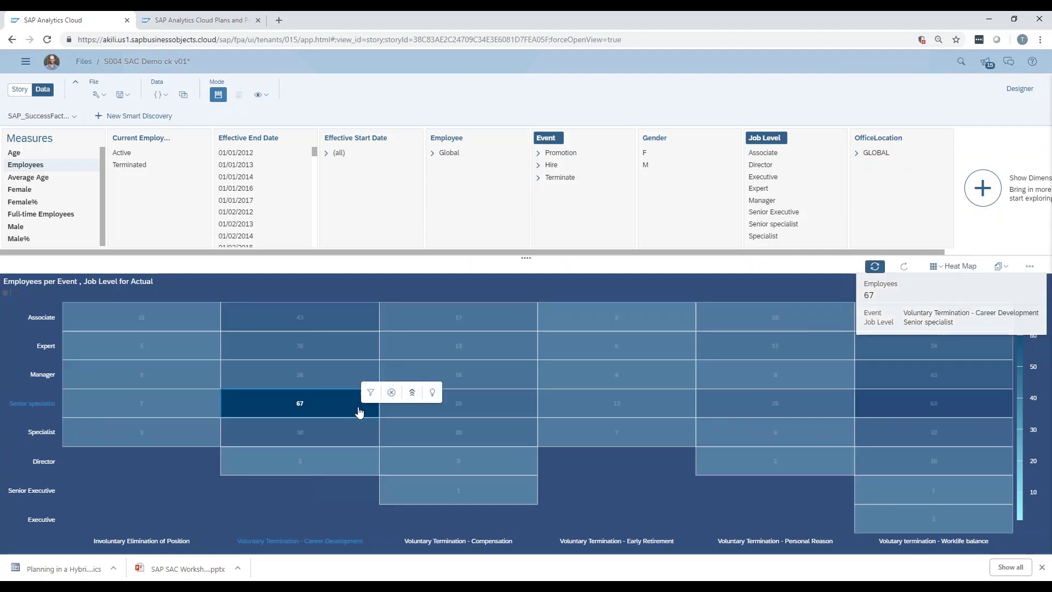
Leave the data exploration and return to the story's HR page.
left_click(20, 90)
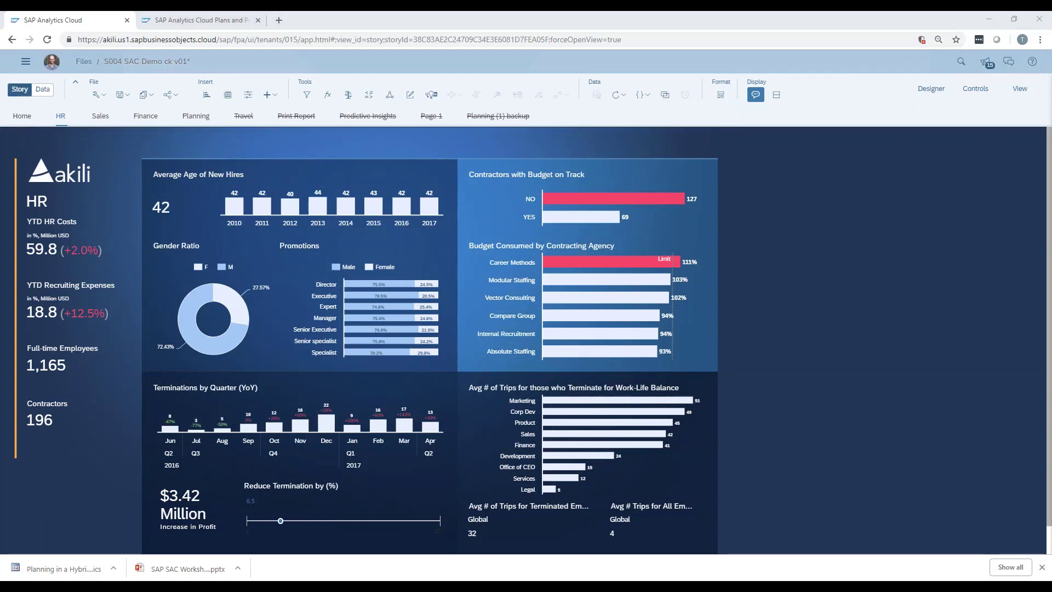
mouse_move(105, 461)
left_mouse_down()
mouse_move(471, 489)
mouse_move(466, 538)
left_mouse_up()
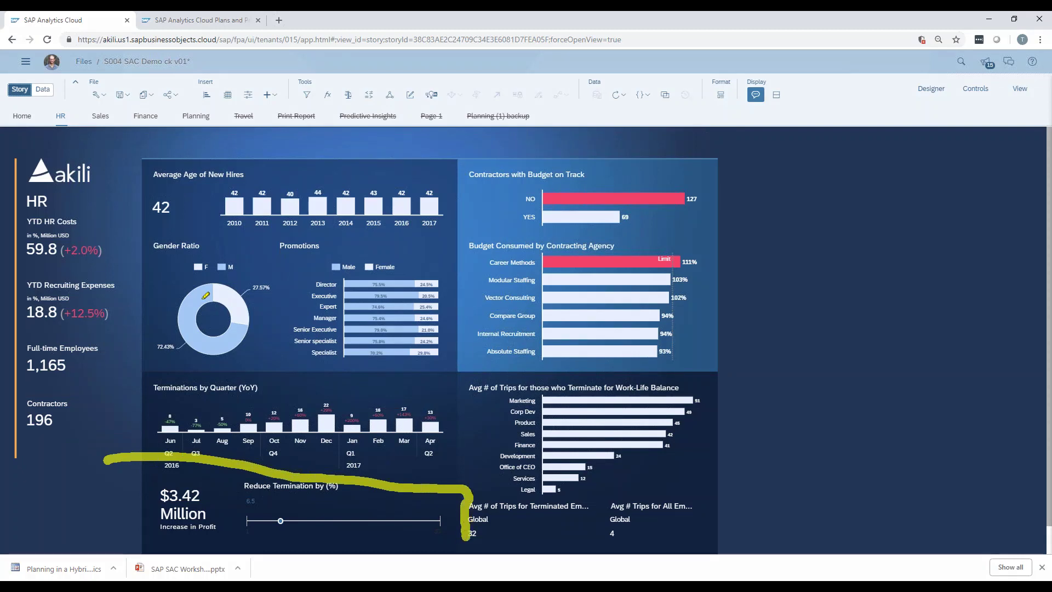
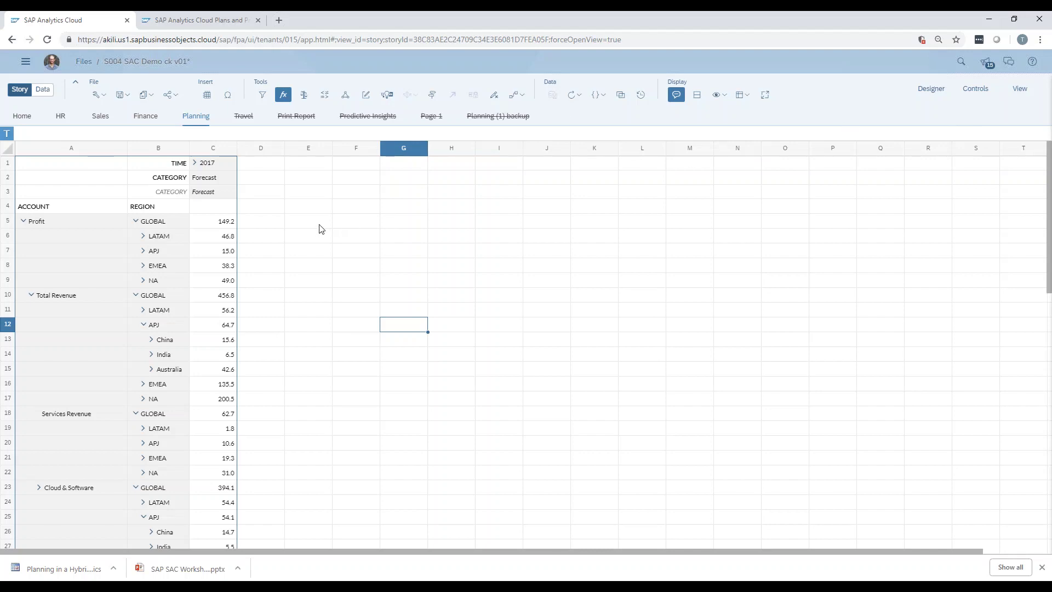
On the Planning page, enter the formula =C5 in cell E5 to reference the GLOBAL 2017 profit forecast.
left_click(321, 229)
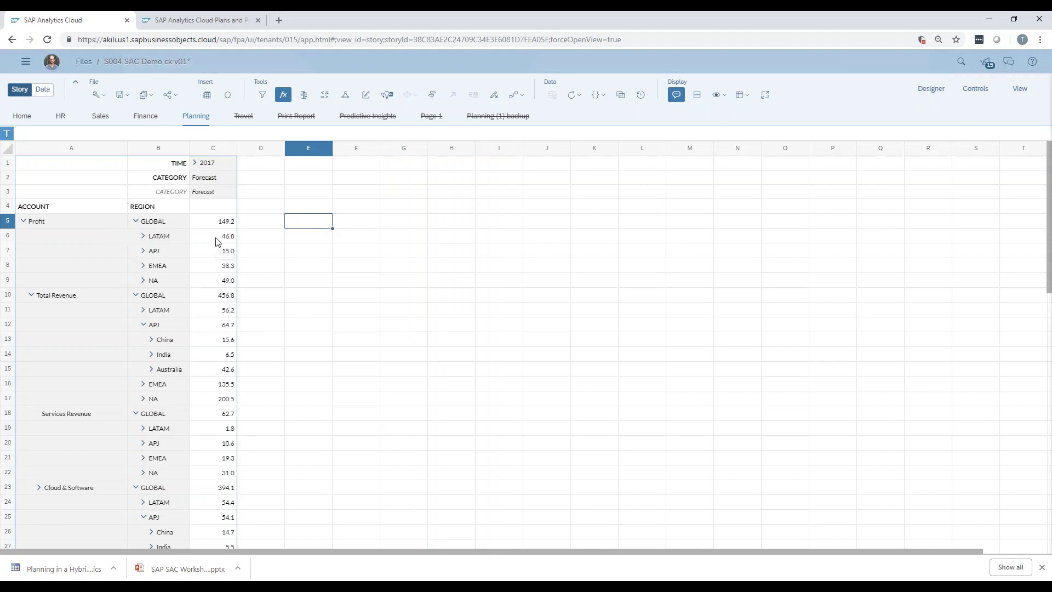
type("=")
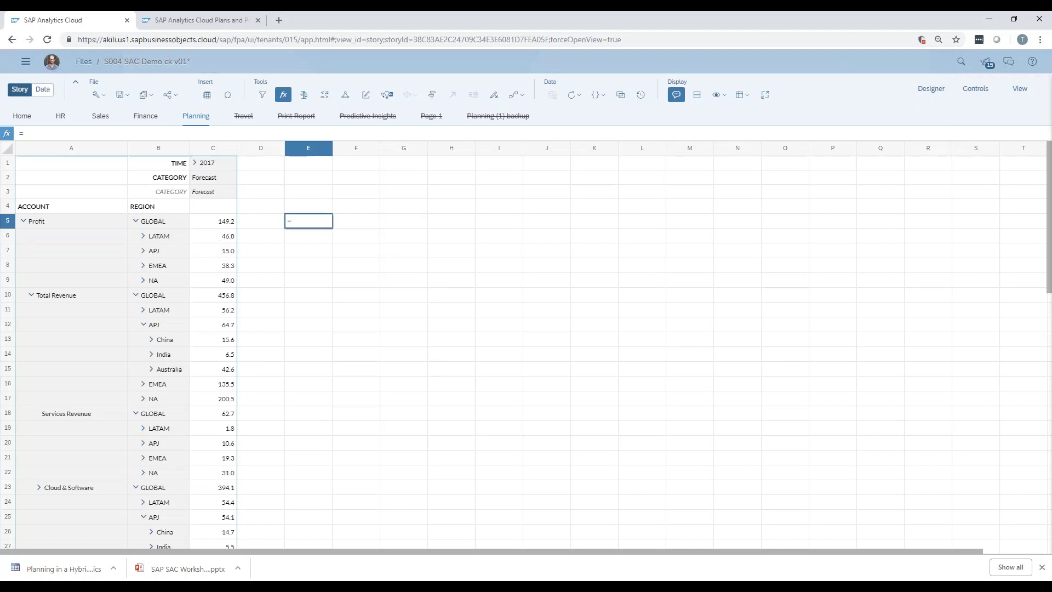
left_click(219, 225)
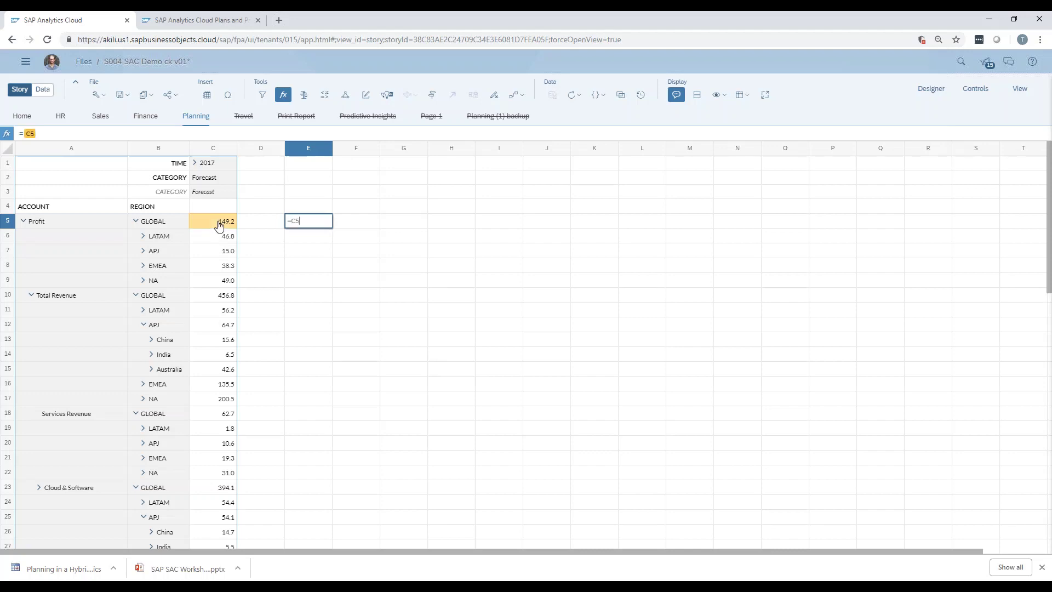
key("Return")
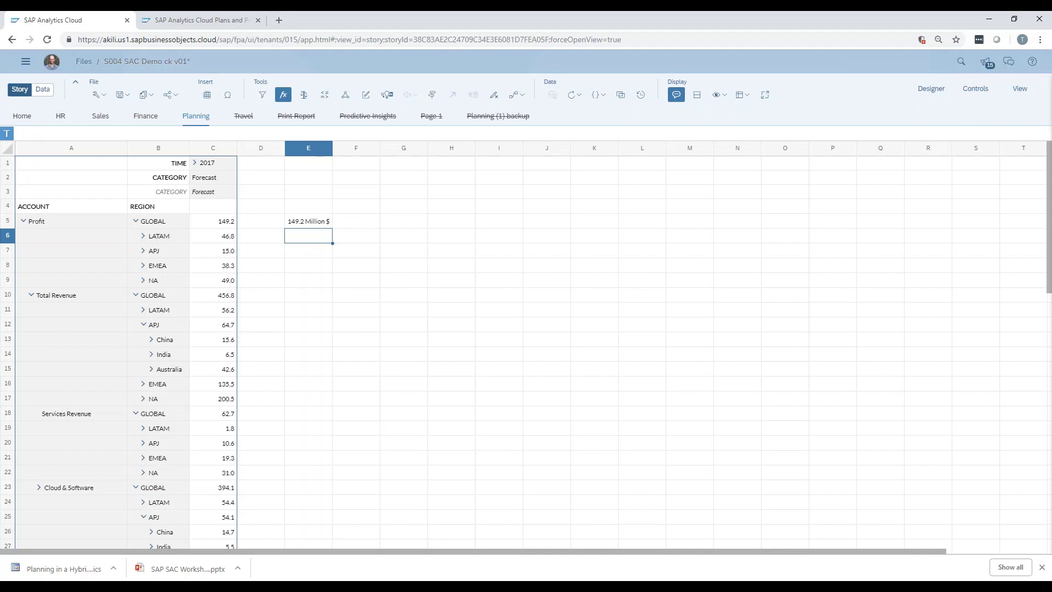
type("=")
left_click(294, 222)
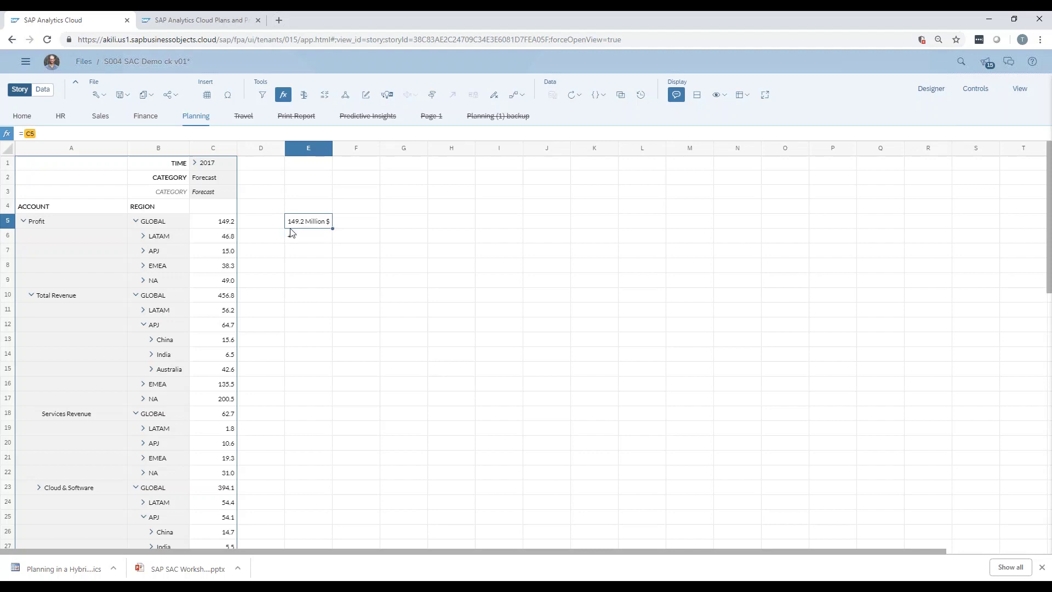
left_click(311, 239)
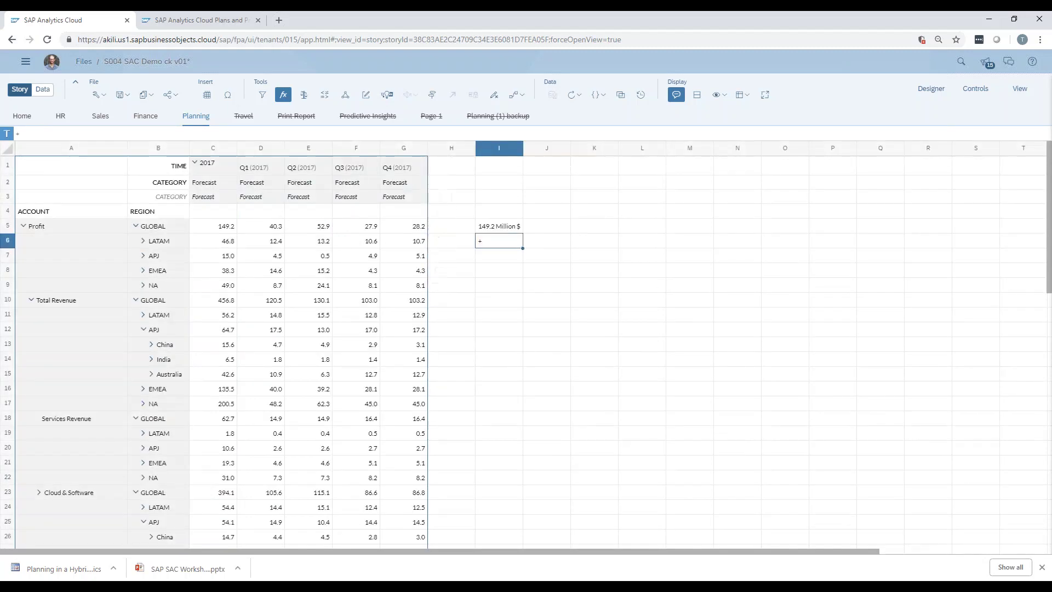
Increase the APJ profit forecast for Q3 2017 by 15%.
left_click(363, 260)
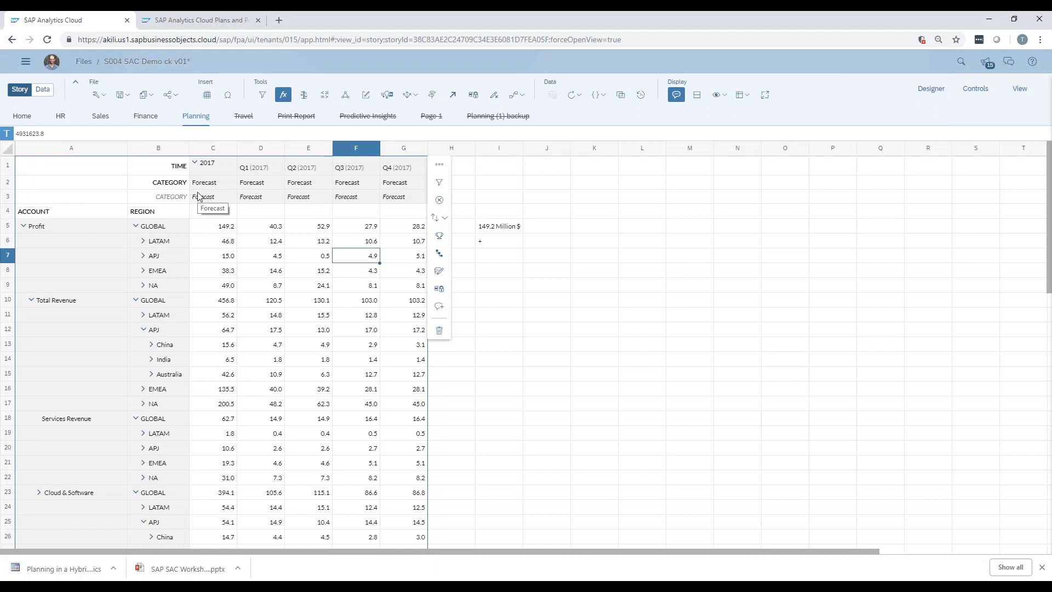
type("+")
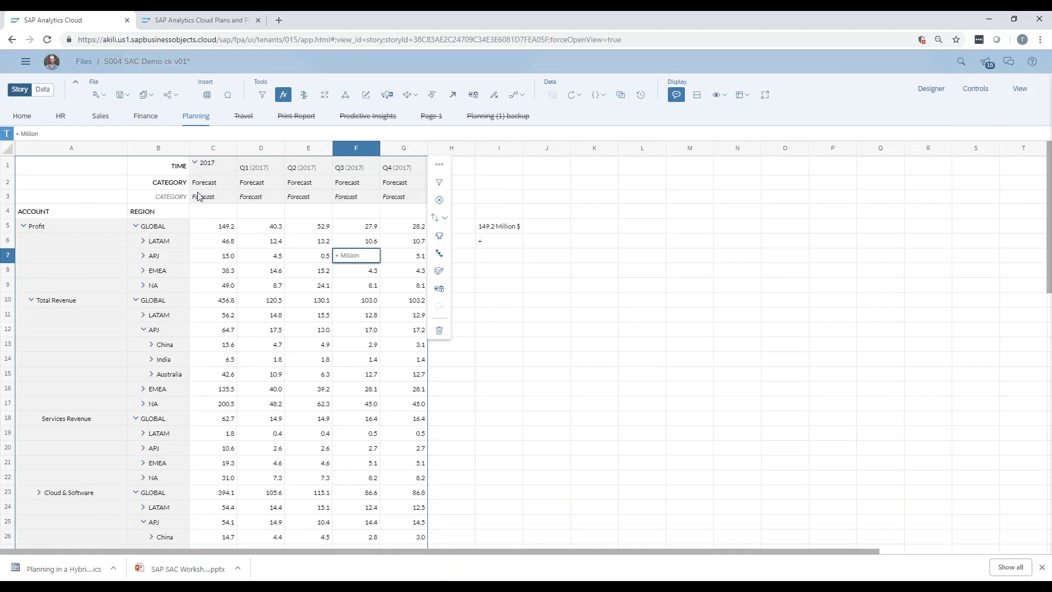
type("15%")
key("Return")
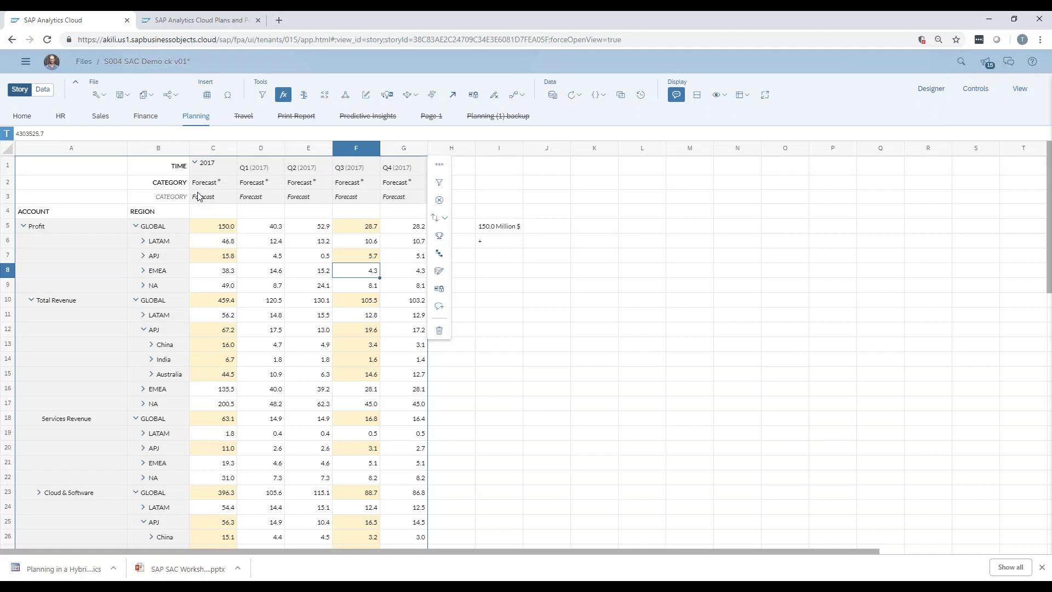
Increase the EMEA profit forecast for Q3 2017 by 10 million and copy the Q1 EMEA profit value across Q2 to Q4.
type("+10 Million")
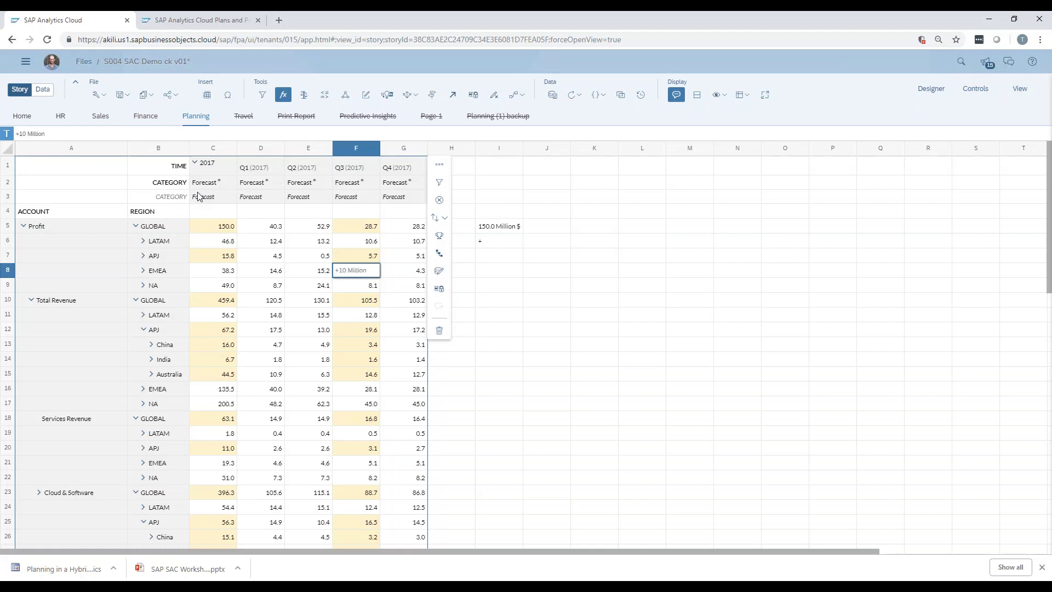
key("Return")
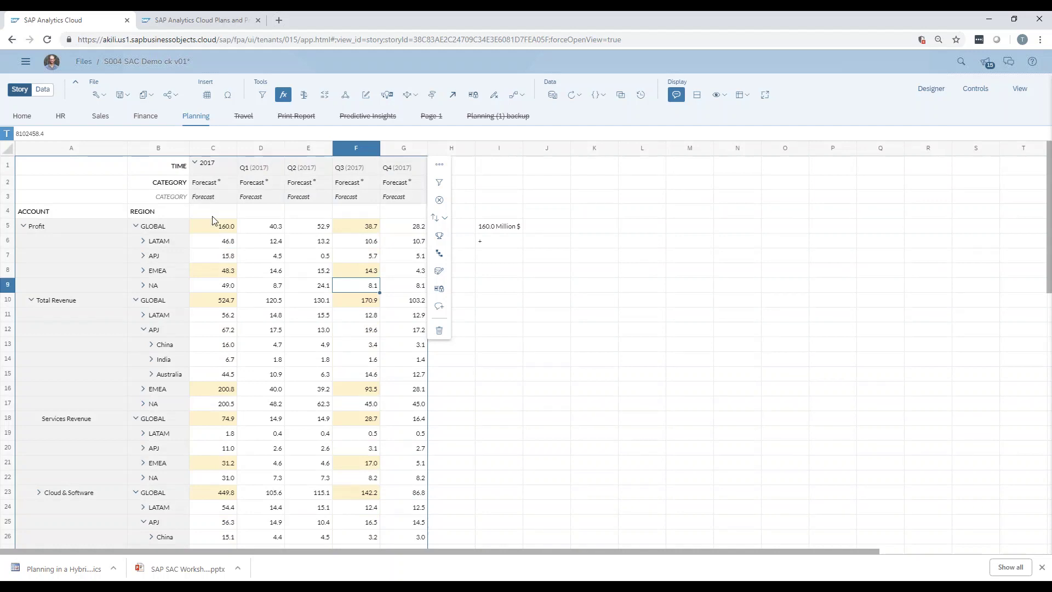
left_click(264, 269)
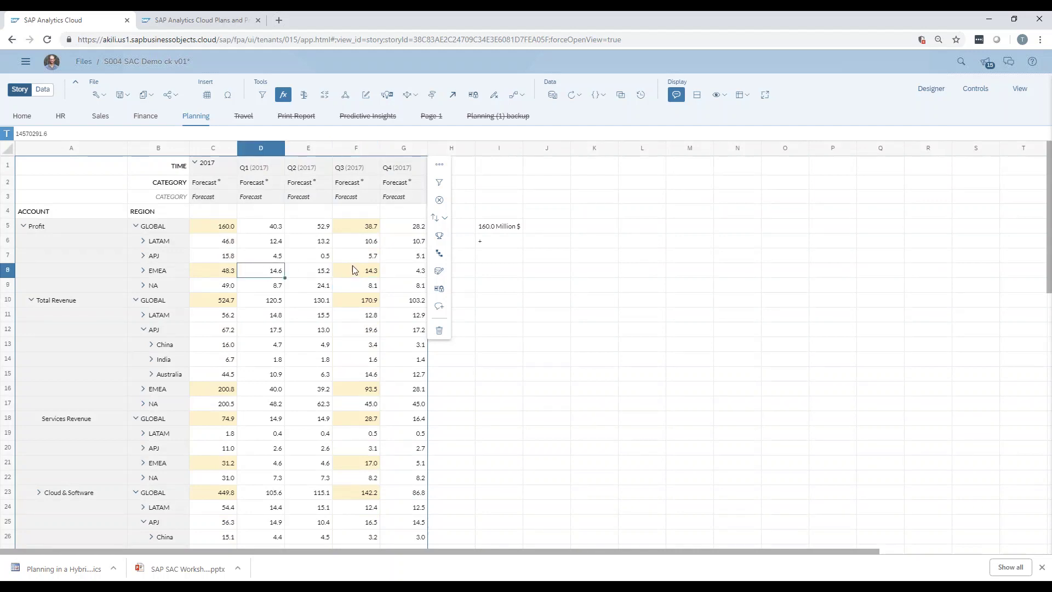
left_click(353, 266)
left_click(277, 277)
left_click_drag(284, 277, 397, 269)
key("ctrl+v")
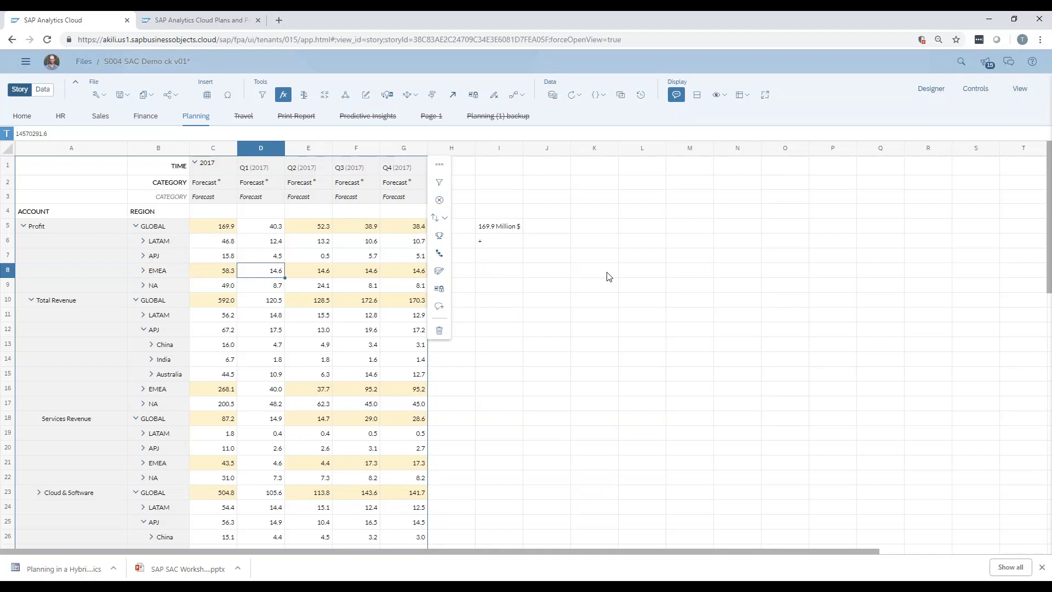
left_click(590, 258)
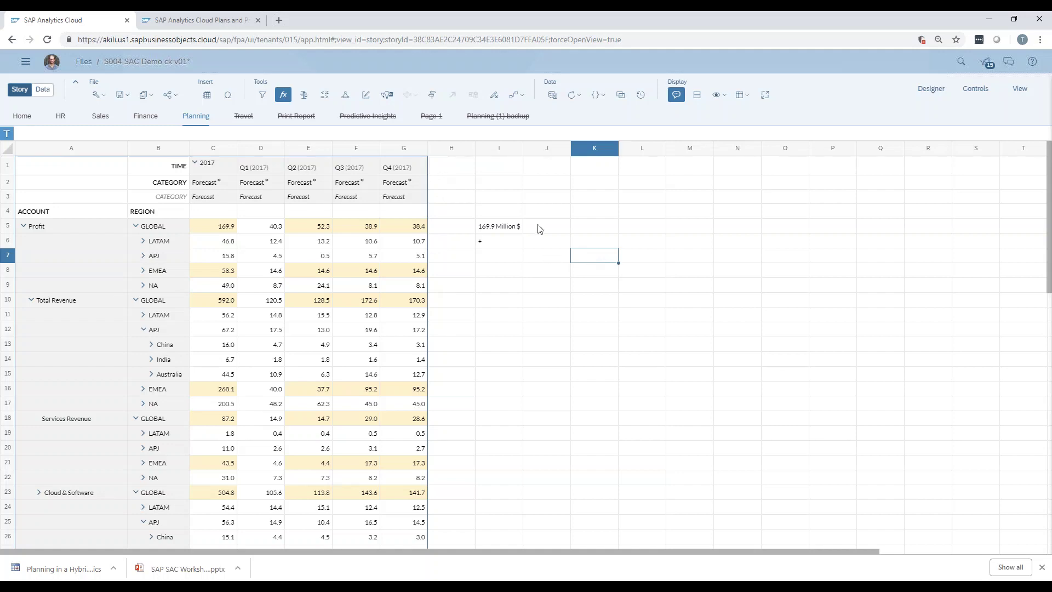
Copy all data of the public Forecast version to a private version named Akili Demo, keeping the Forecast category.
left_click(433, 96)
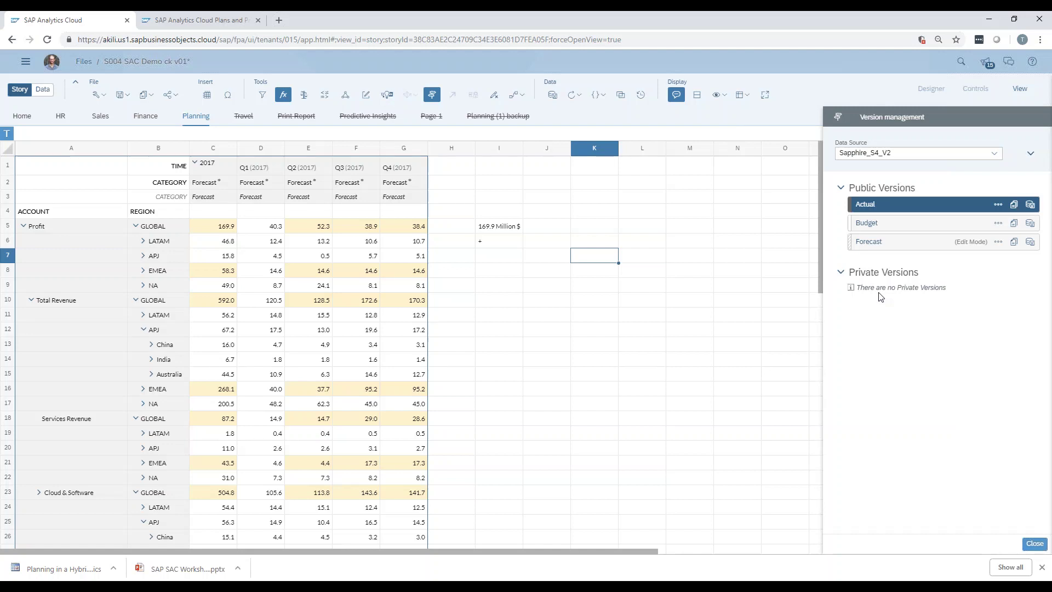
left_click(1015, 243)
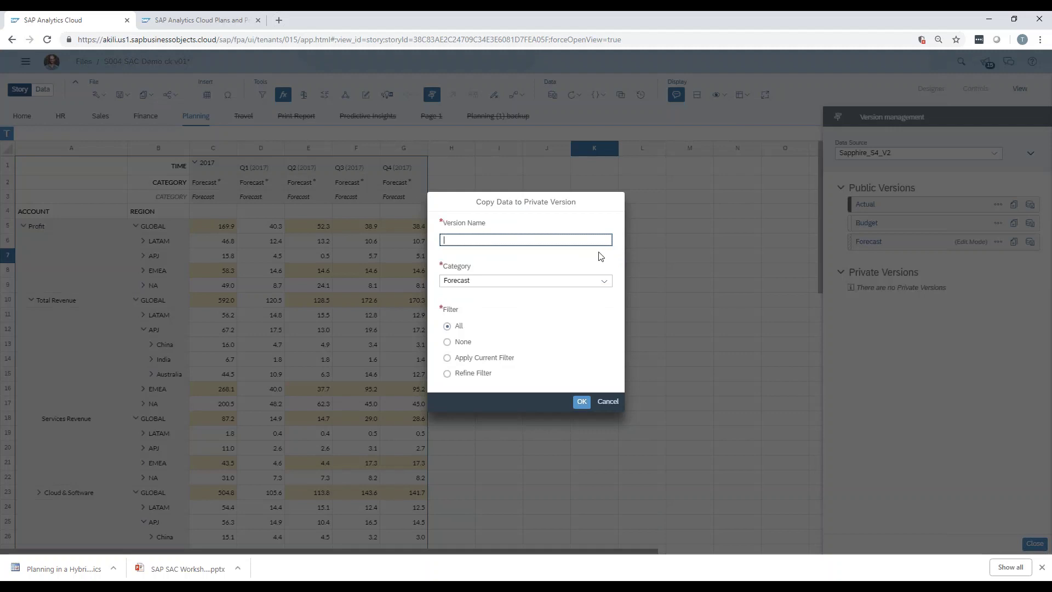
type("akLl")
key("BackSpace")
key("BackSpace")
key("BackSpace")
key("BackSpace")
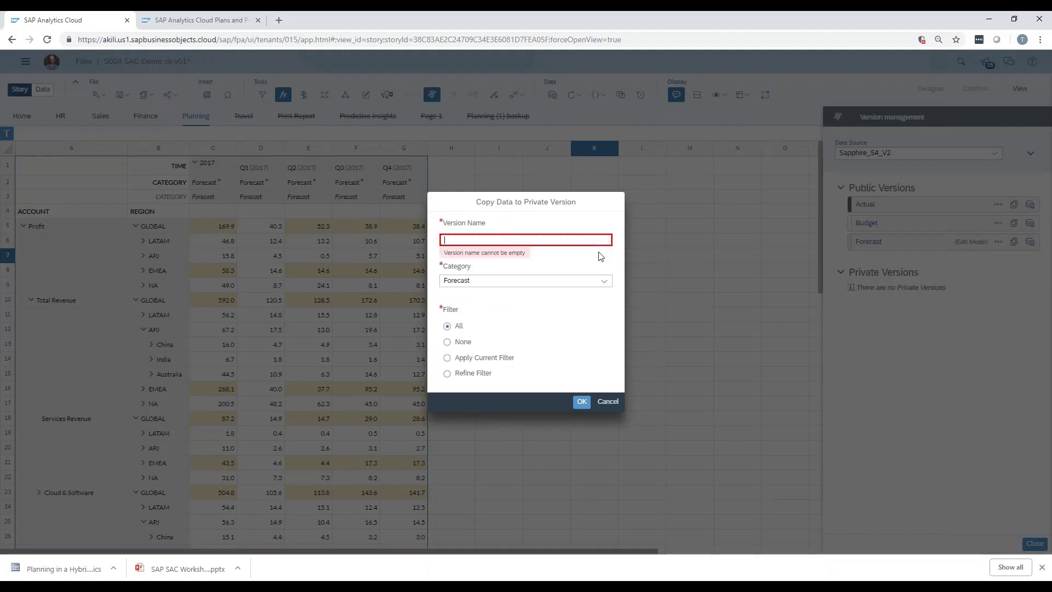
type("Akili Demo")
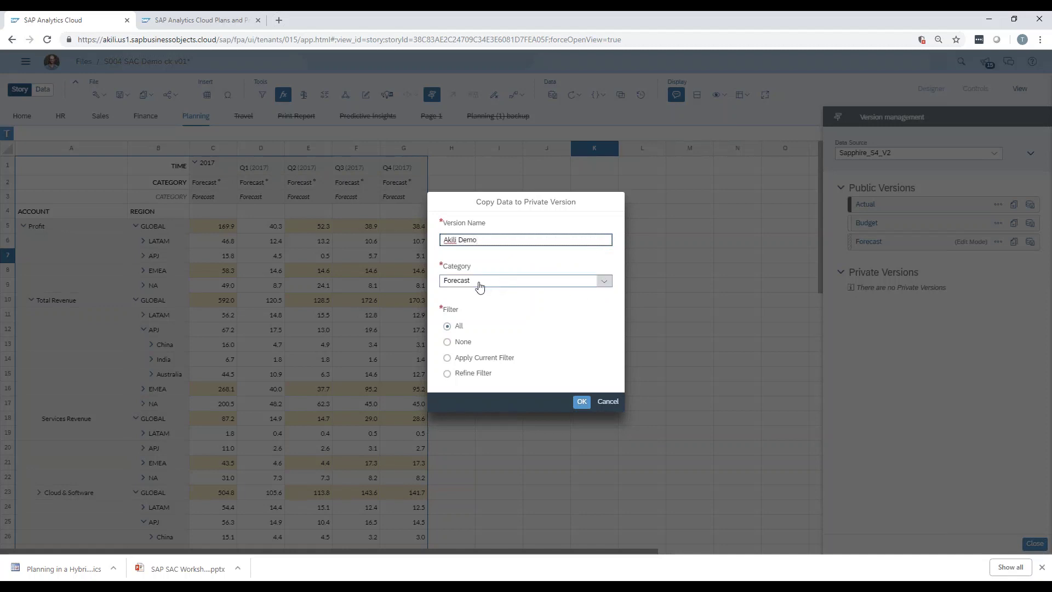
left_click(584, 404)
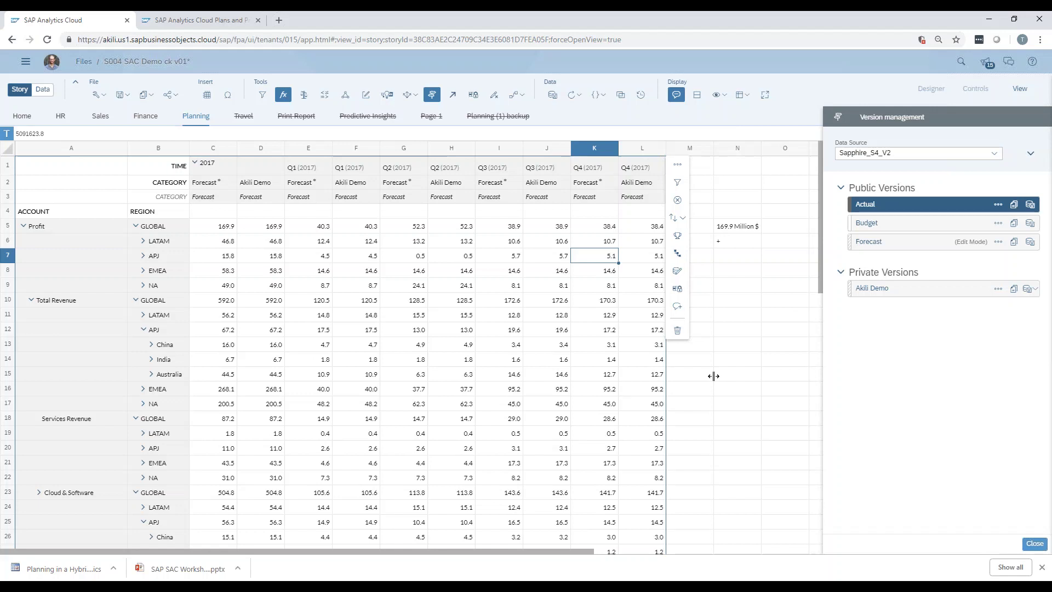
left_click(693, 363)
left_click(732, 363)
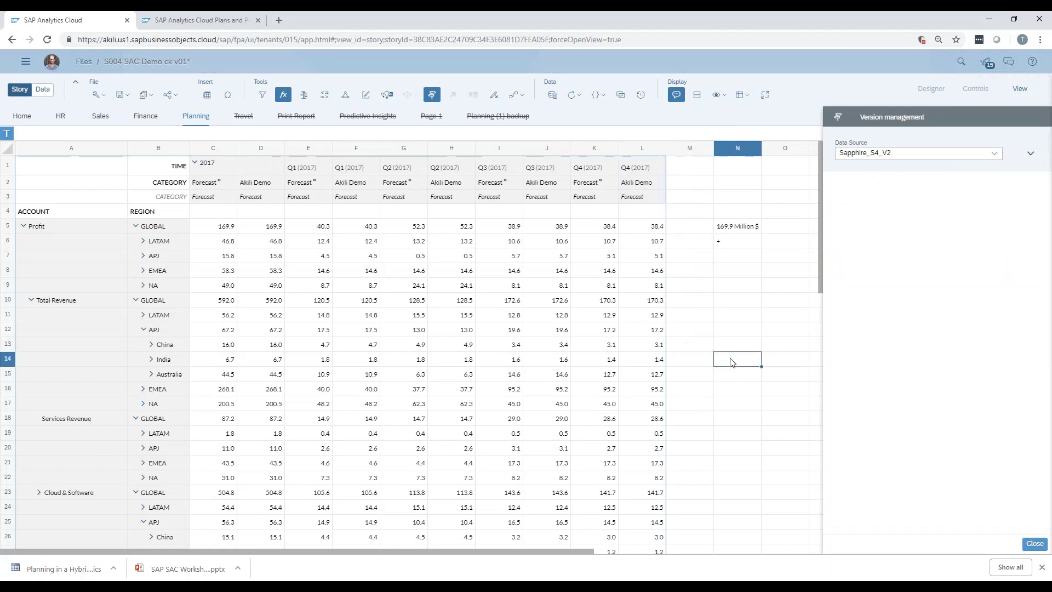
left_click(728, 310)
left_click(720, 289)
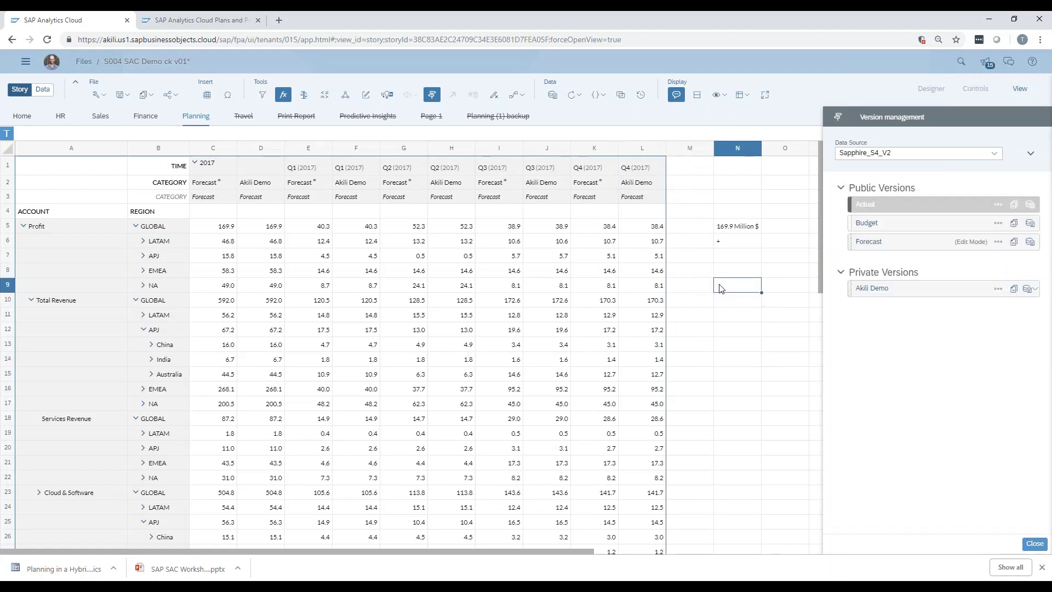
left_click(696, 260)
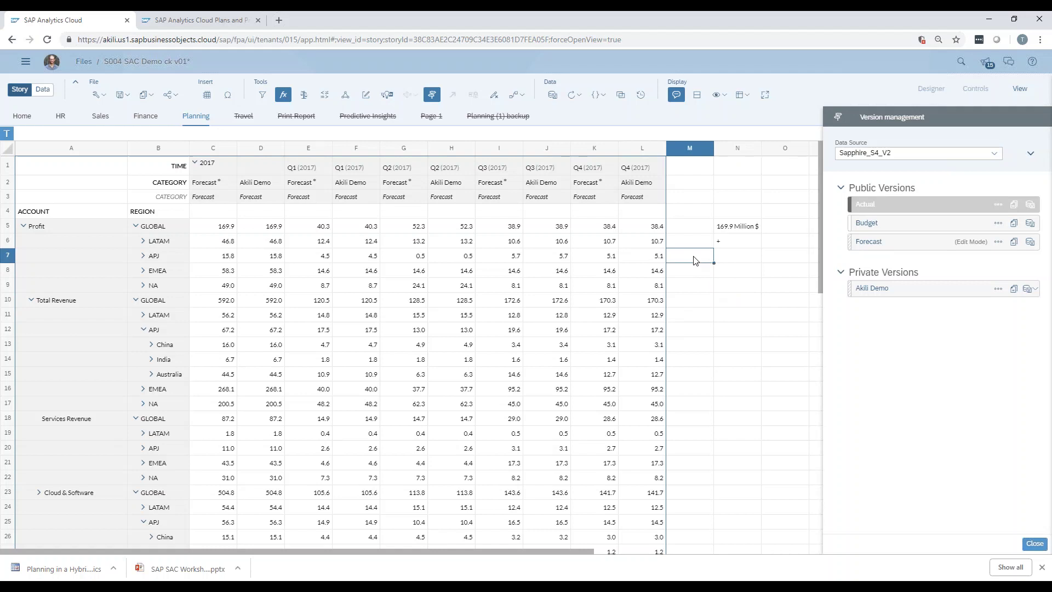
left_click(1049, 451)
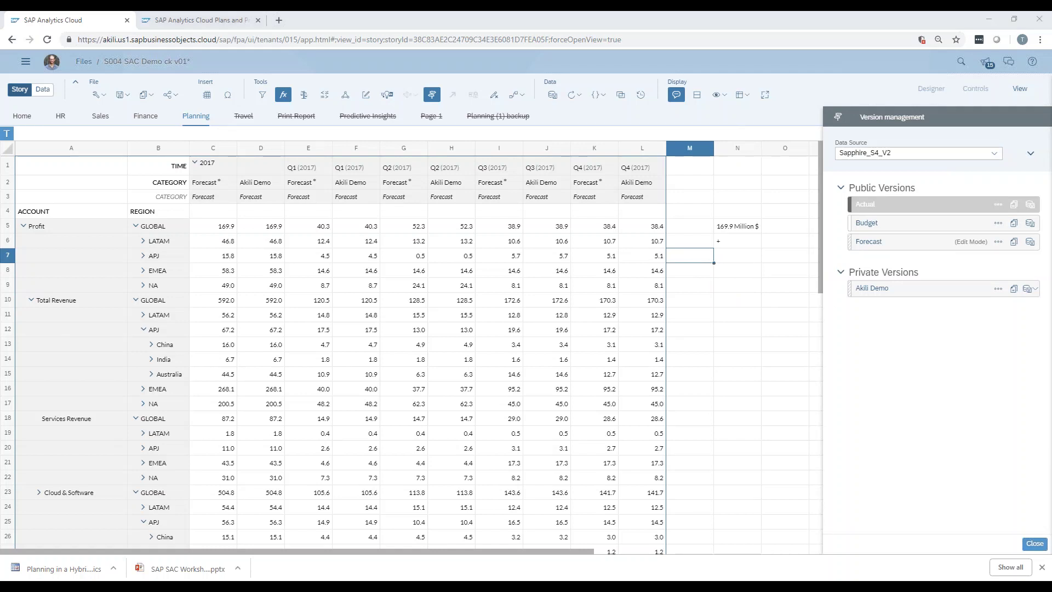
Go to the list of models, reverting all unpublished Forecast changes and leaving the story without saving.
left_click(26, 63)
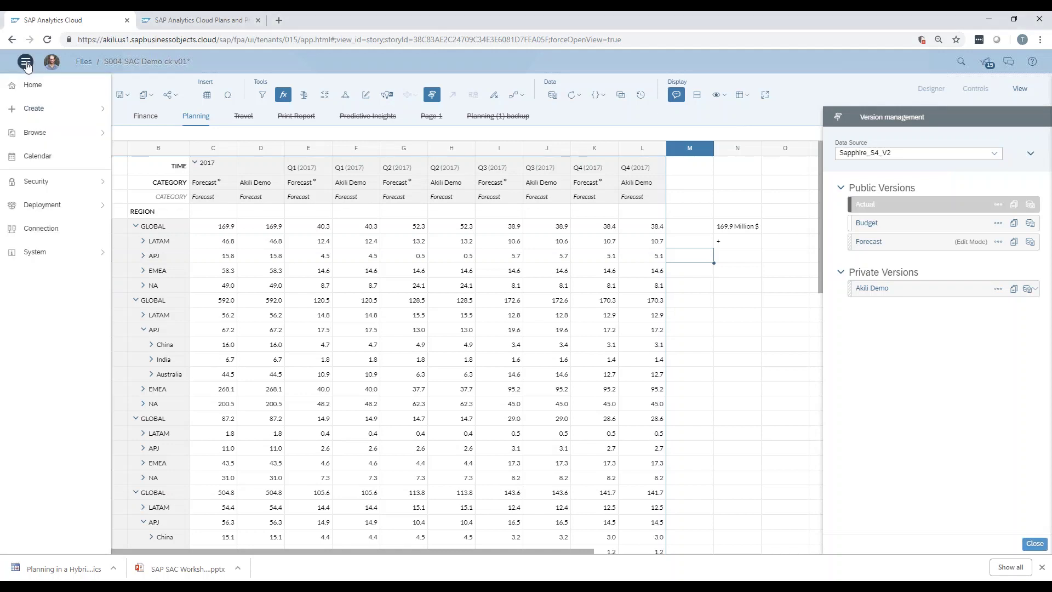
left_click(22, 136)
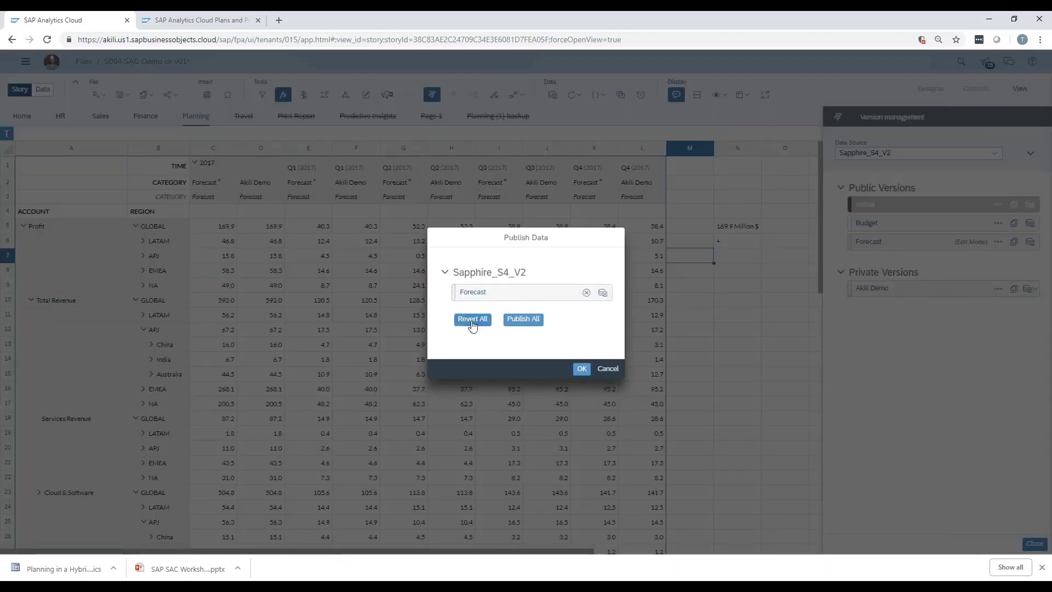
left_click(472, 319)
key("Return")
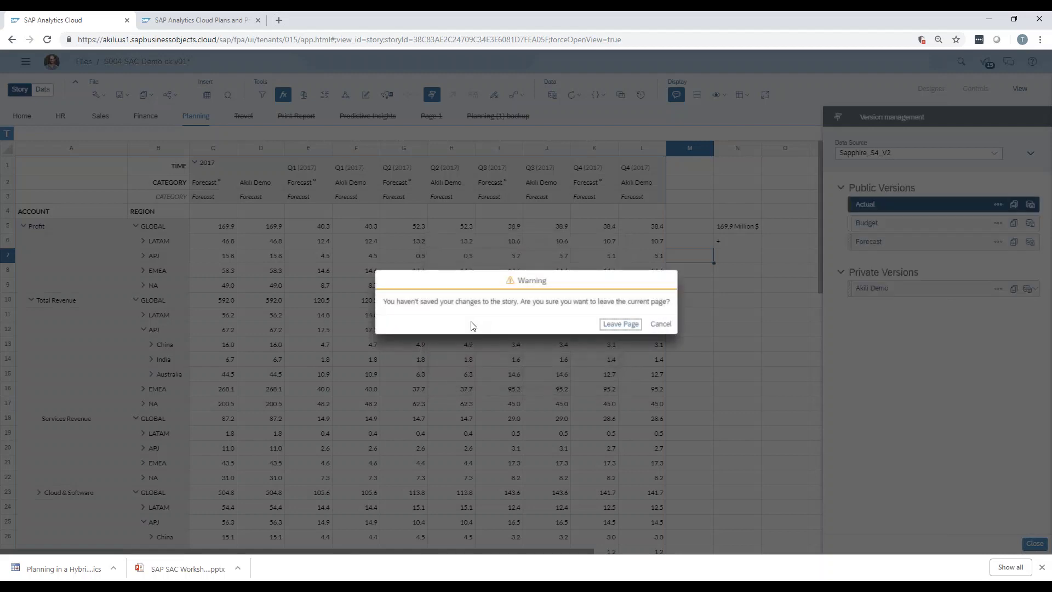
left_click(611, 324)
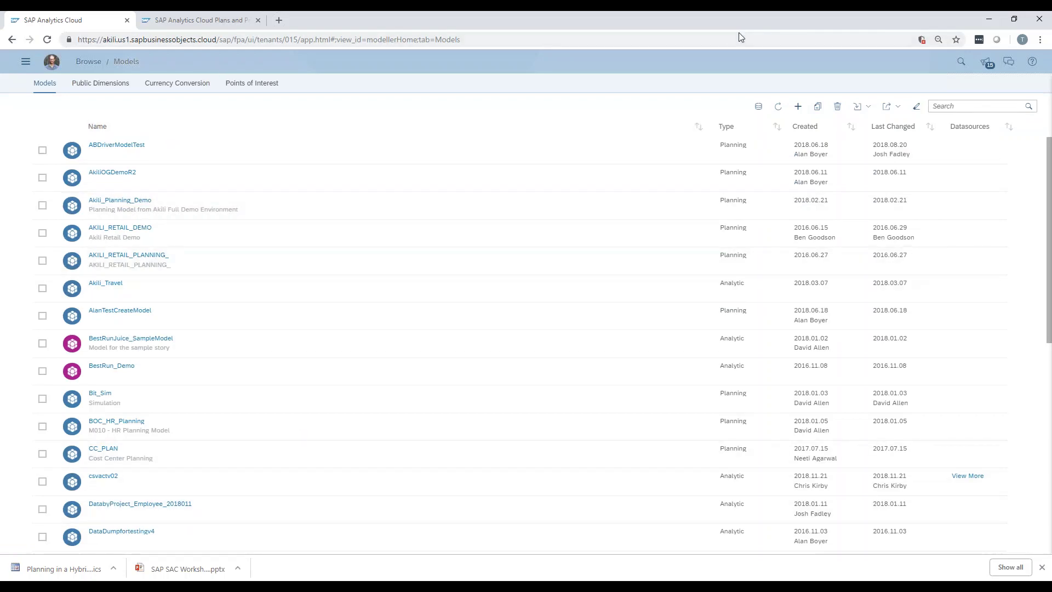
Start a new model and show the data sources it can get data from.
left_click(801, 113)
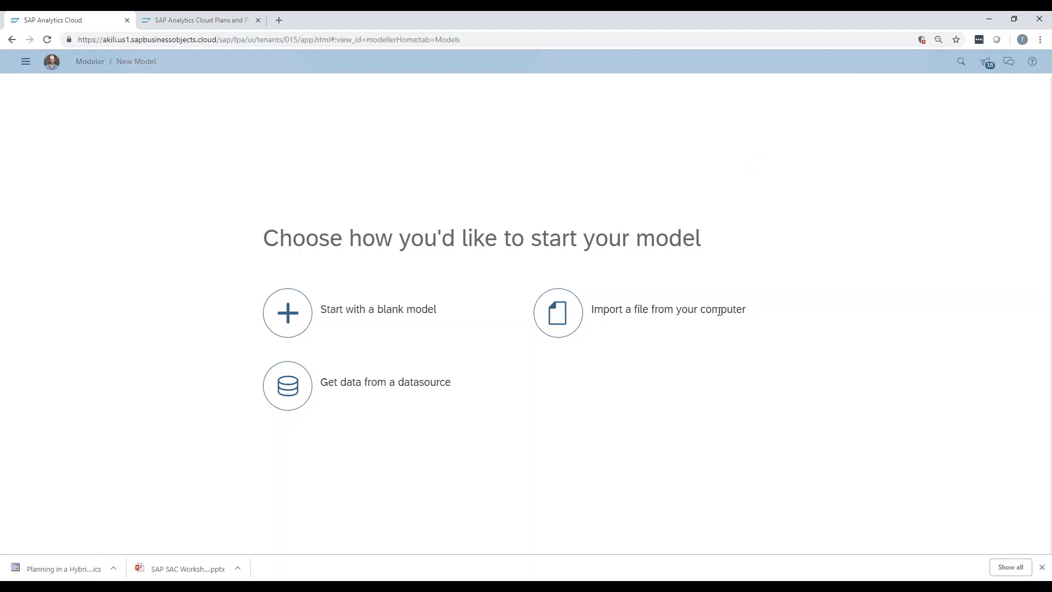
left_click(303, 401)
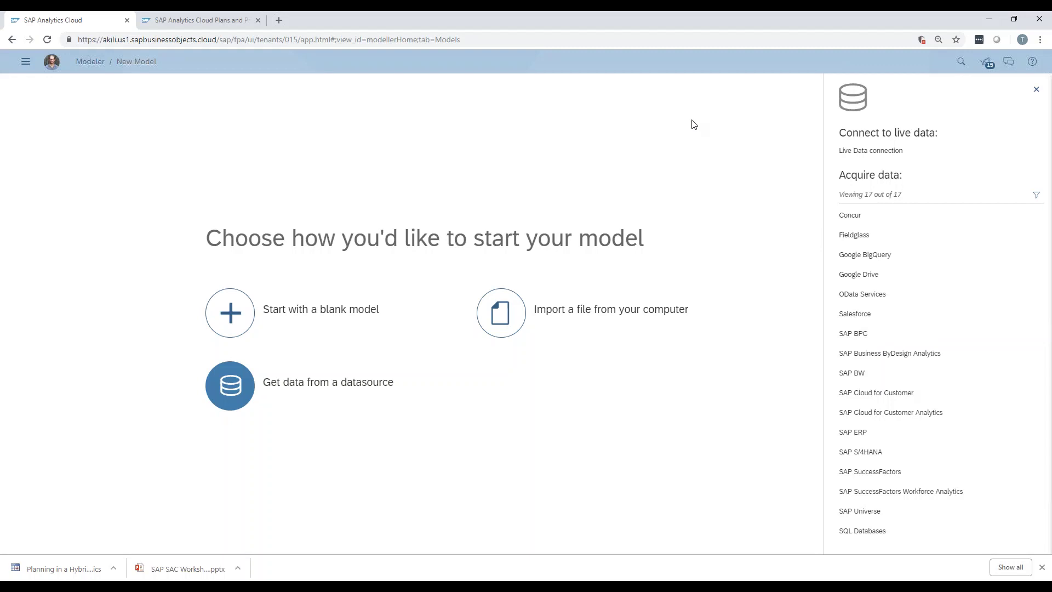
Import csv act.csv from the computer with its first row as column headers, and open the resulting draft data.
left_click(509, 323)
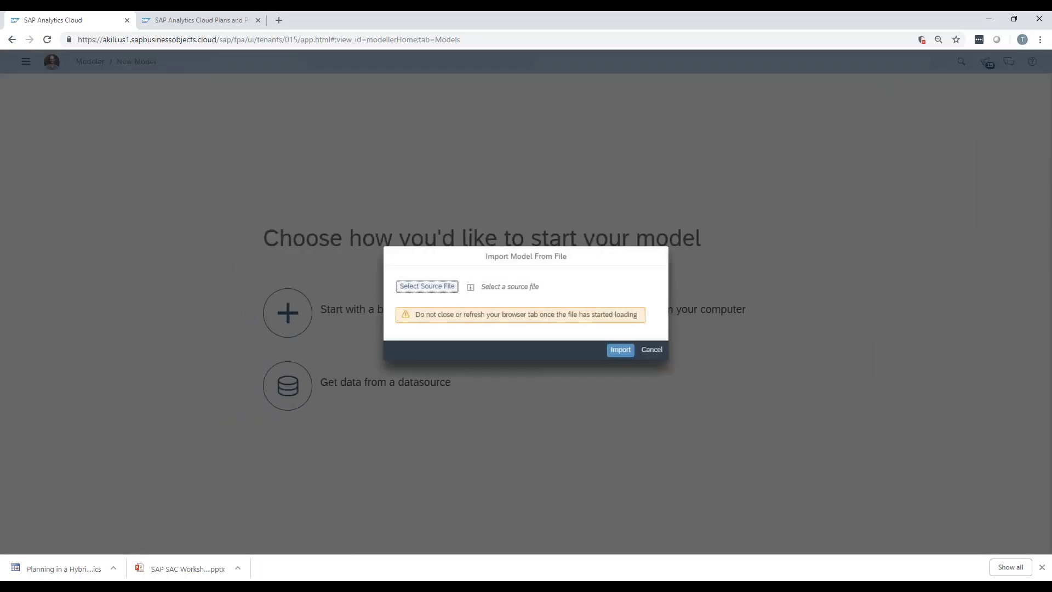
left_click(436, 289)
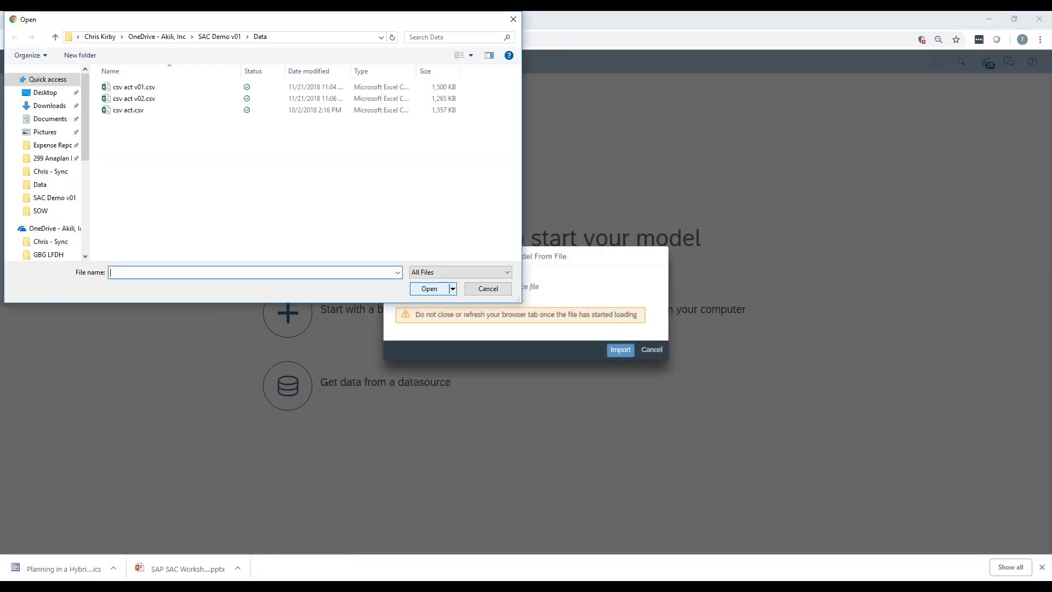
left_click(128, 110)
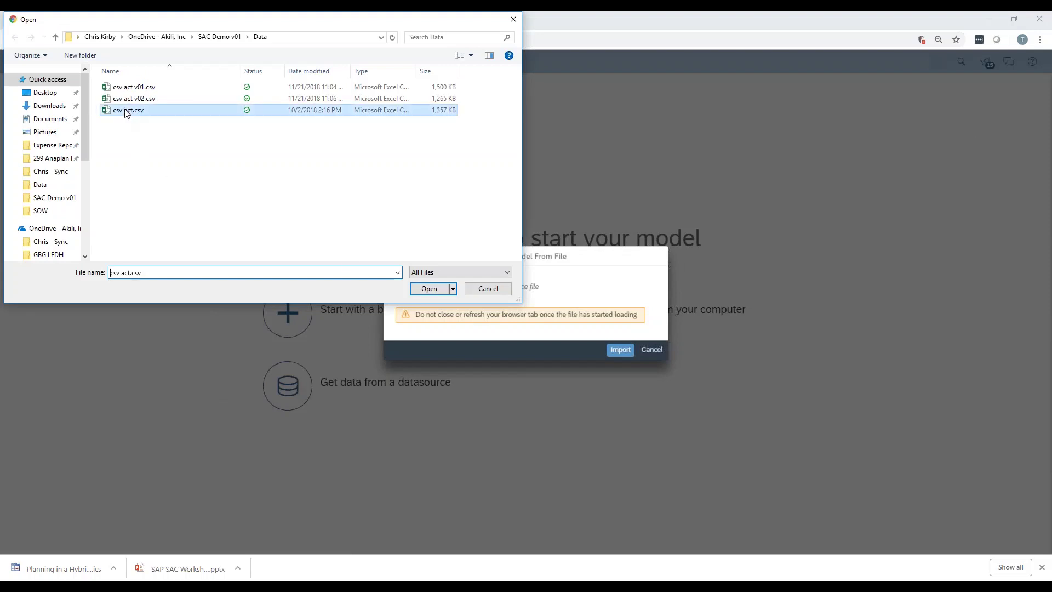
left_click(451, 288)
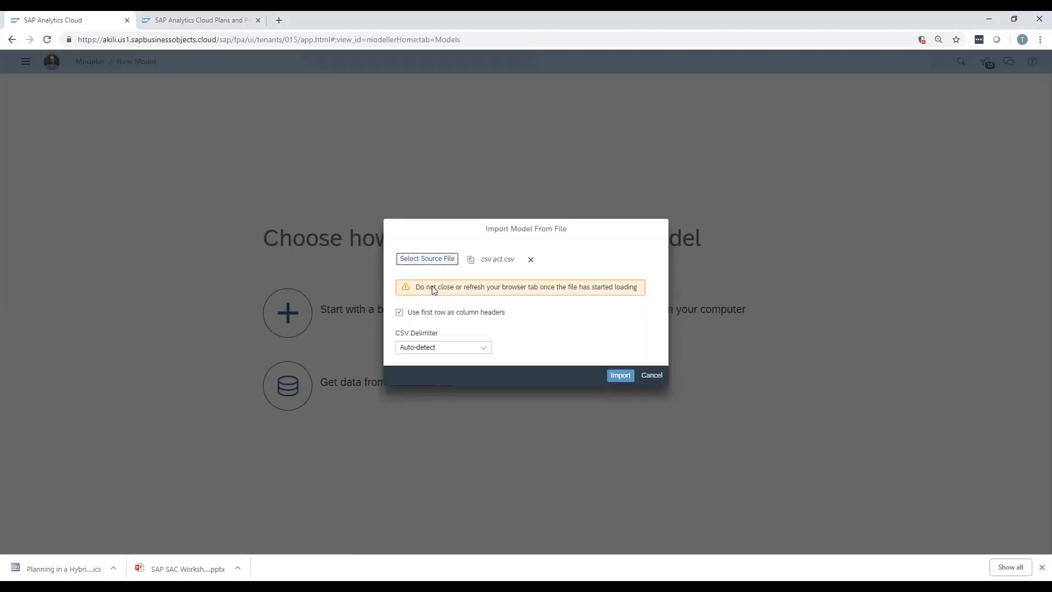
left_click(621, 376)
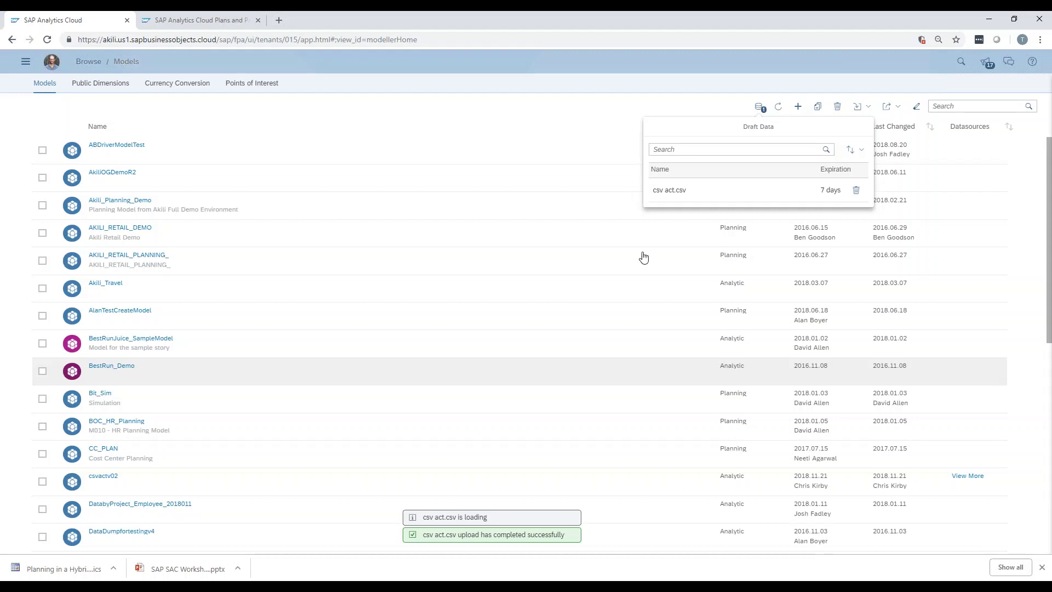
left_click(668, 191)
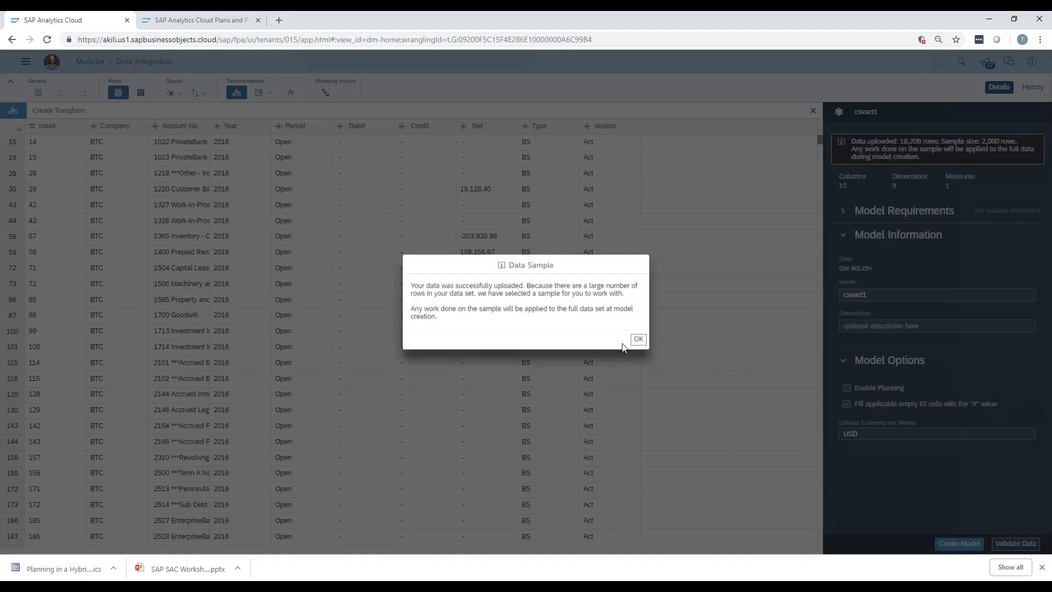
left_click(636, 340)
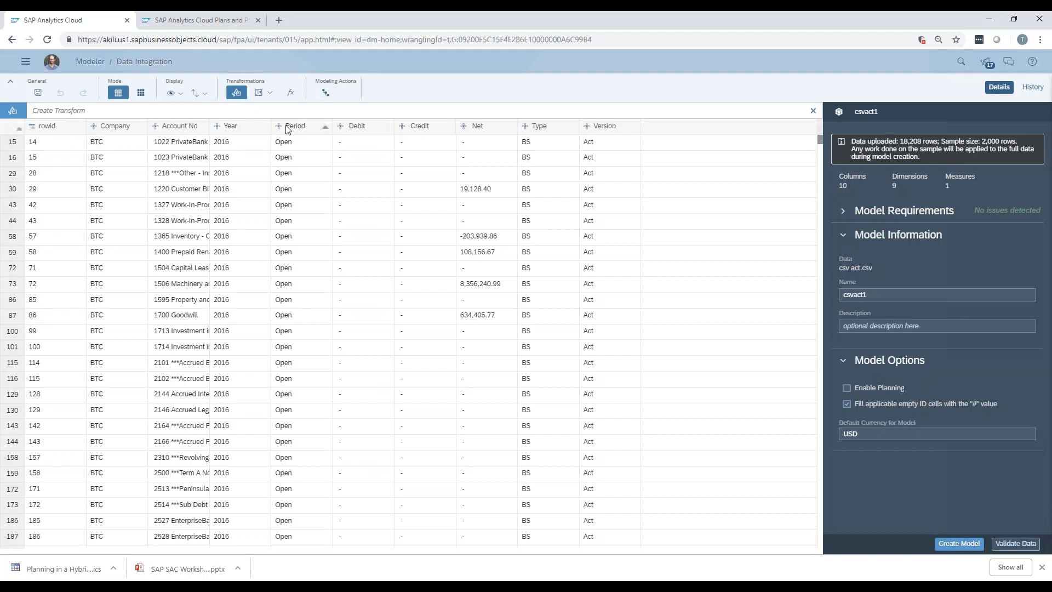
Examine the modeling type and data distribution of the Company, Year, Account No and Type columns.
left_click(122, 129)
left_click(222, 131)
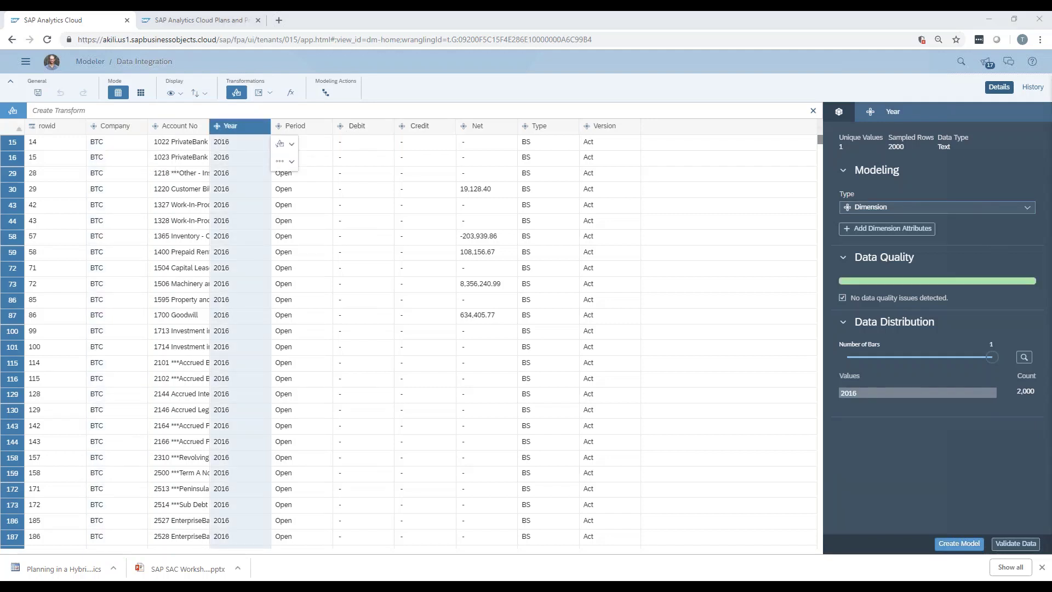
mouse_move(825, 158)
left_mouse_down()
mouse_move(821, 184)
mouse_move(926, 261)
mouse_move(995, 237)
mouse_move(1004, 219)
mouse_move(934, 152)
mouse_move(853, 144)
mouse_move(827, 158)
left_mouse_up()
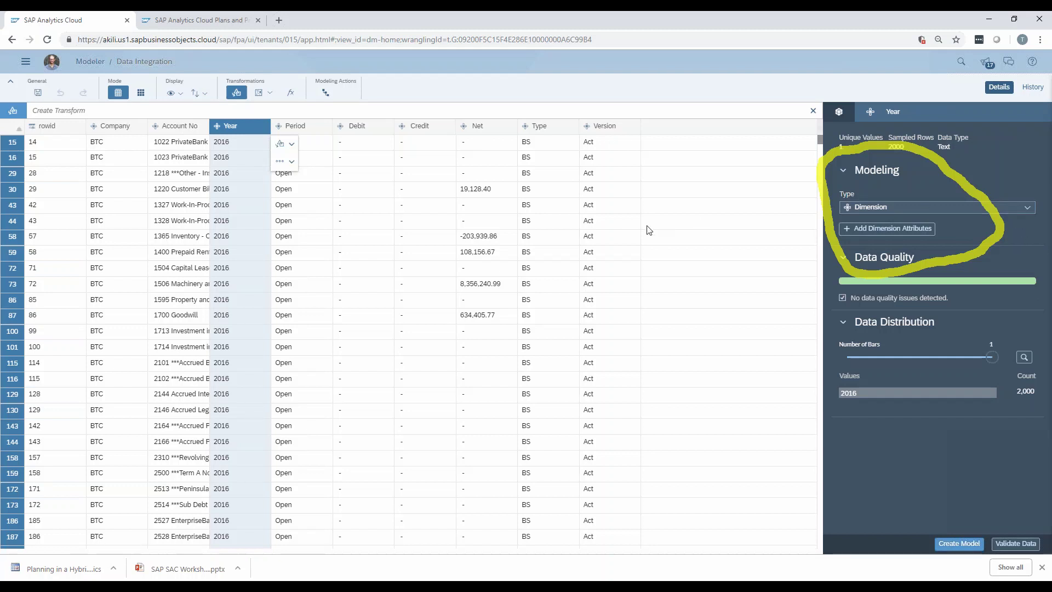
left_click(184, 128)
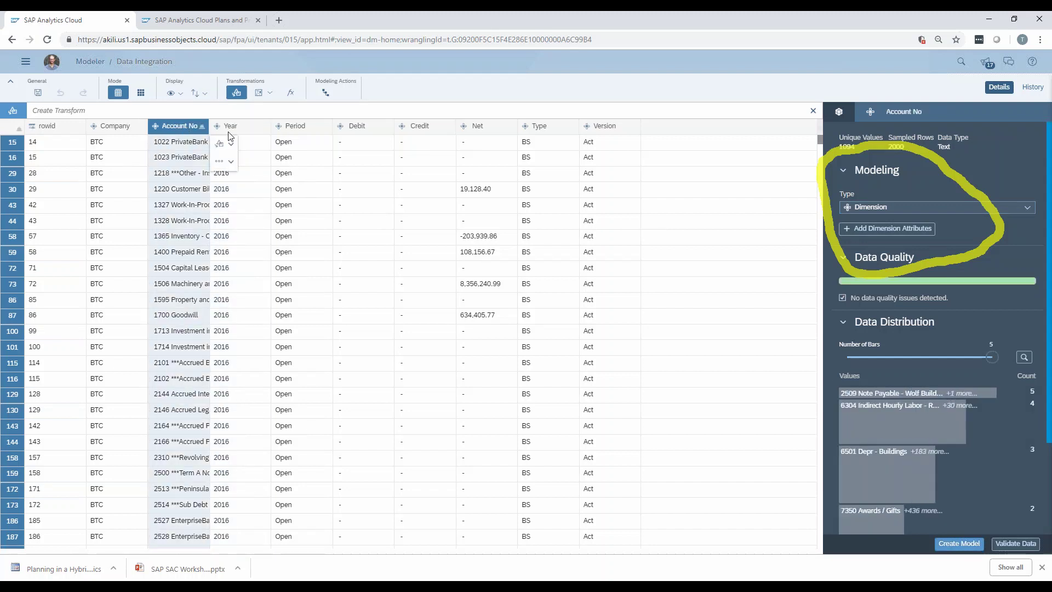
left_click(547, 128)
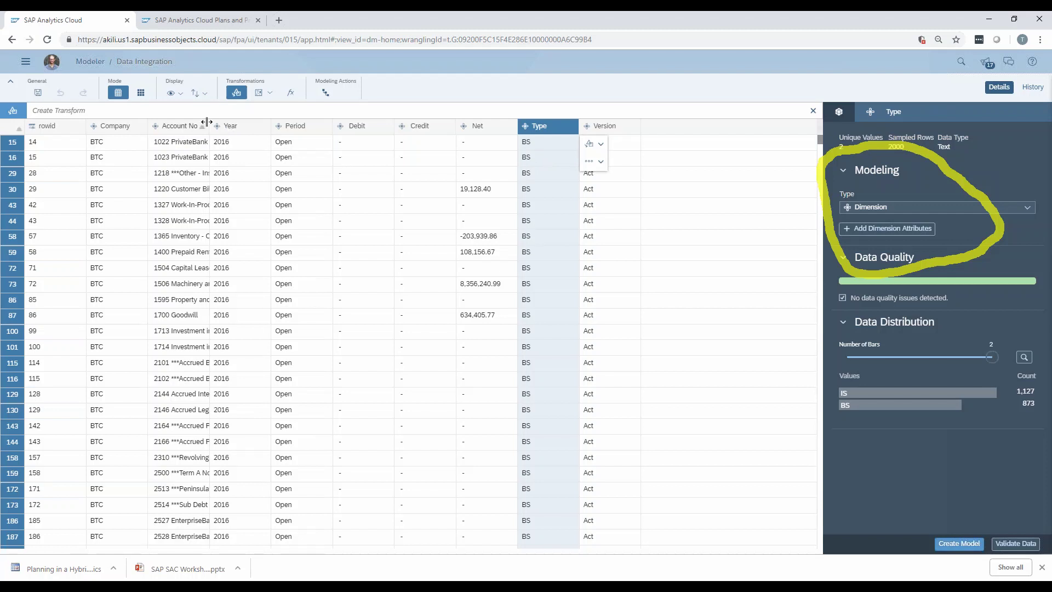
Add a property attribute to the Account No dimension without assigning a column.
left_click(189, 130)
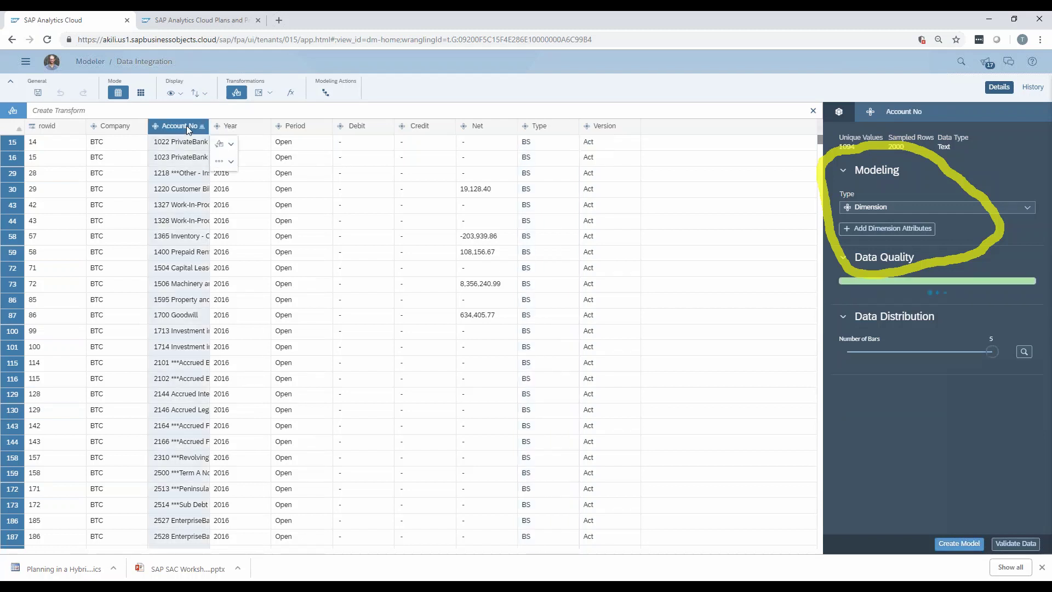
left_click(927, 234)
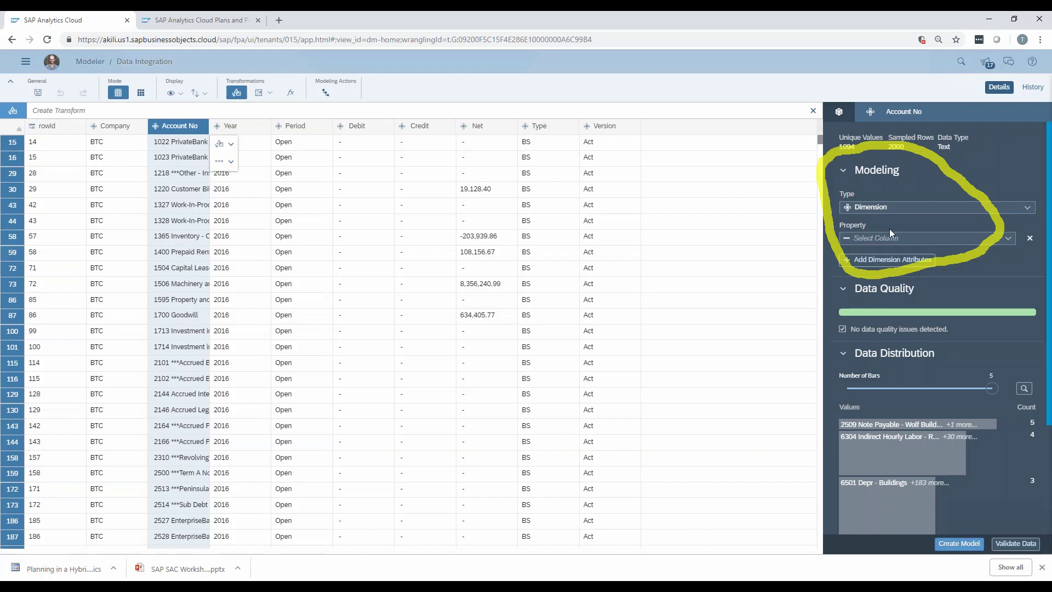
Set the modeling type of the Net column to Measure.
left_click(485, 126)
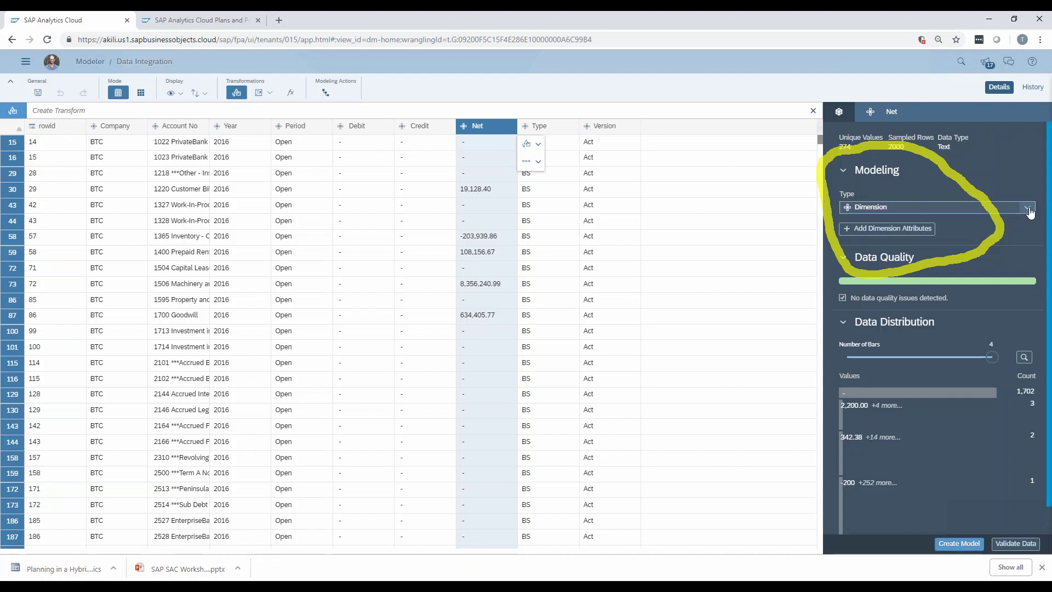
left_click(1028, 208)
left_click(893, 244)
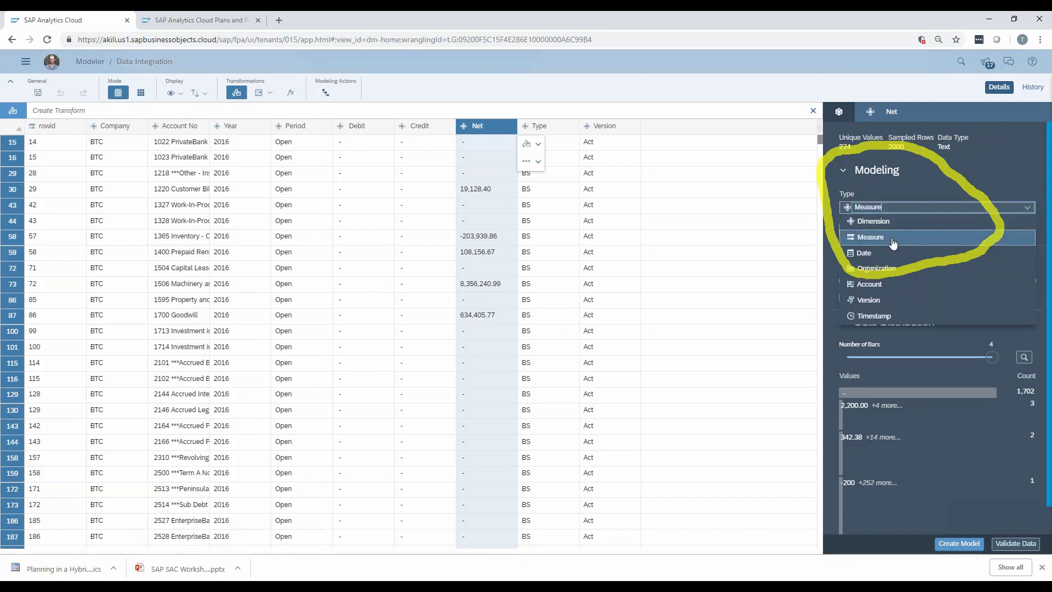
Create a Replace transform on the Net column that replaces content matching "-" with "0".
mouse_move(995, 294)
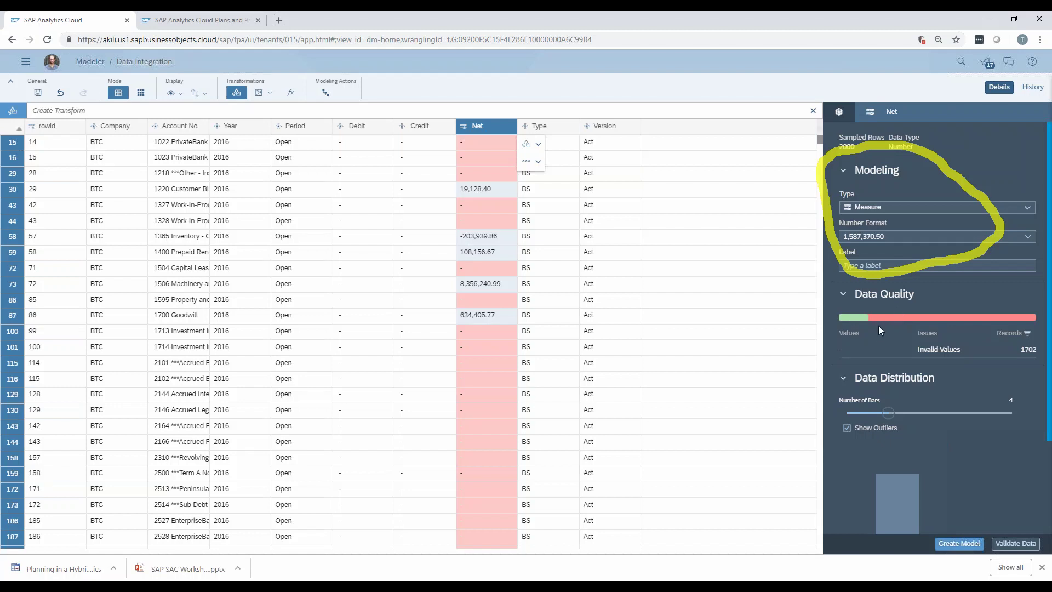
left_click(538, 145)
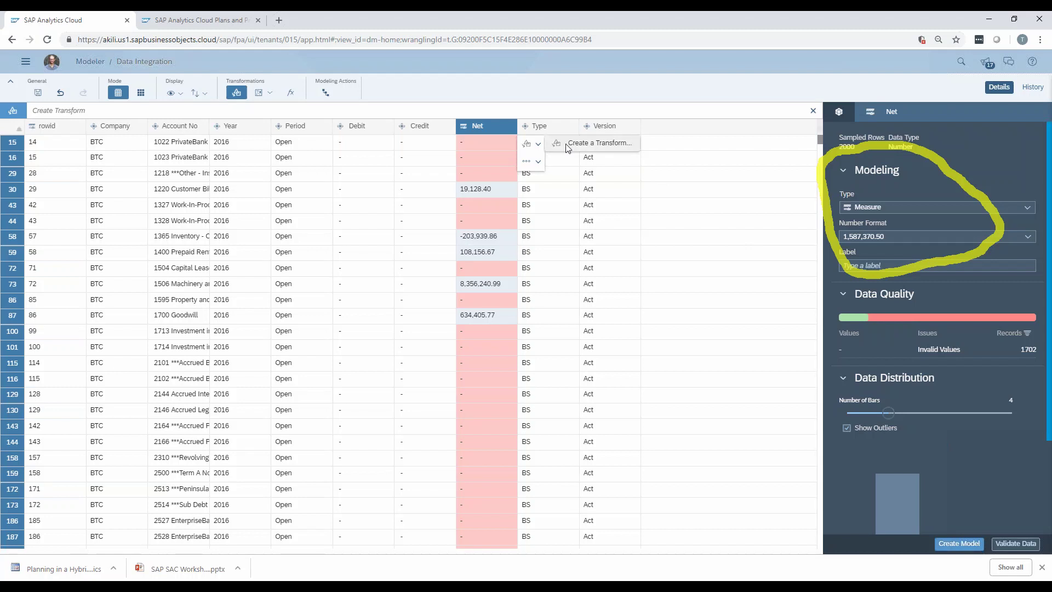
left_click(562, 145)
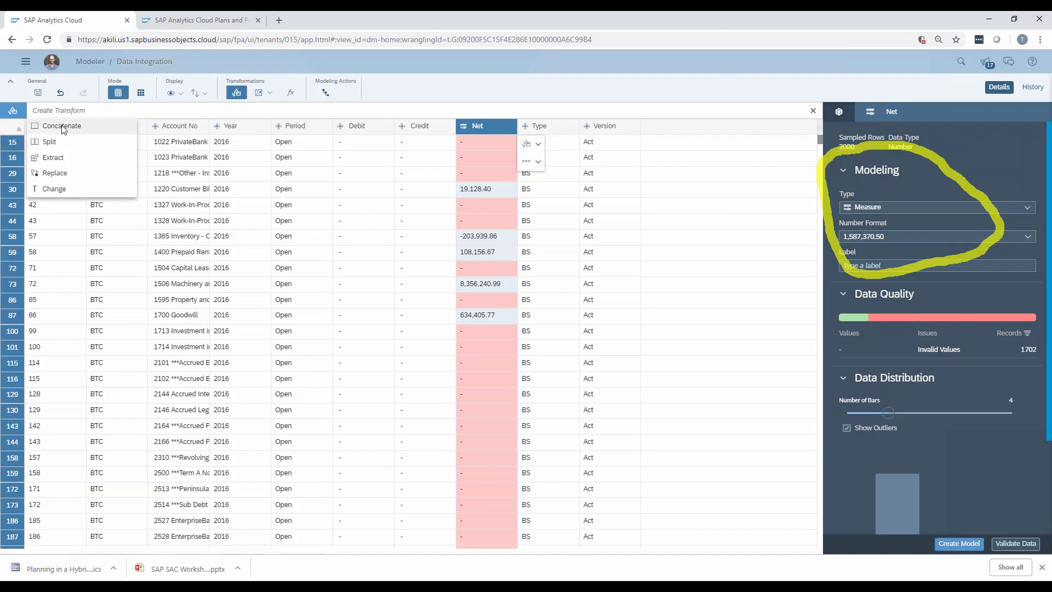
left_click(47, 173)
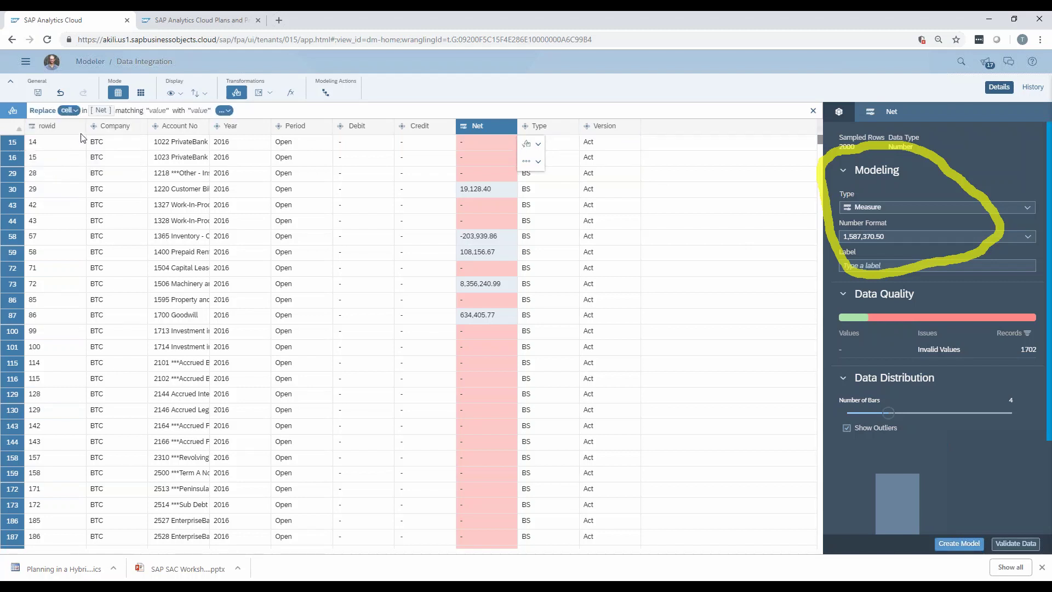
left_click(76, 111)
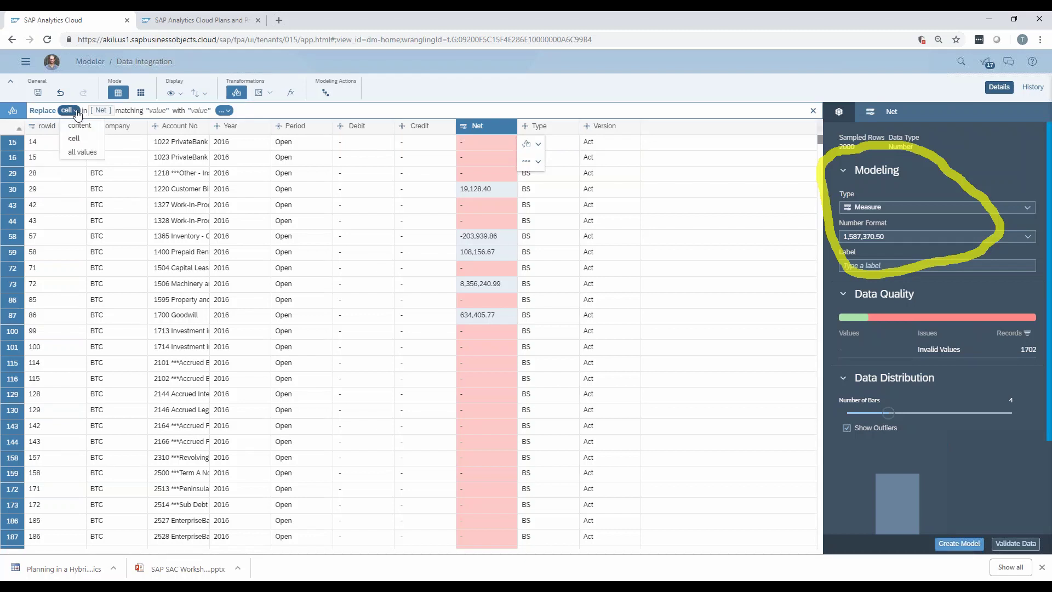
left_click(76, 123)
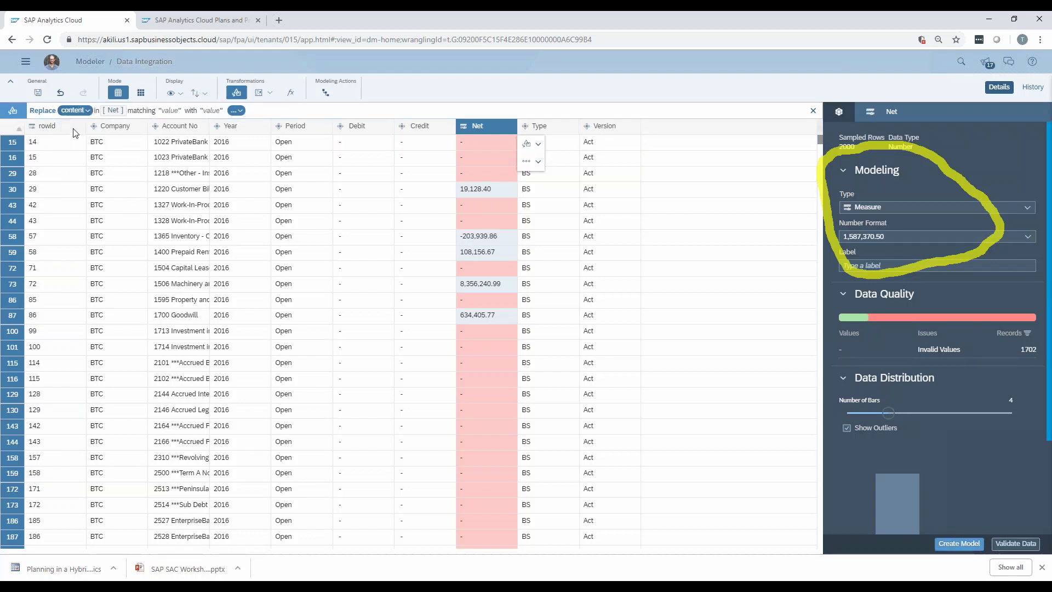
left_click(168, 112)
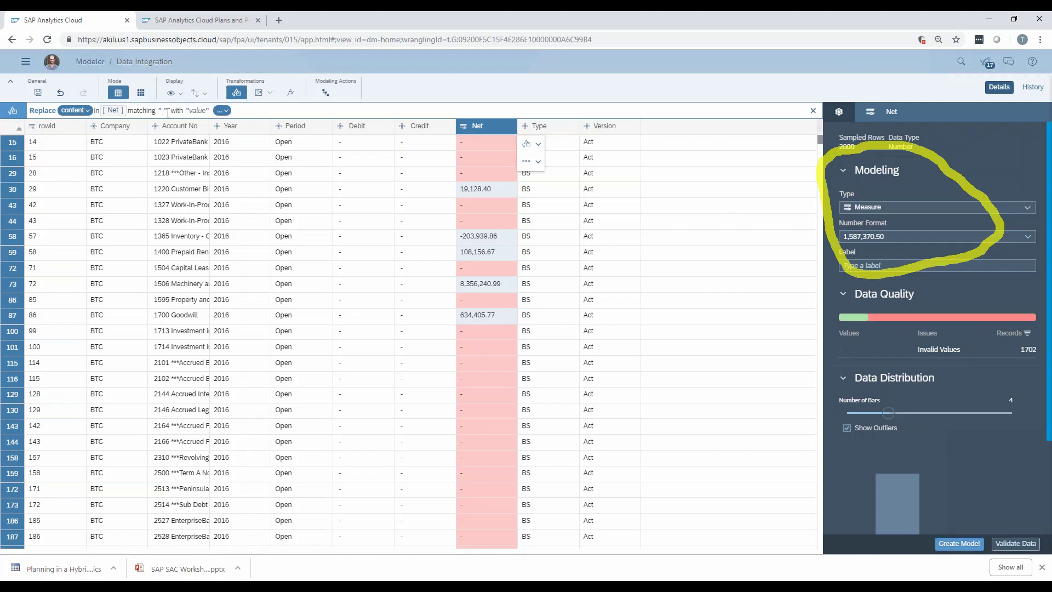
type("-")
left_click(198, 110)
type("0")
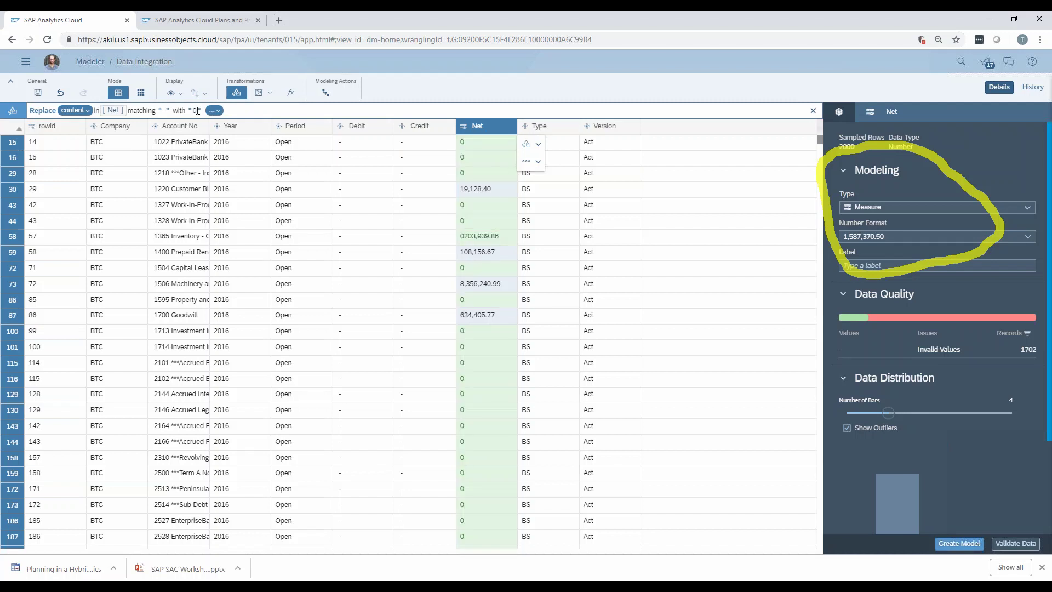
key("Return")
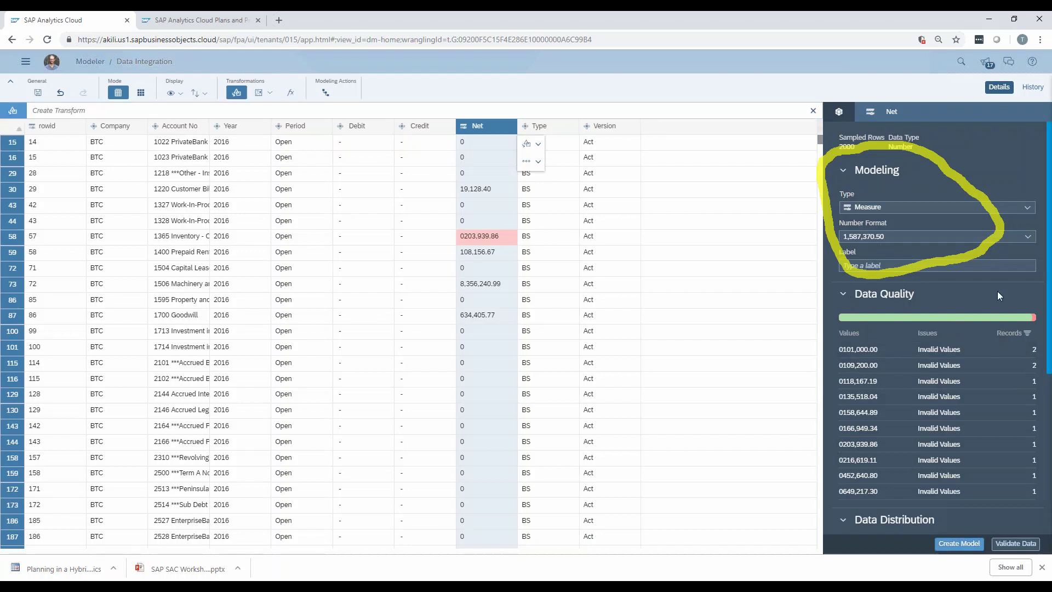
Sort the rows by the Net column and replace the invalid 0101,000.00 cells with the suggested value 101,000.00.
left_click(510, 130)
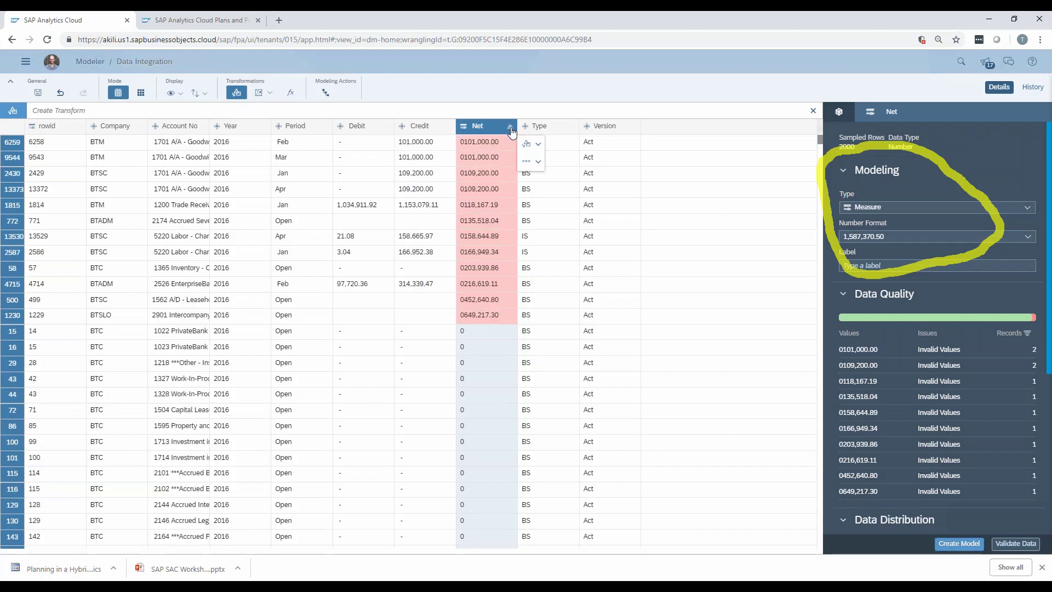
left_click(479, 142)
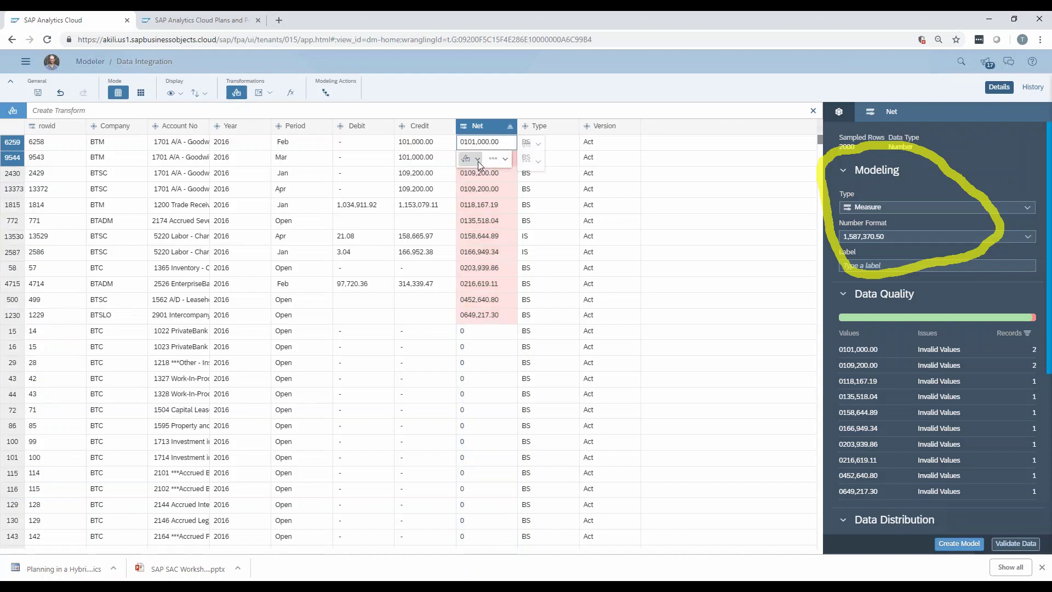
left_click(478, 160)
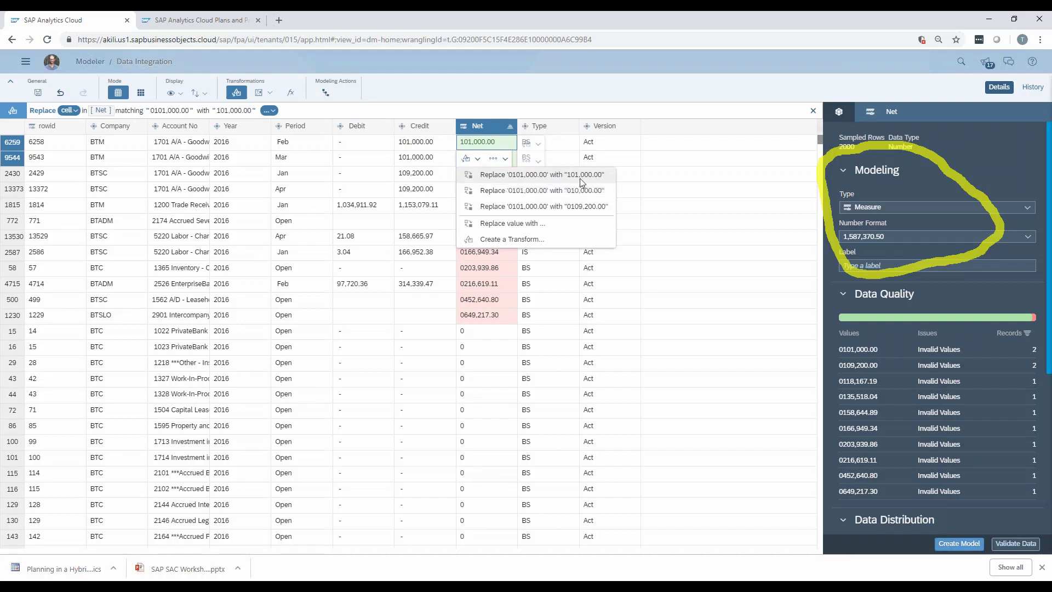
left_click(515, 176)
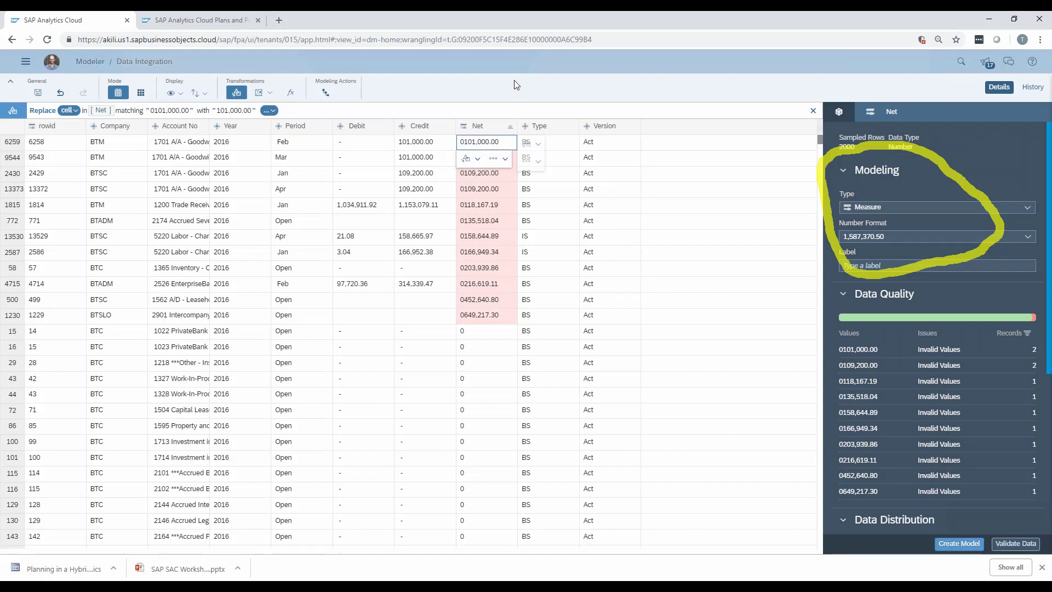
key("Return")
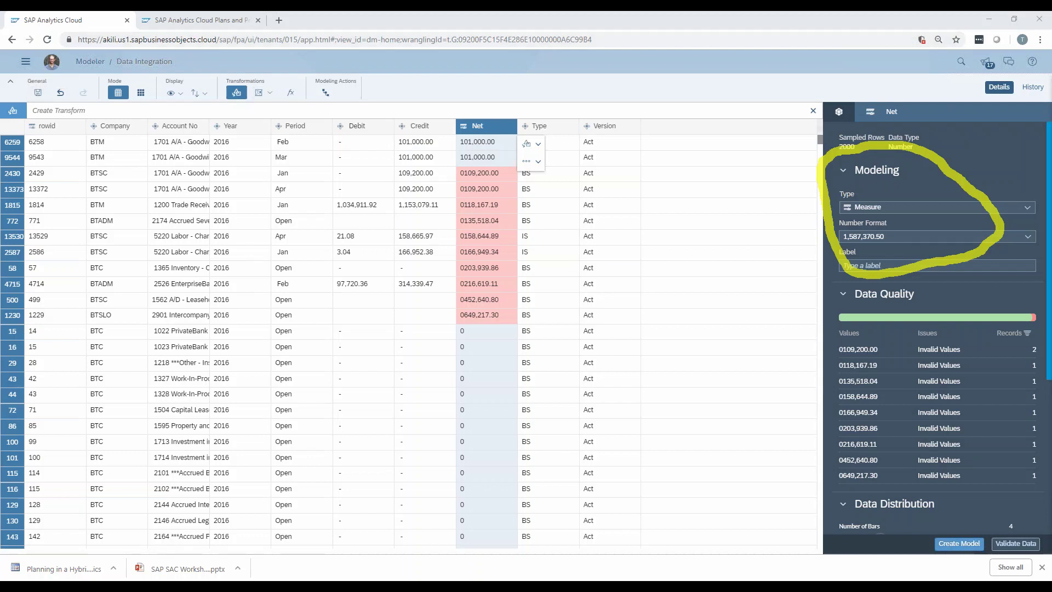
Start leaving the data integration view for the Home page without saving the model changes.
left_click(25, 62)
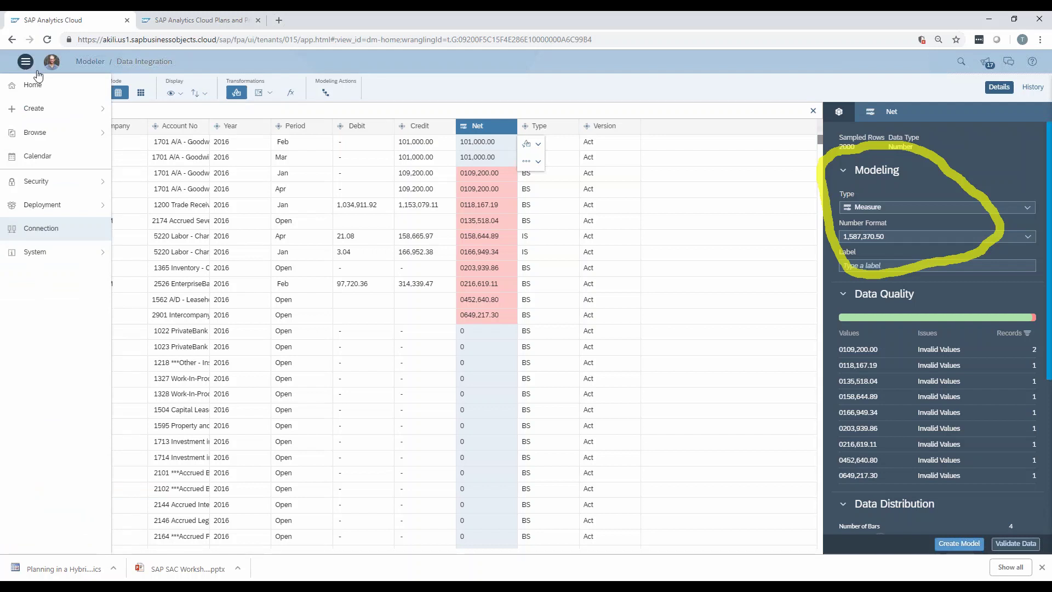
left_click(33, 108)
left_click(41, 92)
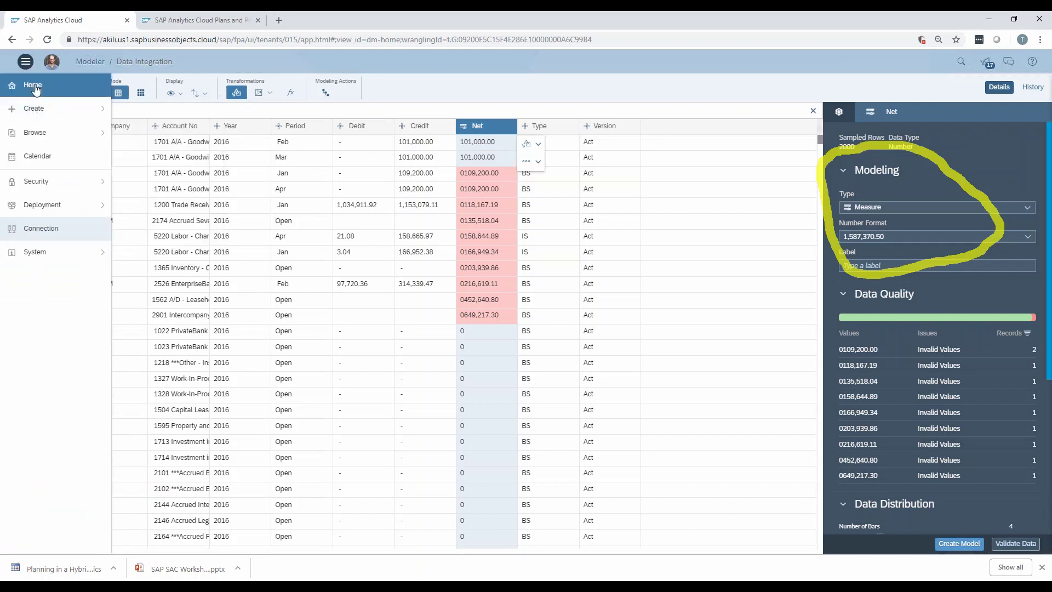
left_click(59, 95)
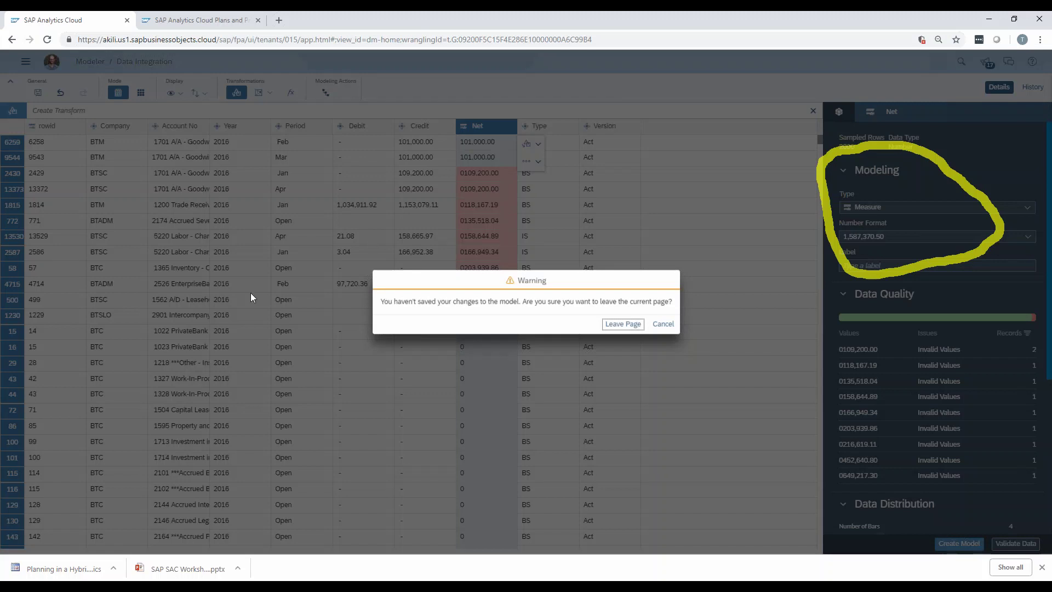
key("alt+Tab")
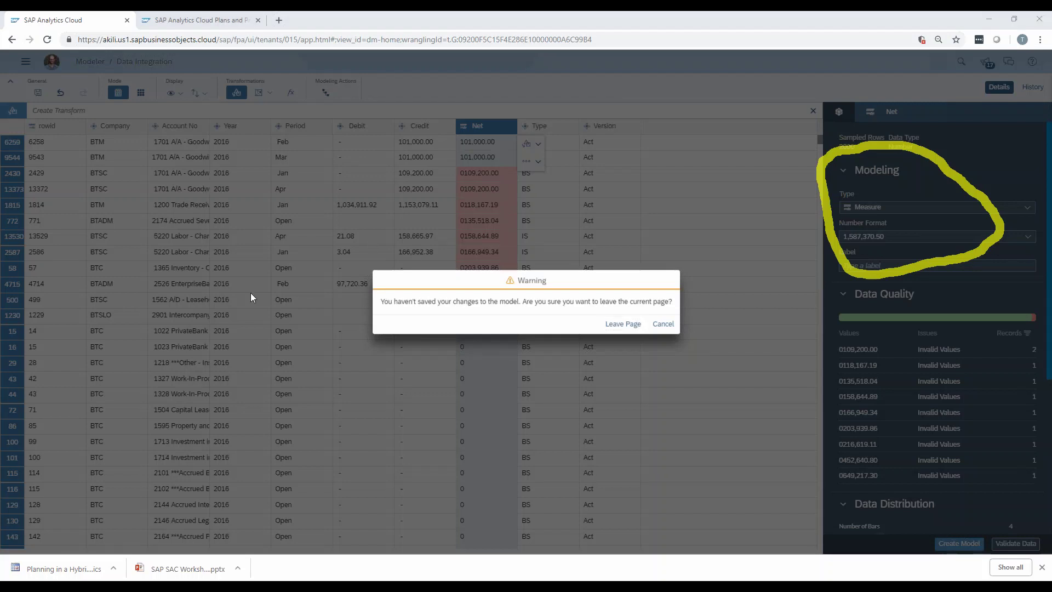